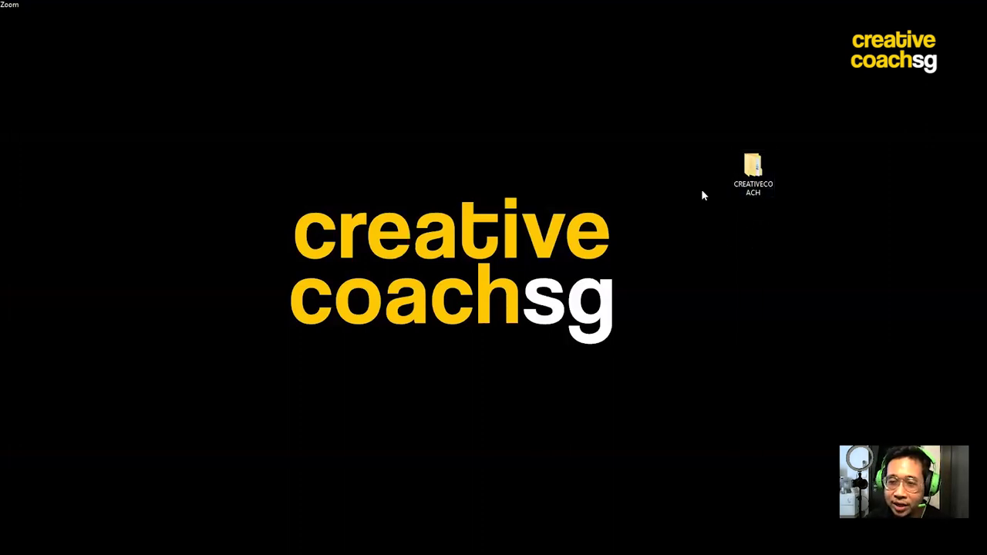
Step: Open the CREATIVECOACH folder and then its 01_VIDEOEDIT subfolder
{"action": "left_click", "coordinate": [755, 172]}
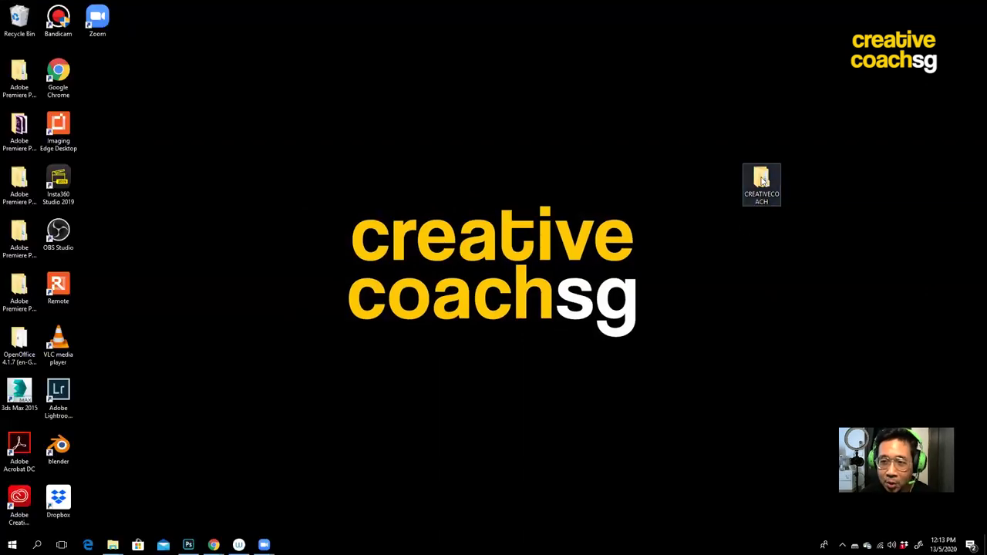
{"action": "mouse_move", "coordinate": [755, 174]}
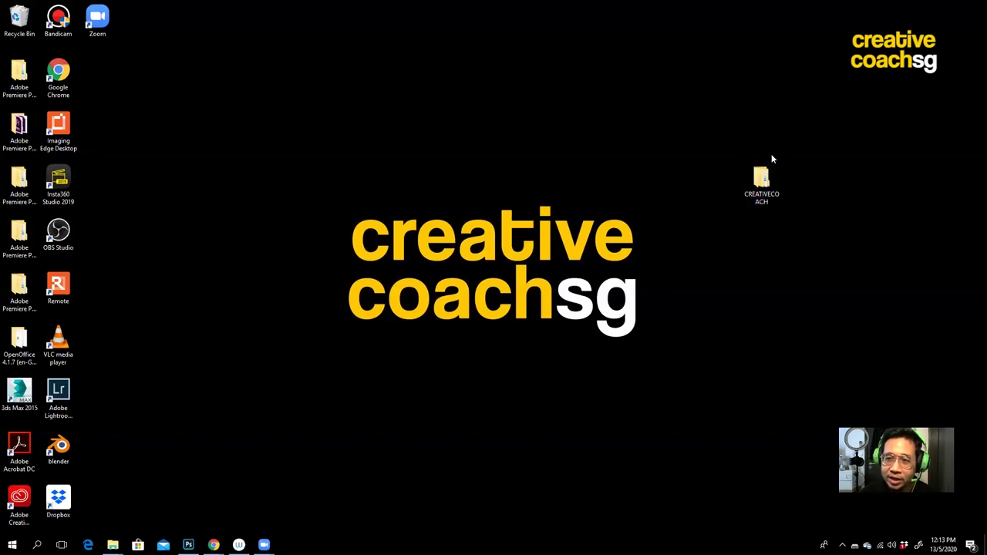
{"action": "double_click", "coordinate": [765, 179]}
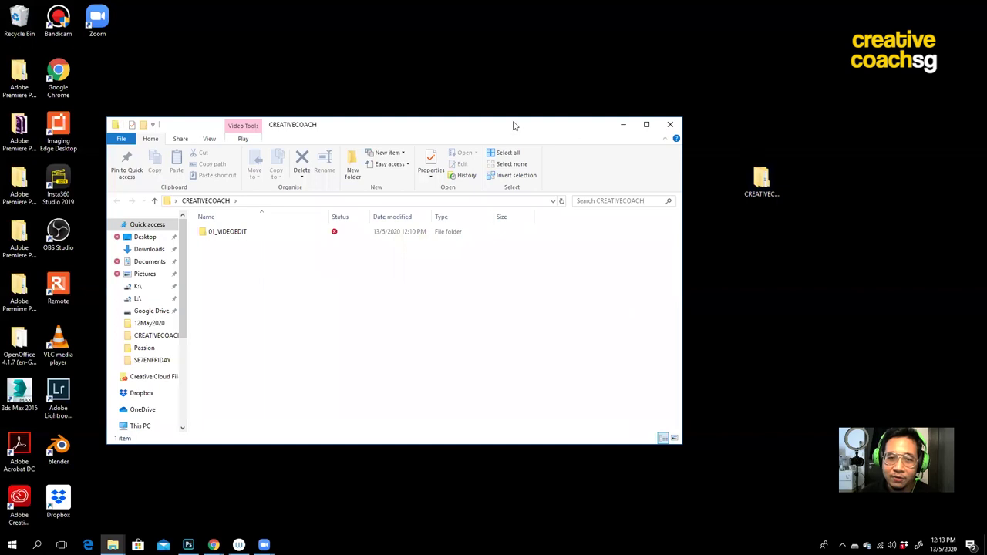
{"action": "left_click_drag", "start_coordinate": [513, 124], "coordinate": [646, 75]}
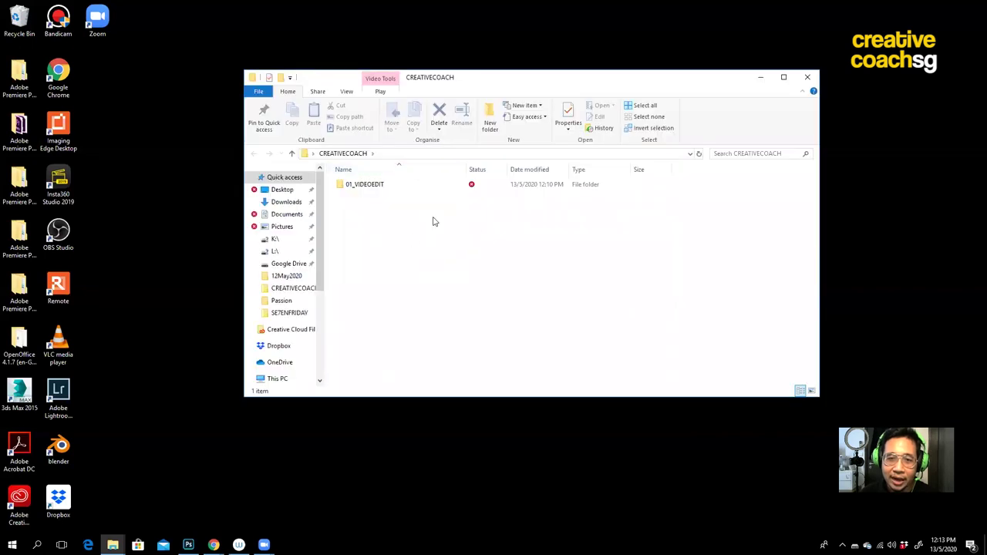
{"action": "left_click", "coordinate": [388, 185]}
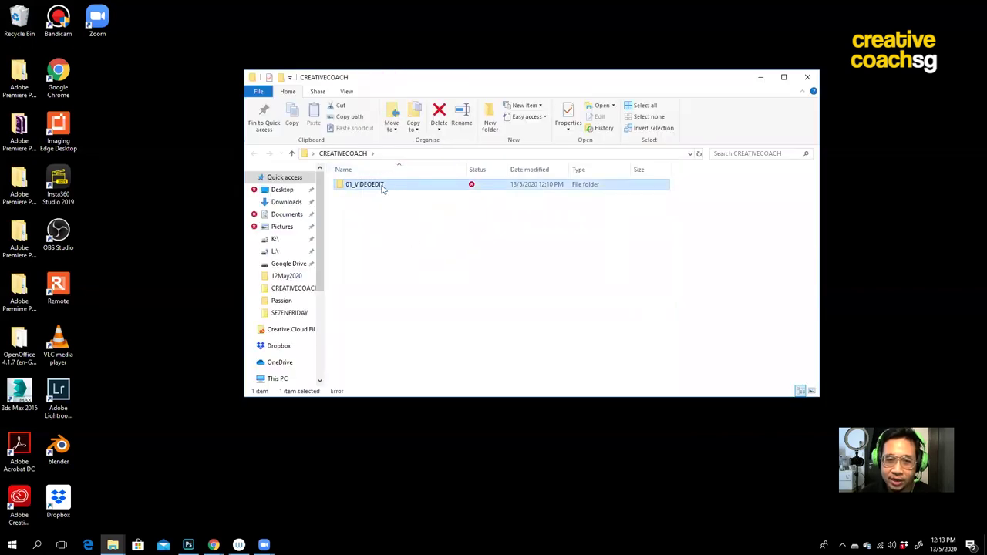
{"action": "double_click", "coordinate": [383, 186]}
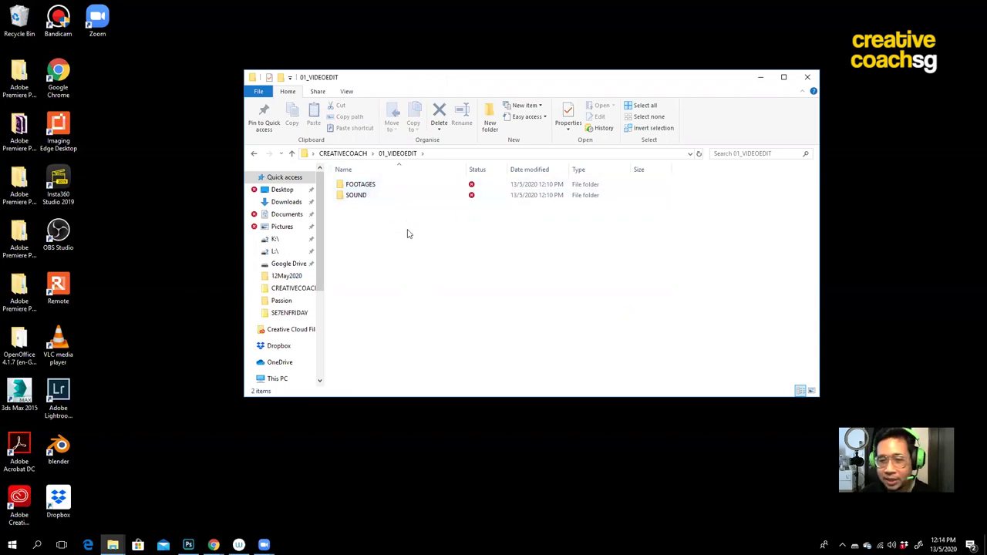
Step: Browse the FOOTAGES clips and the SOUND folder, widening the Name column to read the music file
{"action": "left_click", "coordinate": [390, 188]}
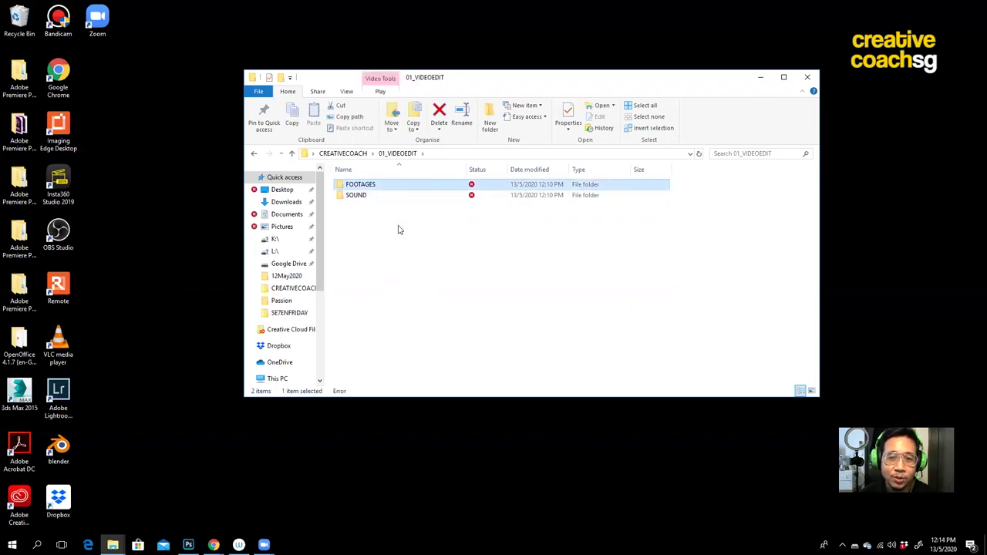
{"action": "double_click", "coordinate": [394, 187]}
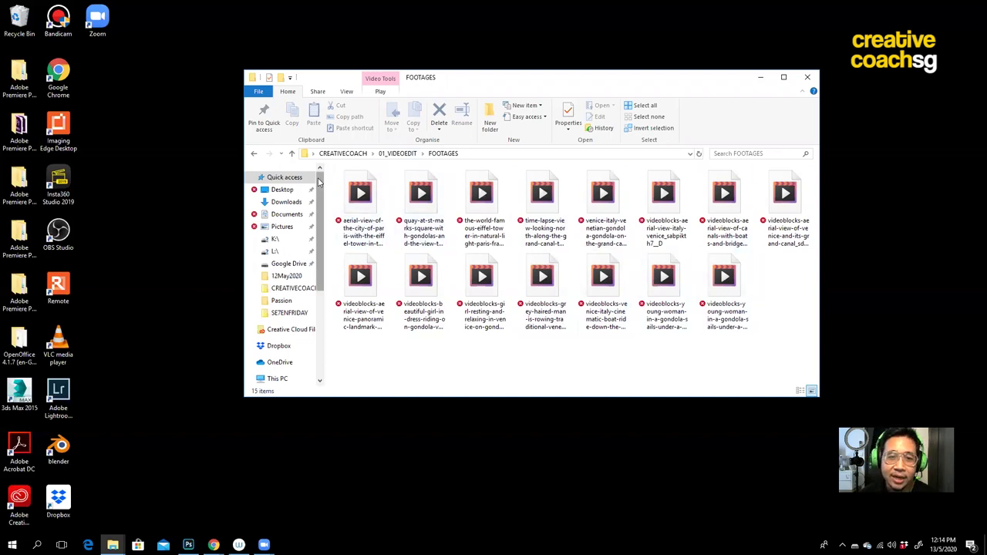
{"action": "left_click", "coordinate": [254, 153]}
{"action": "double_click", "coordinate": [352, 196]}
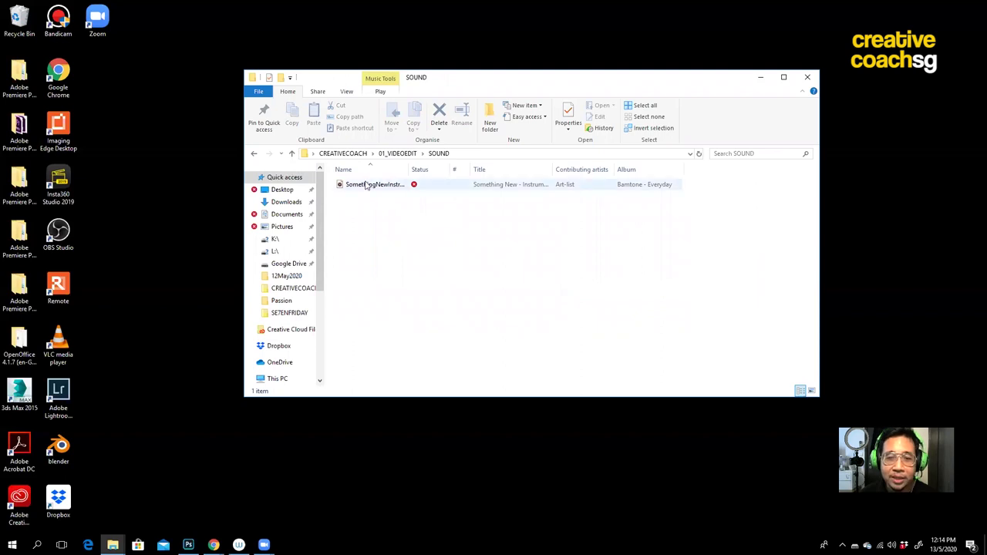
{"action": "left_click", "coordinate": [366, 185]}
{"action": "left_click_drag", "start_coordinate": [409, 169], "coordinate": [430, 169]}
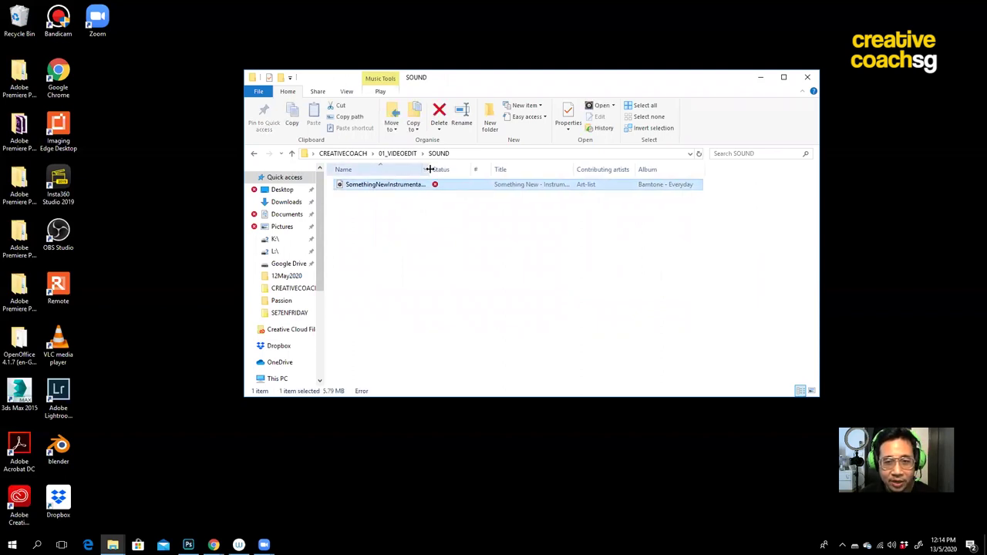
{"action": "left_click", "coordinate": [460, 245]}
Step: Revisit FOOTAGES and SOUND, ending back in the 01_VIDEOEDIT folder
{"action": "left_click", "coordinate": [254, 154]}
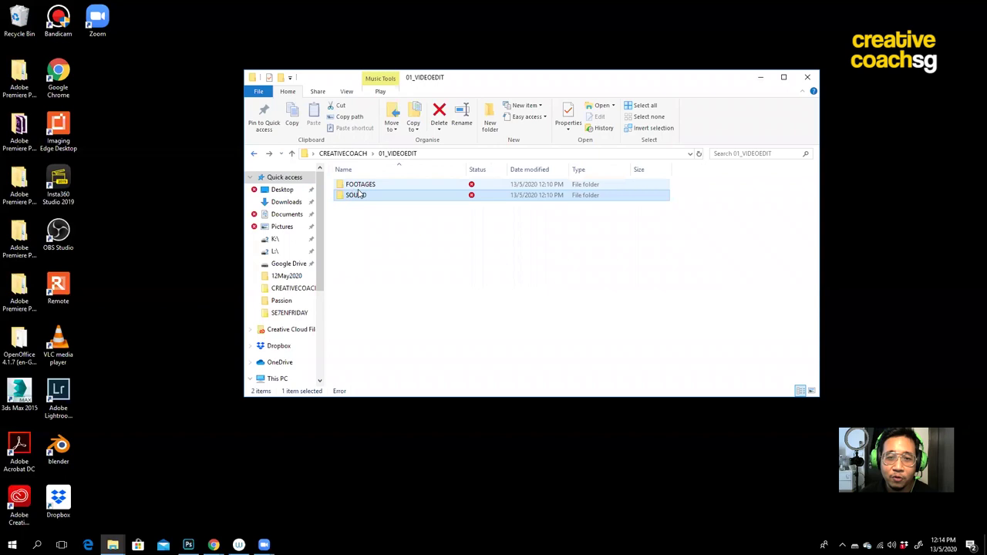
{"action": "double_click", "coordinate": [360, 186]}
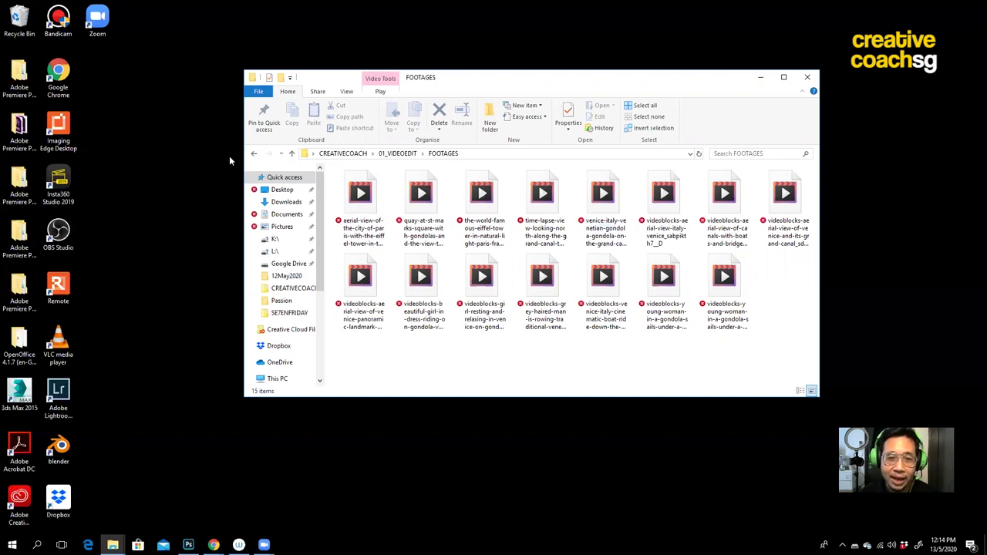
{"action": "left_click", "coordinate": [254, 154]}
{"action": "double_click", "coordinate": [359, 201]}
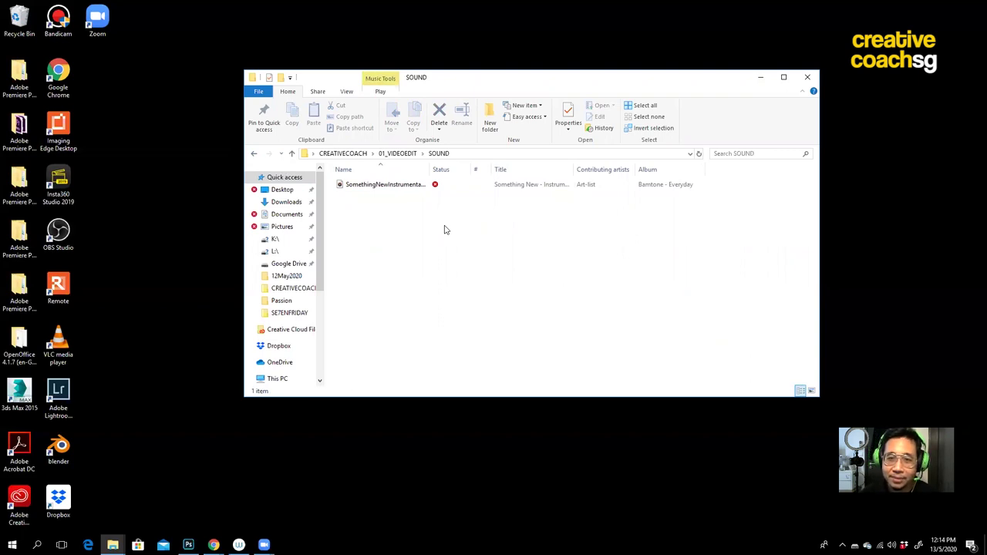
{"action": "left_click", "coordinate": [257, 156]}
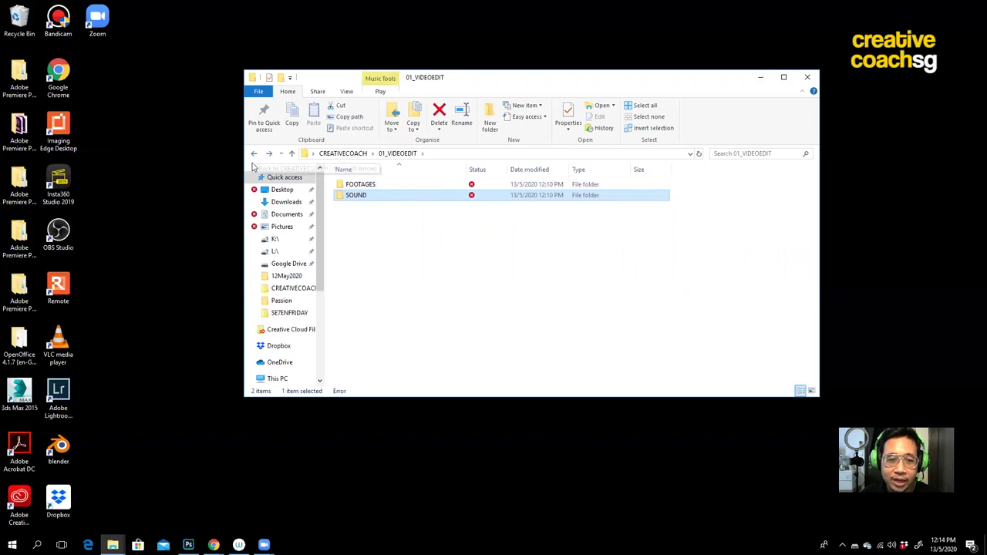
{"action": "left_click", "coordinate": [13, 544]}
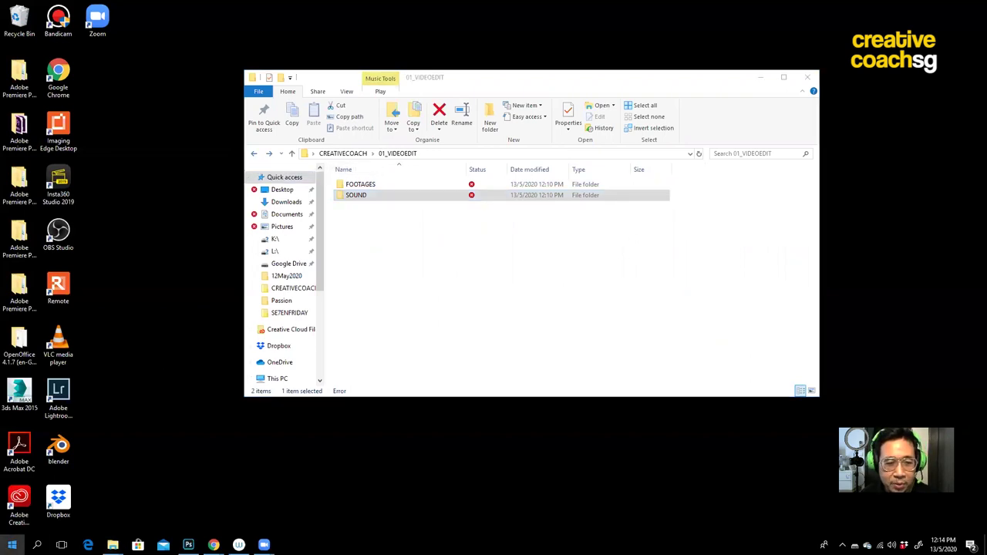
Step: Launch Adobe Premiere Pro 2019 from the Start menu and start a New Project
{"action": "scroll", "coordinate": [93, 416], "scroll_direction": "down", "scroll_amount": 3}
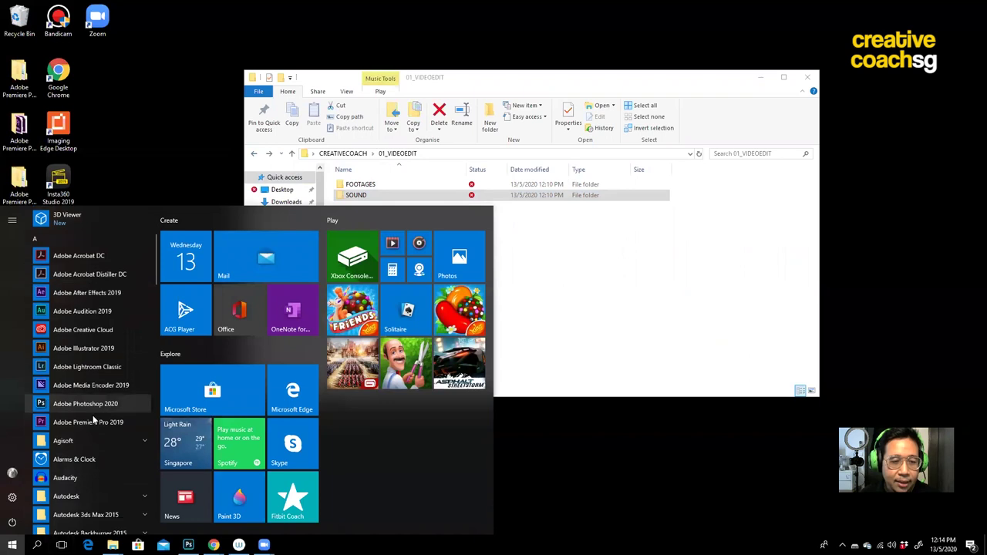
{"action": "left_click", "coordinate": [88, 422]}
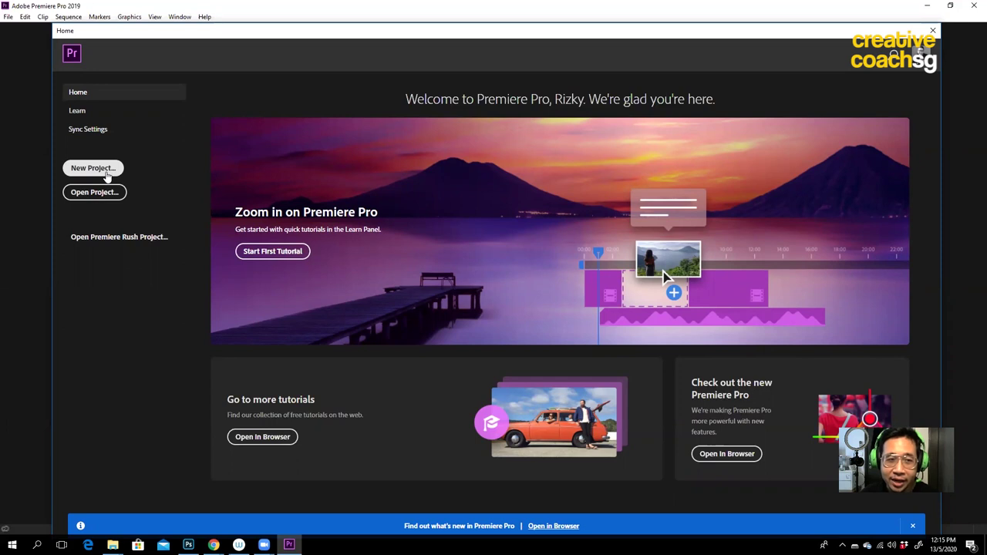
{"action": "left_click", "coordinate": [107, 175]}
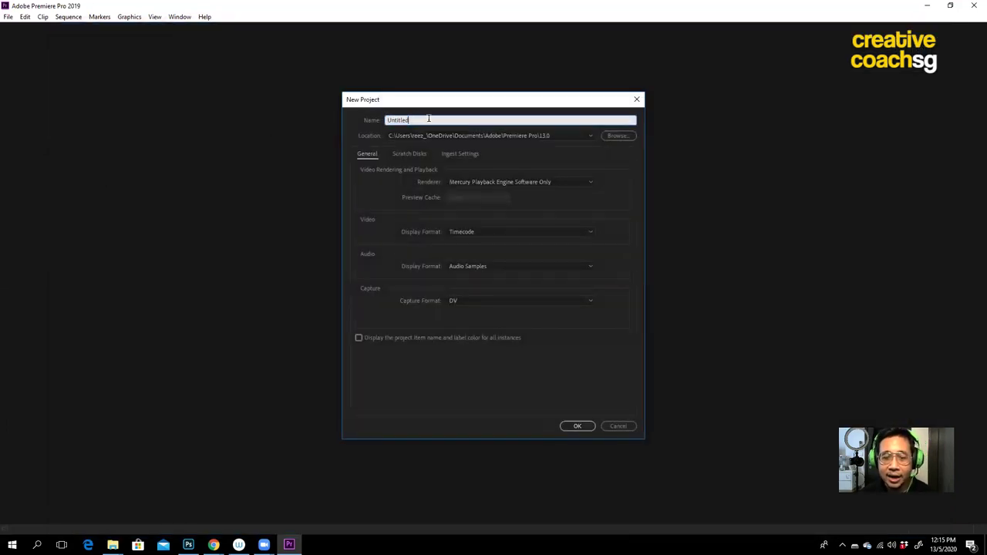
Step: Name the project TravelVideo01 with location Desktop\CREATIVECOACH\01_VIDEOEDIT
{"action": "type", "text": "Trav"}
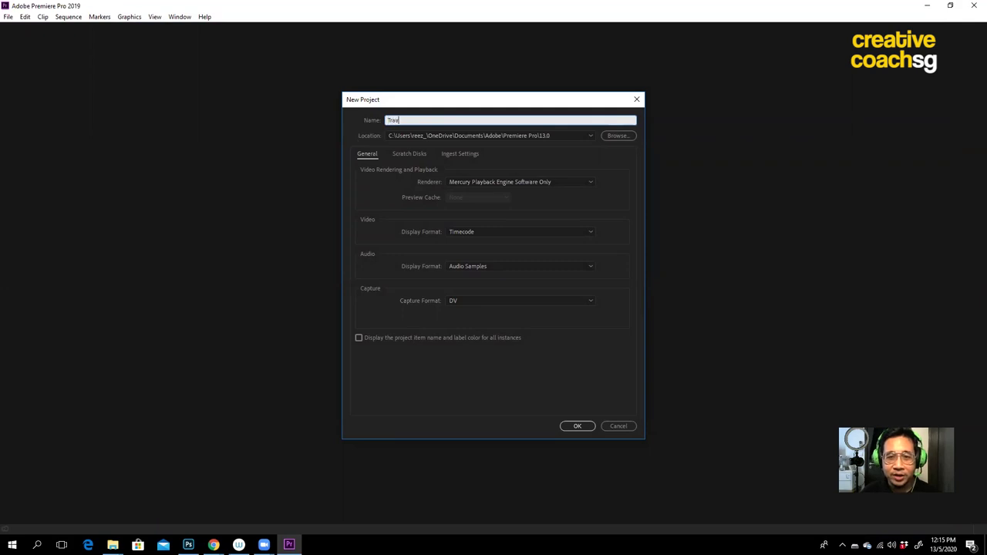
{"action": "type", "text": "elVideo01"}
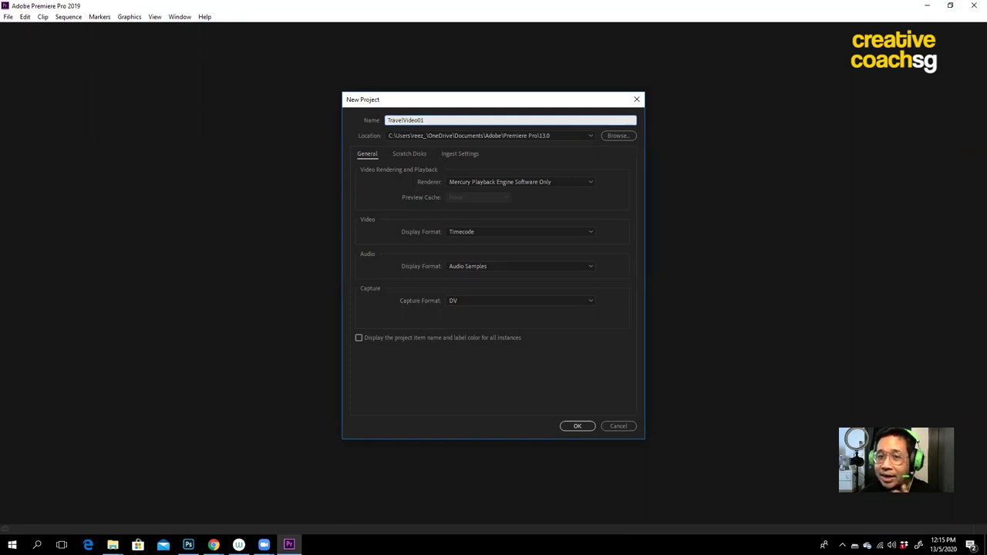
{"action": "left_click", "coordinate": [609, 137]}
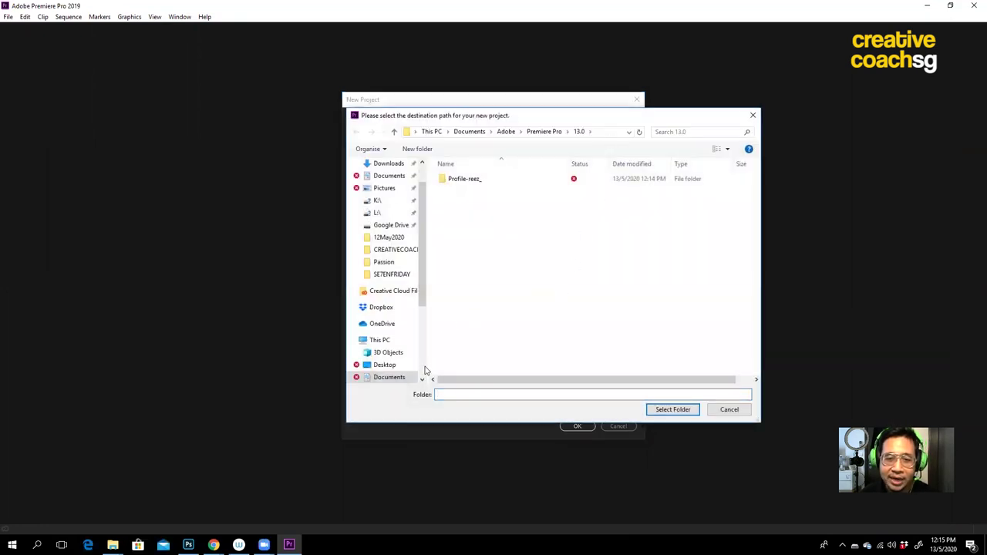
{"action": "scroll", "coordinate": [426, 368], "scroll_direction": "down", "scroll_amount": 3}
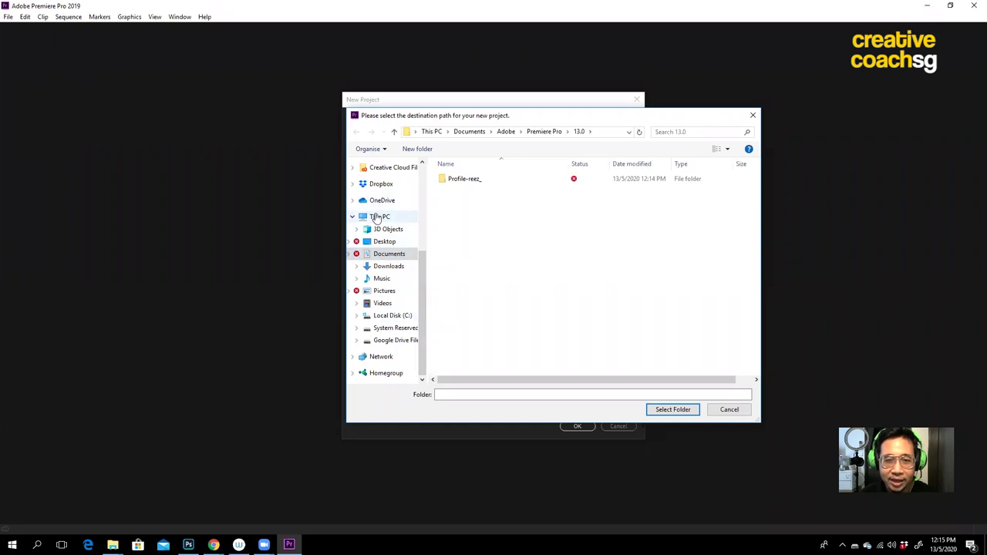
{"action": "scroll", "coordinate": [399, 280], "scroll_direction": "up", "scroll_amount": 1}
{"action": "scroll", "coordinate": [399, 280], "scroll_direction": "up", "scroll_amount": 2}
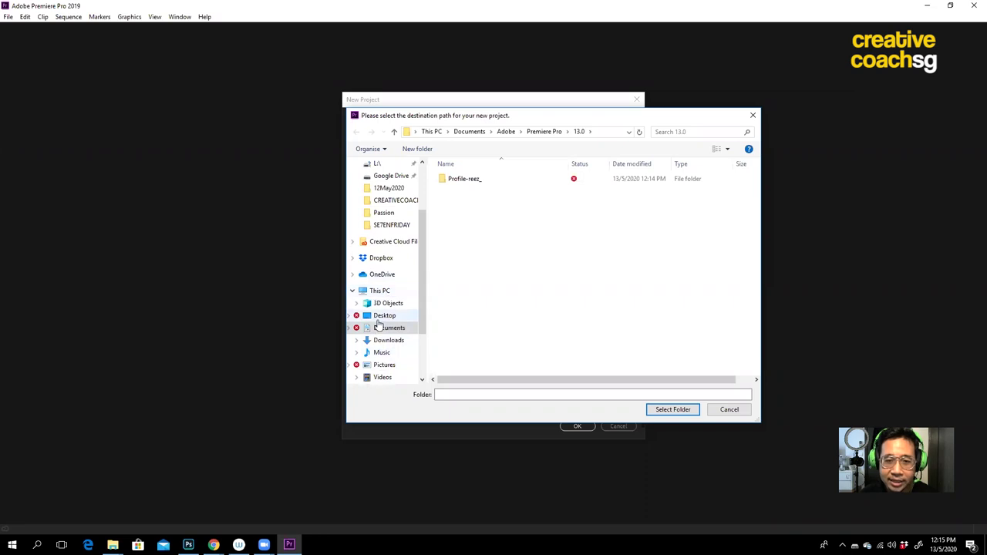
{"action": "left_click", "coordinate": [381, 316]}
{"action": "double_click", "coordinate": [444, 232]}
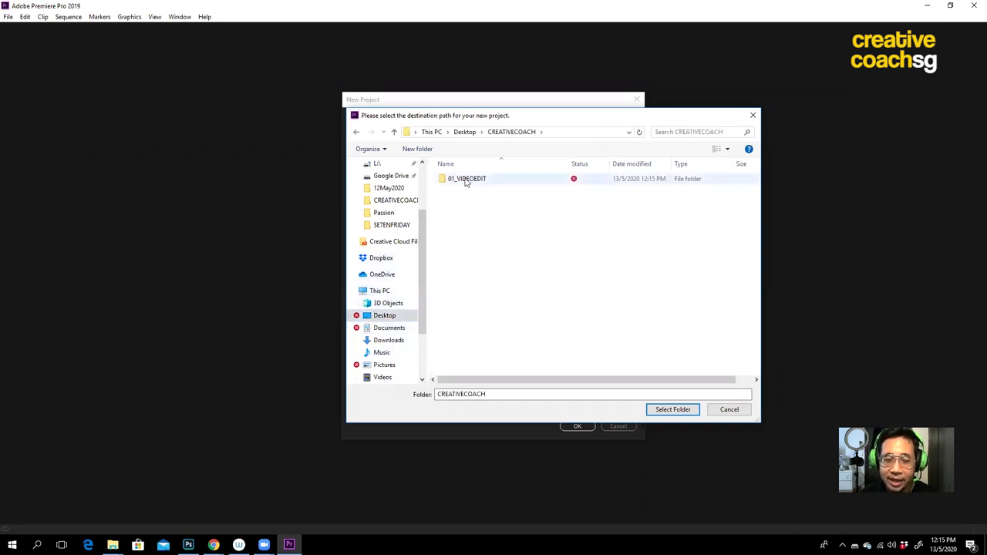
{"action": "double_click", "coordinate": [465, 180]}
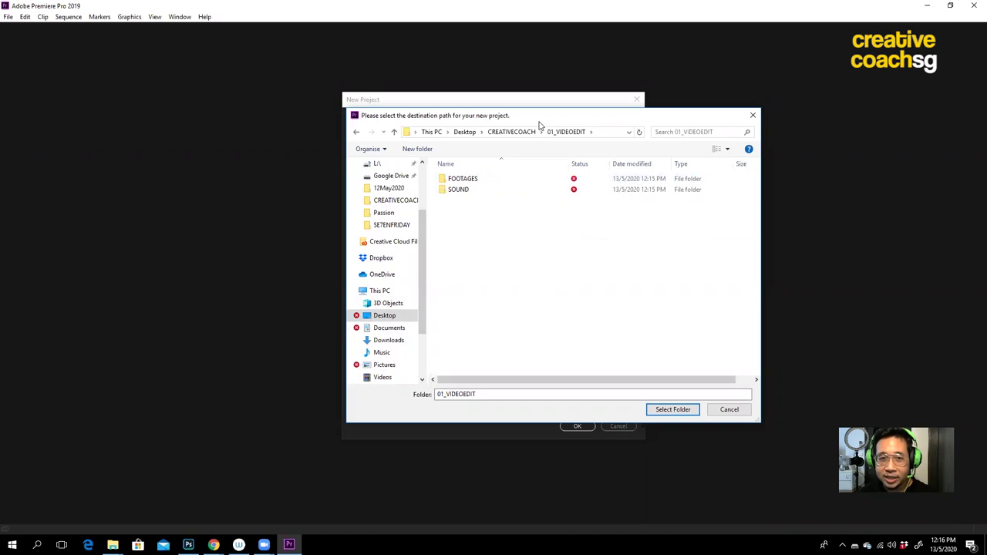
{"action": "left_click_drag", "start_coordinate": [538, 121], "coordinate": [535, 123]}
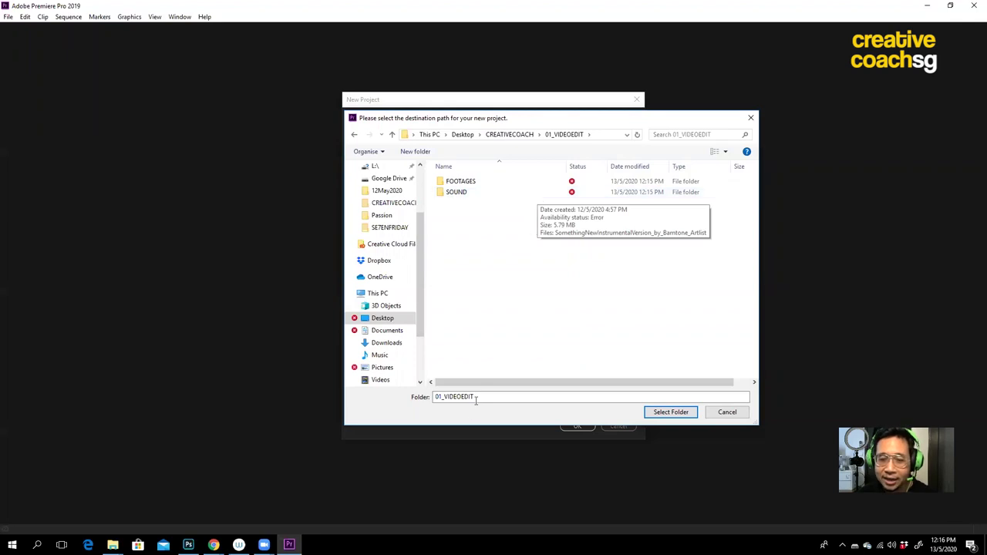
{"action": "left_click", "coordinate": [667, 413]}
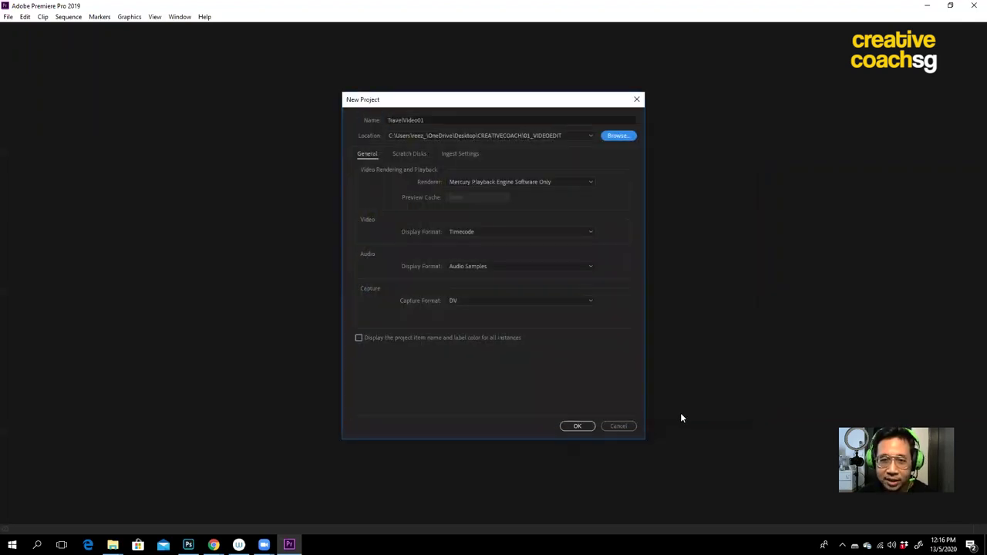
Step: Create the TravelVideo01 project, dismissing the project-modified warning
{"action": "left_click", "coordinate": [589, 427]}
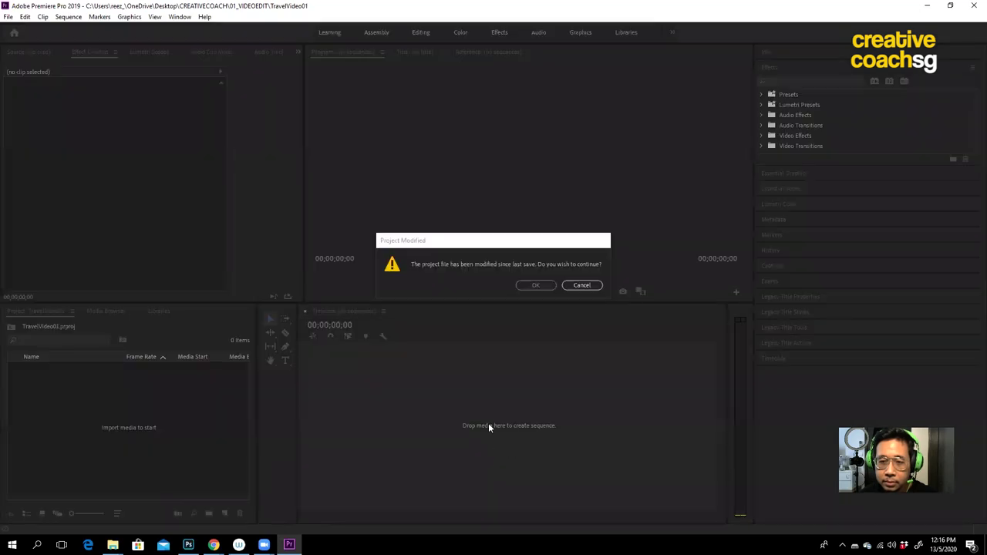
{"action": "left_click", "coordinate": [552, 285]}
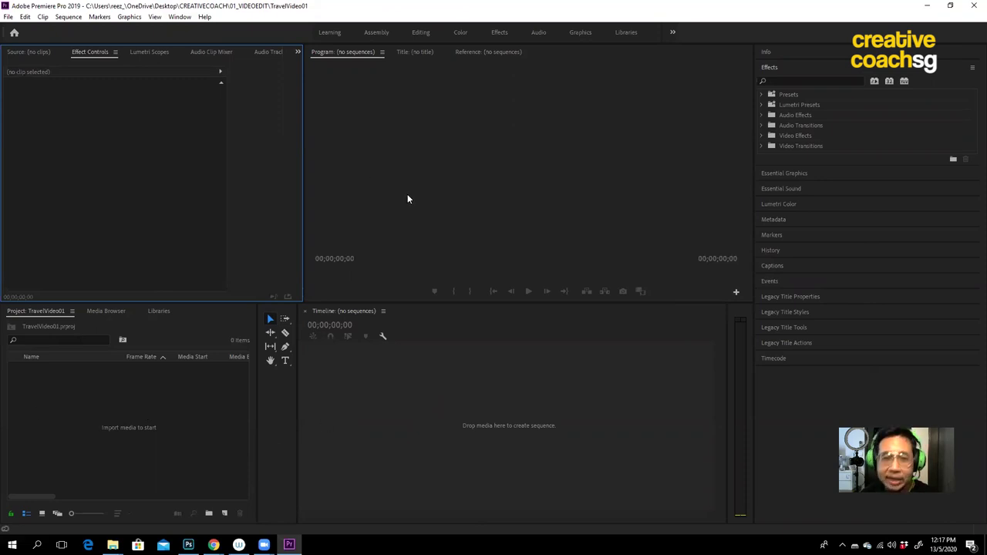
{"action": "left_click", "coordinate": [439, 399]}
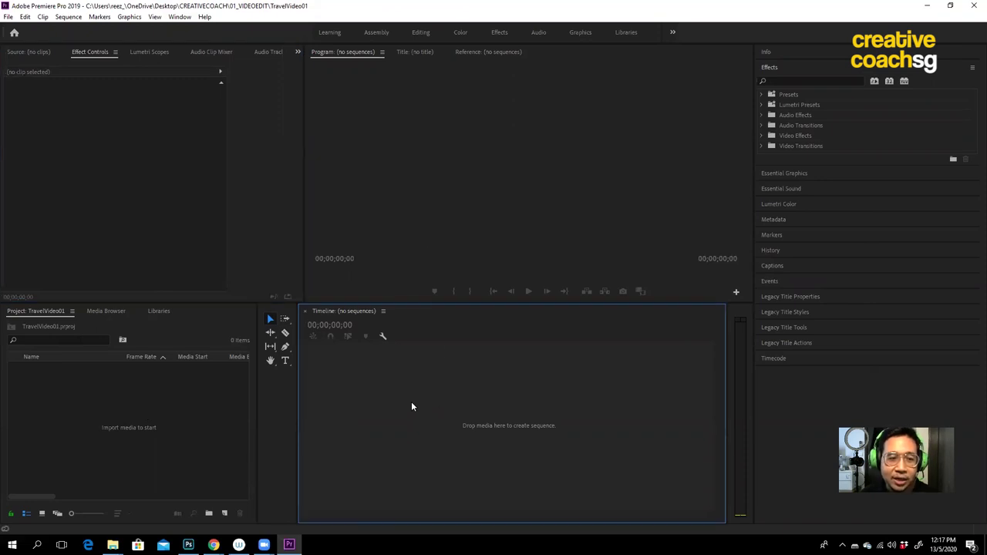
{"action": "left_click", "coordinate": [74, 387]}
{"action": "left_click", "coordinate": [429, 153]}
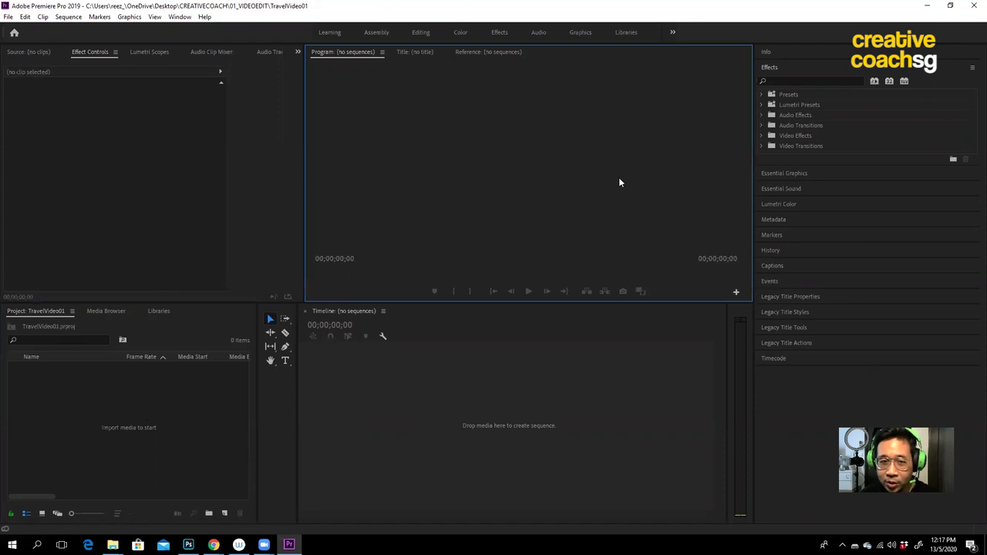
Step: Cycle focus between the timeline, project media list and program monitor panels
{"action": "left_click", "coordinate": [442, 400]}
{"action": "left_click", "coordinate": [208, 402]}
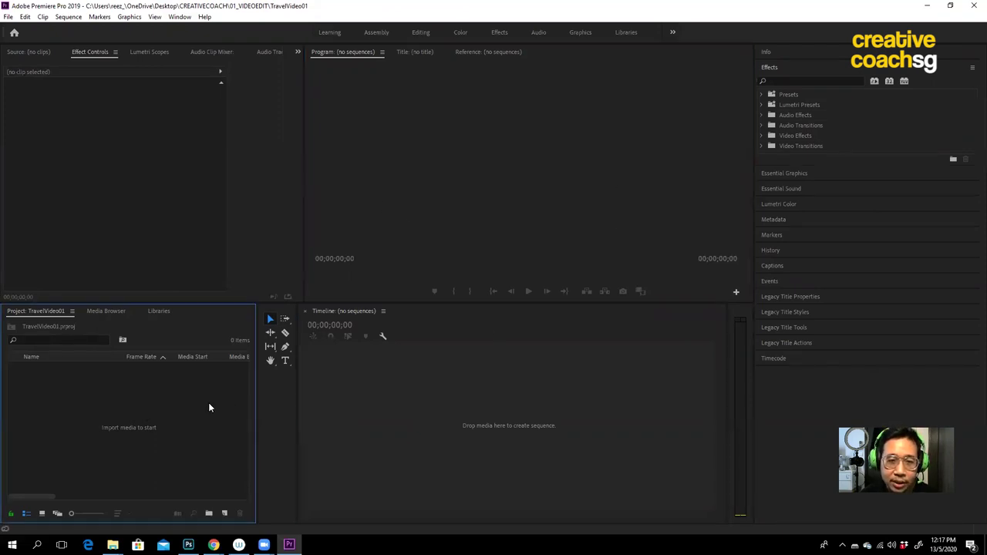
{"action": "left_click", "coordinate": [441, 174]}
{"action": "left_click", "coordinate": [447, 425]}
{"action": "left_click", "coordinate": [217, 406]}
{"action": "left_click", "coordinate": [443, 204]}
{"action": "left_click", "coordinate": [427, 410]}
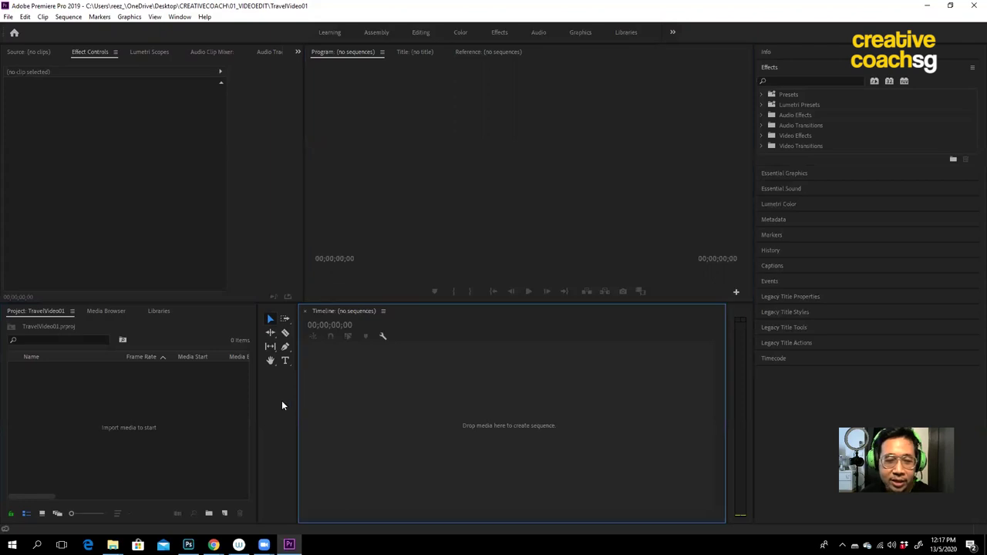
{"action": "left_click", "coordinate": [230, 389]}
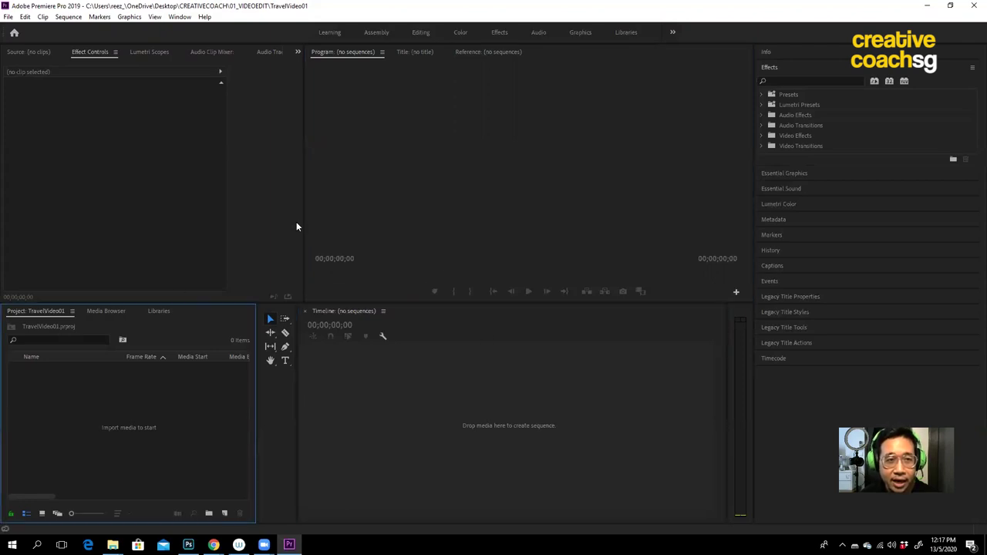
Step: Configure a new sequence: Custom editing mode, 25.00 fps, 1920×1080 frame, Square Pixels (1.0)
{"action": "left_click", "coordinate": [8, 17]}
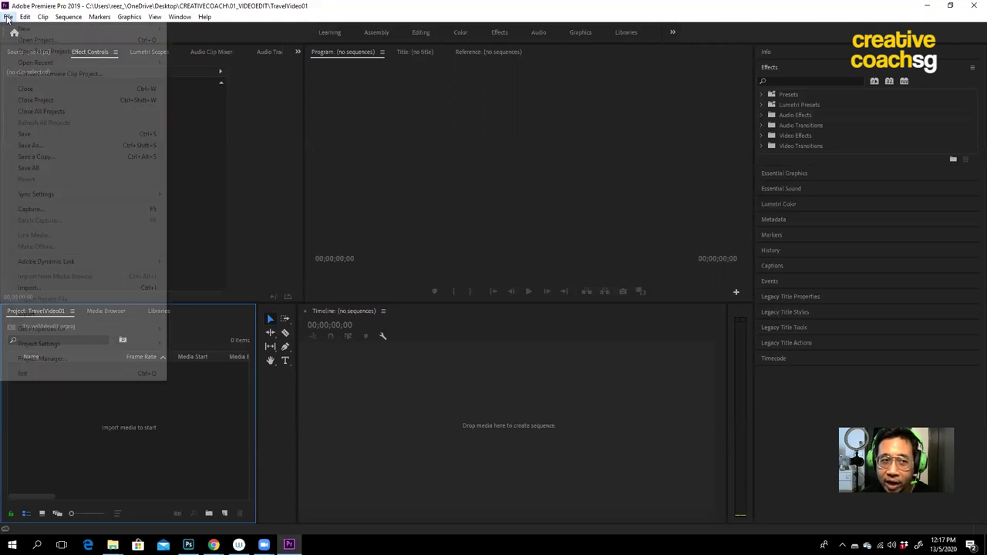
{"action": "mouse_move", "coordinate": [19, 29]}
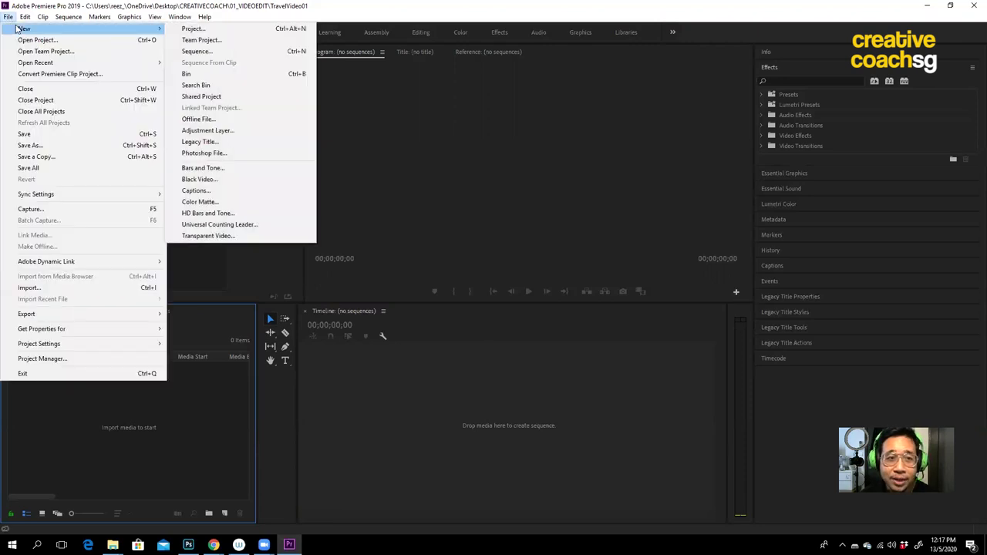
{"action": "left_click", "coordinate": [197, 52]}
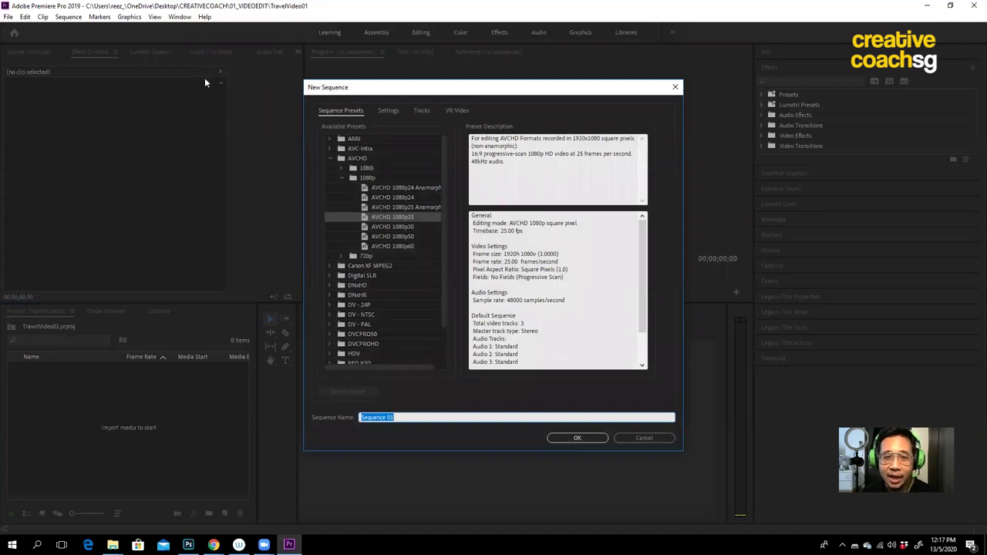
{"action": "left_click", "coordinate": [386, 110]}
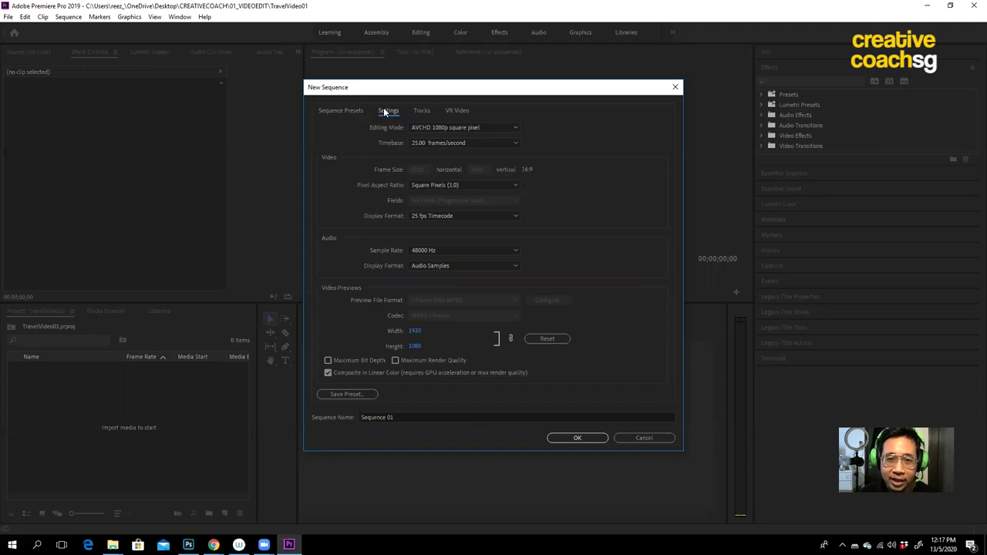
{"action": "left_click", "coordinate": [488, 130]}
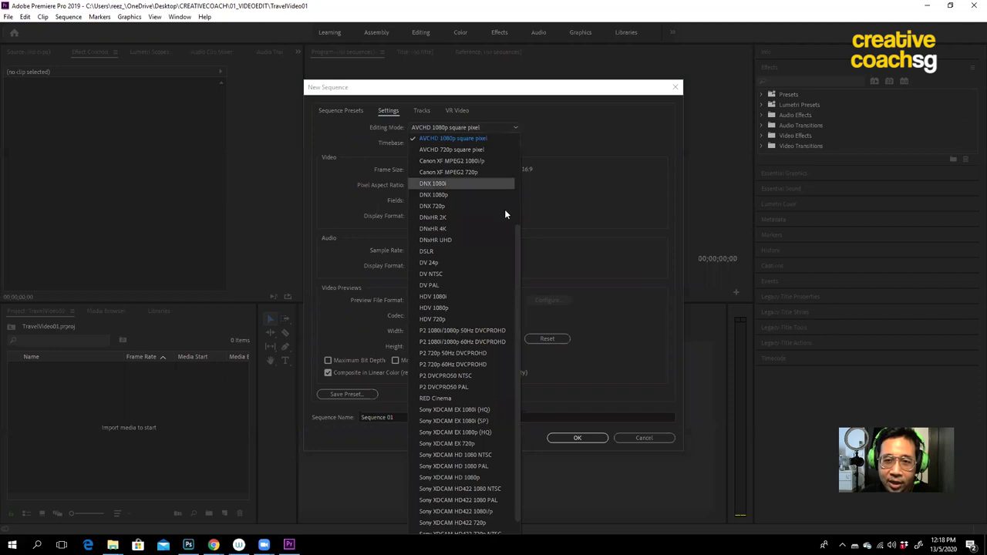
{"action": "left_click_drag", "start_coordinate": [518, 243], "coordinate": [515, 138]}
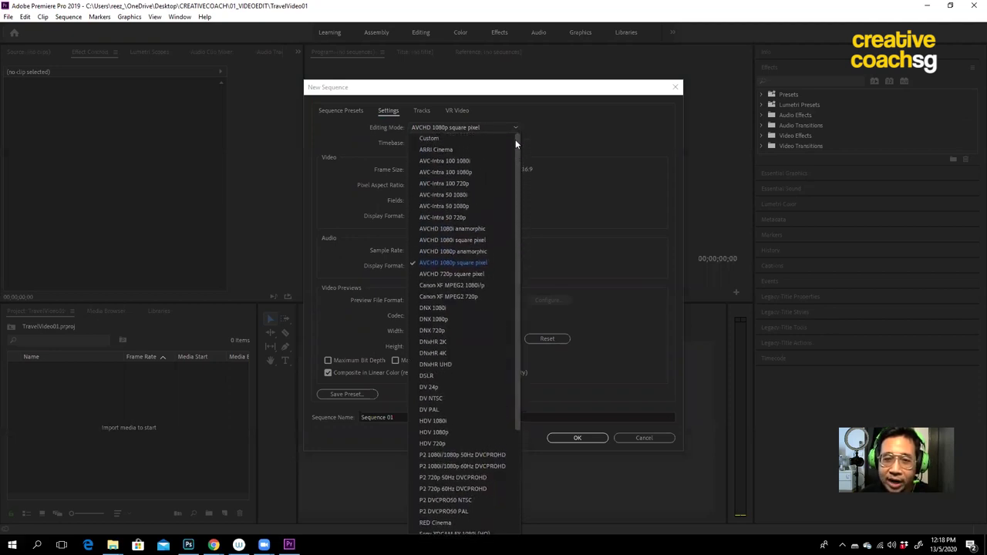
{"action": "left_click", "coordinate": [461, 138]}
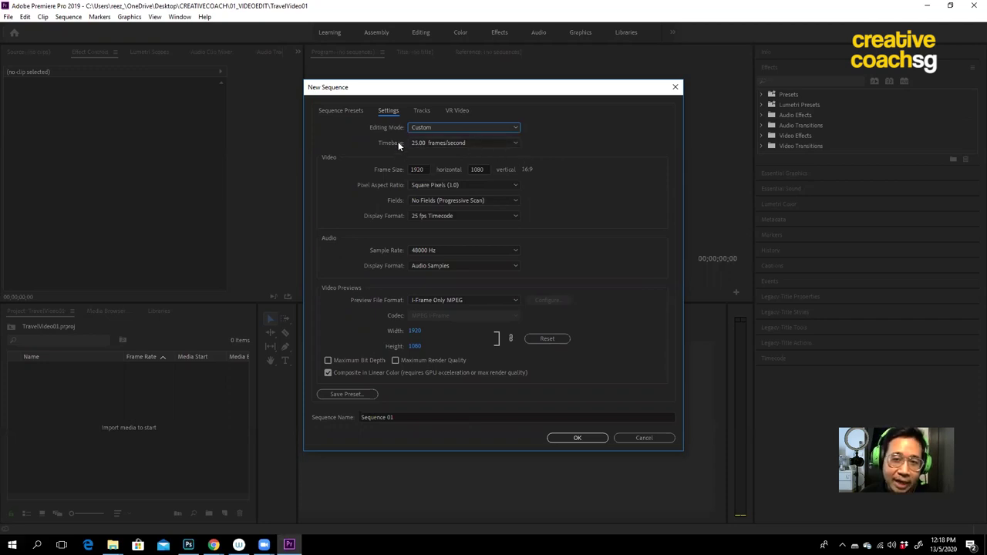
{"action": "left_click", "coordinate": [482, 142]}
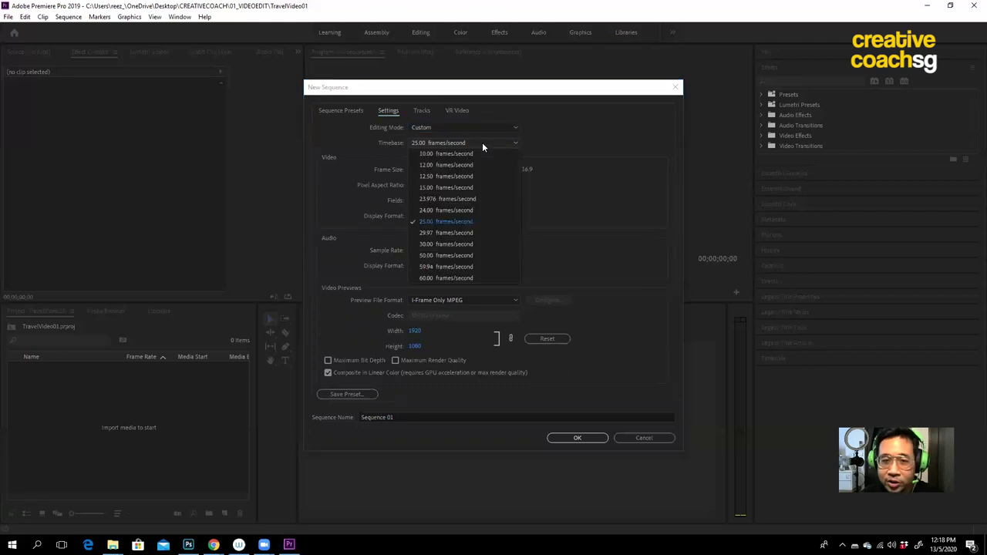
{"action": "left_click", "coordinate": [446, 221]}
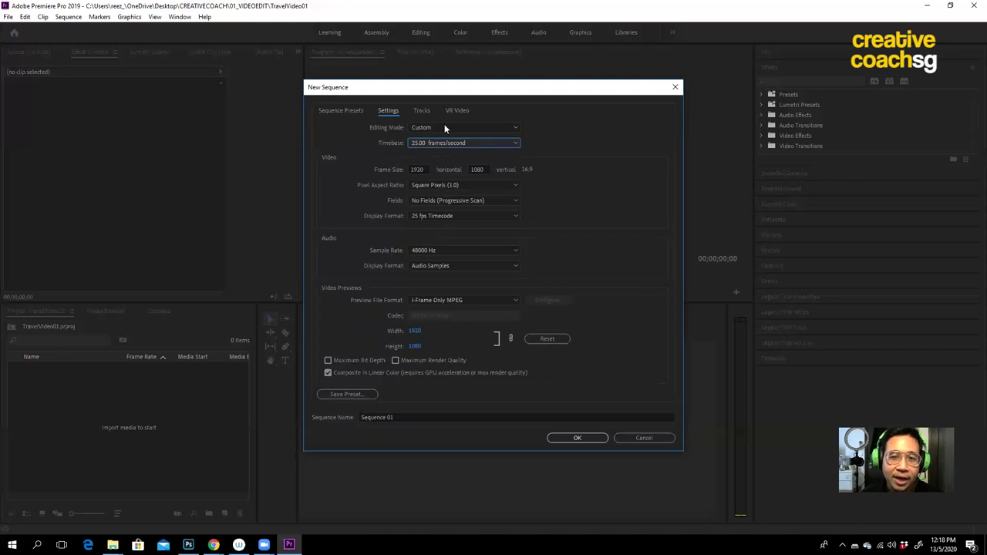
{"action": "left_click", "coordinate": [425, 169]}
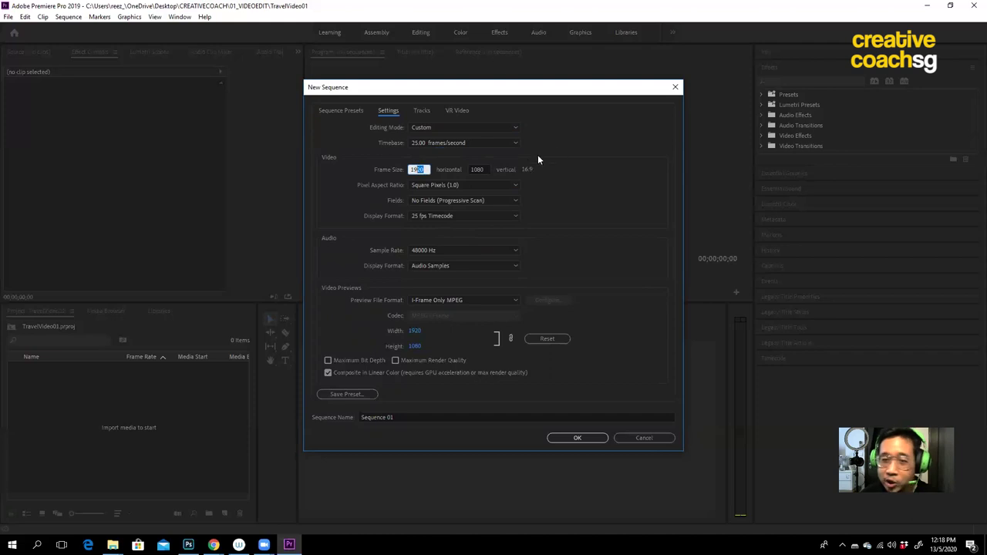
{"action": "left_click", "coordinate": [573, 131]}
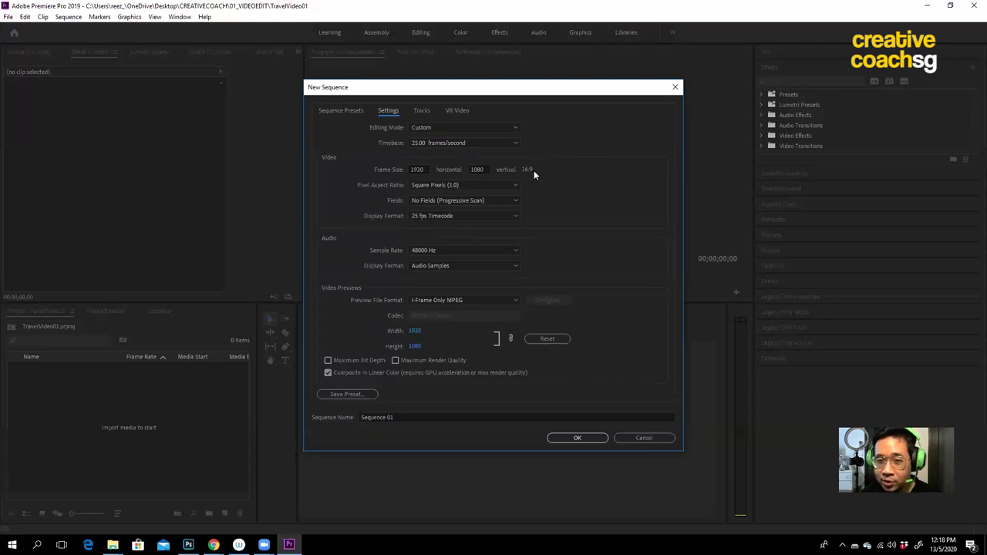
{"action": "left_click", "coordinate": [466, 186]}
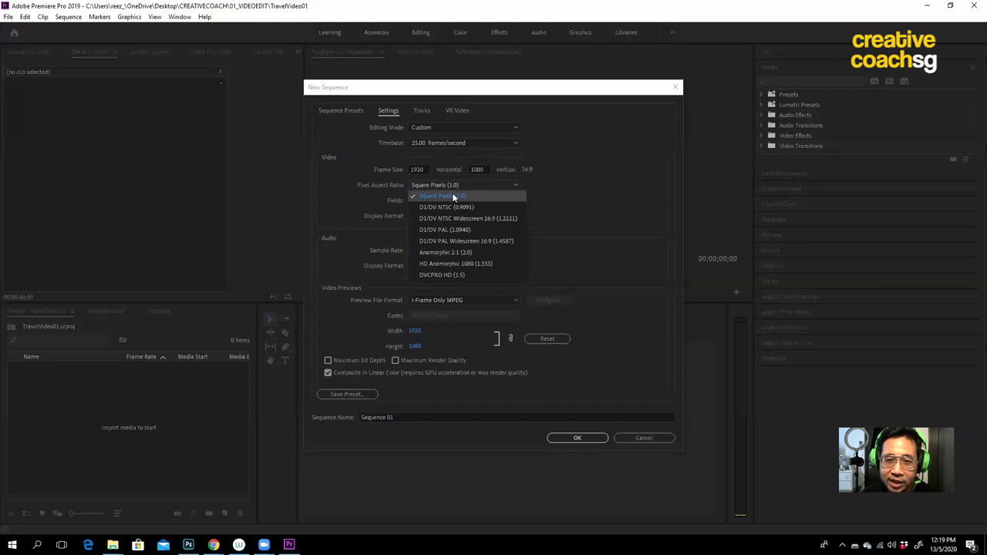
{"action": "left_click", "coordinate": [452, 194]}
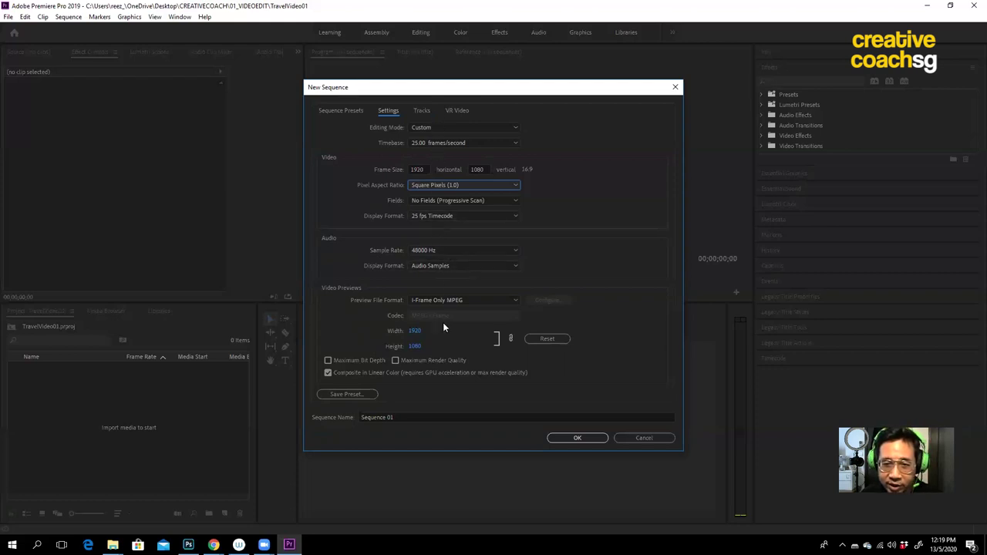
Step: Create Sequence 01 with these settings and deselect it in the Project panel
{"action": "left_click", "coordinate": [577, 438]}
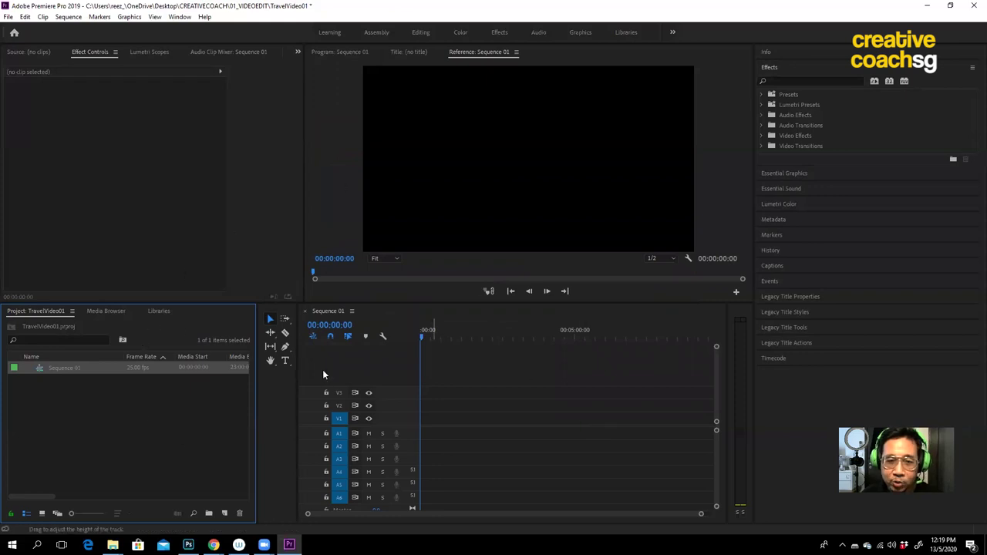
{"action": "left_click", "coordinate": [218, 405]}
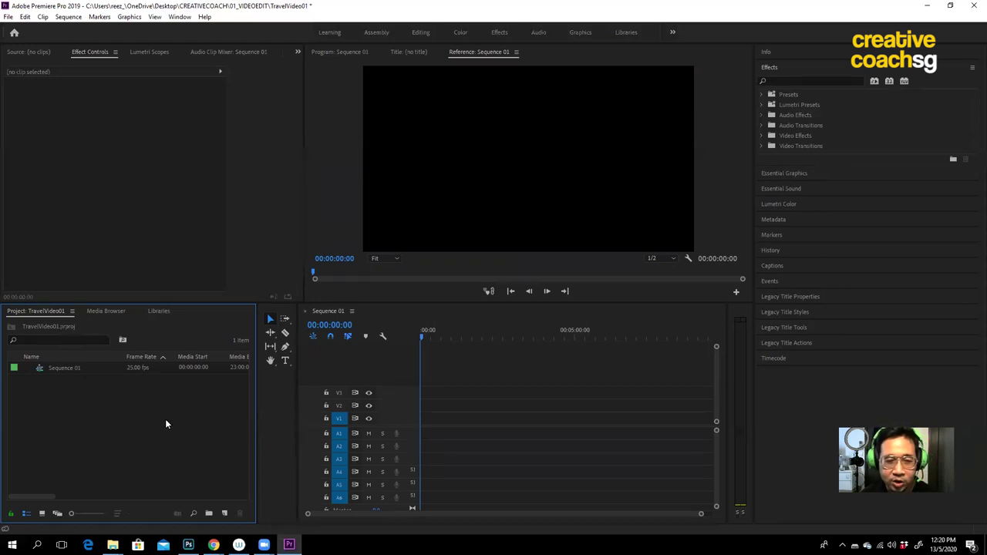
Step: Import the instrumental music file from the SOUND folder into the project
{"action": "double_click", "coordinate": [116, 422]}
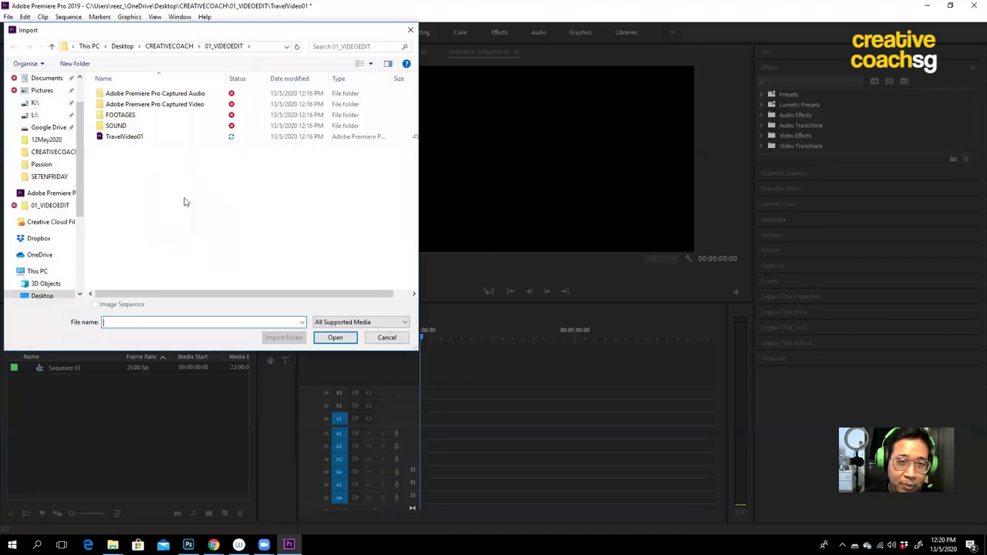
{"action": "left_click_drag", "start_coordinate": [206, 35], "coordinate": [226, 44]}
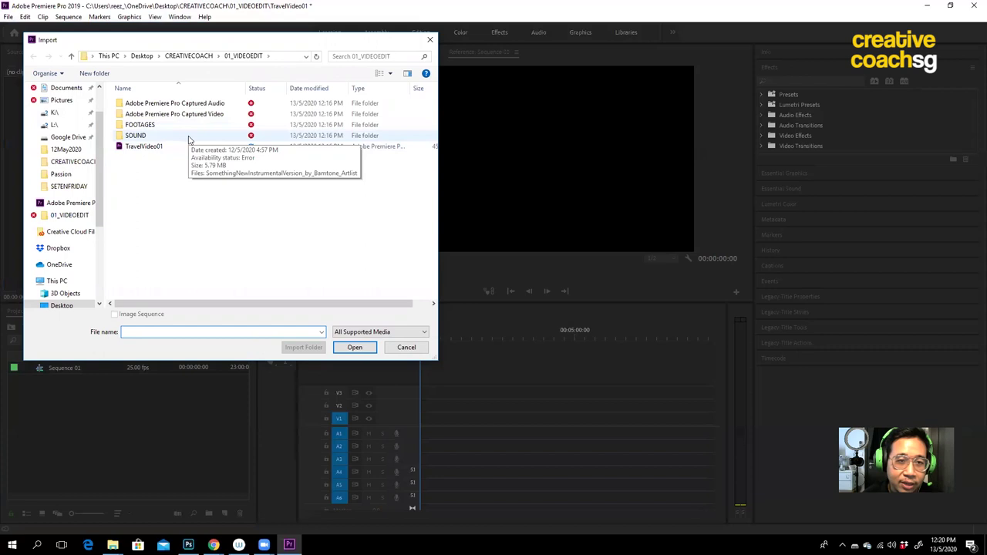
{"action": "left_click", "coordinate": [189, 137]}
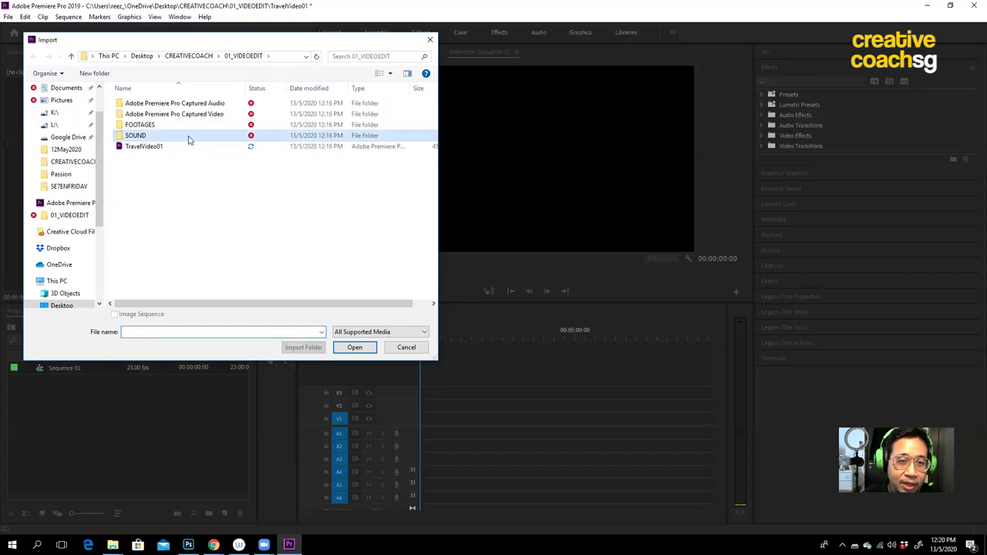
{"action": "double_click", "coordinate": [189, 137]}
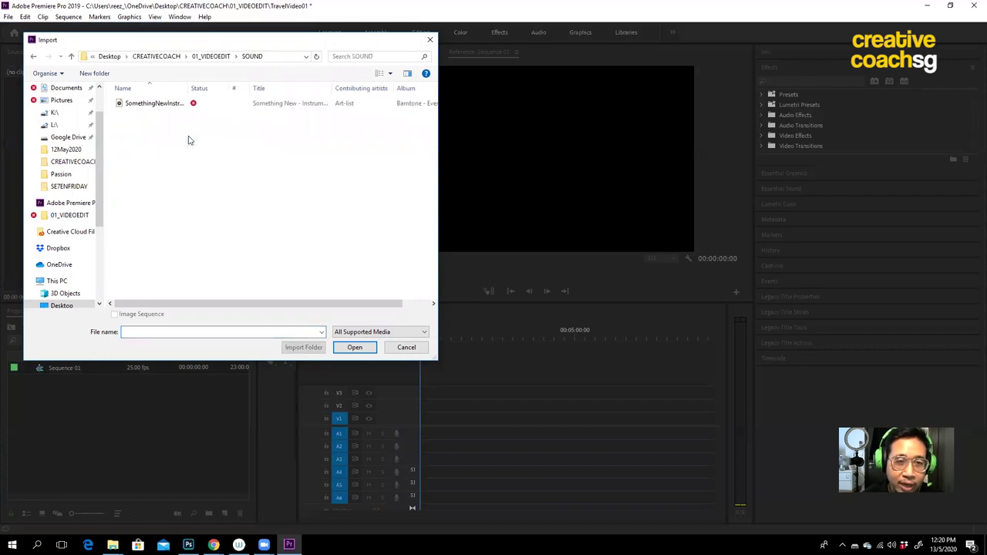
{"action": "double_click", "coordinate": [159, 108]}
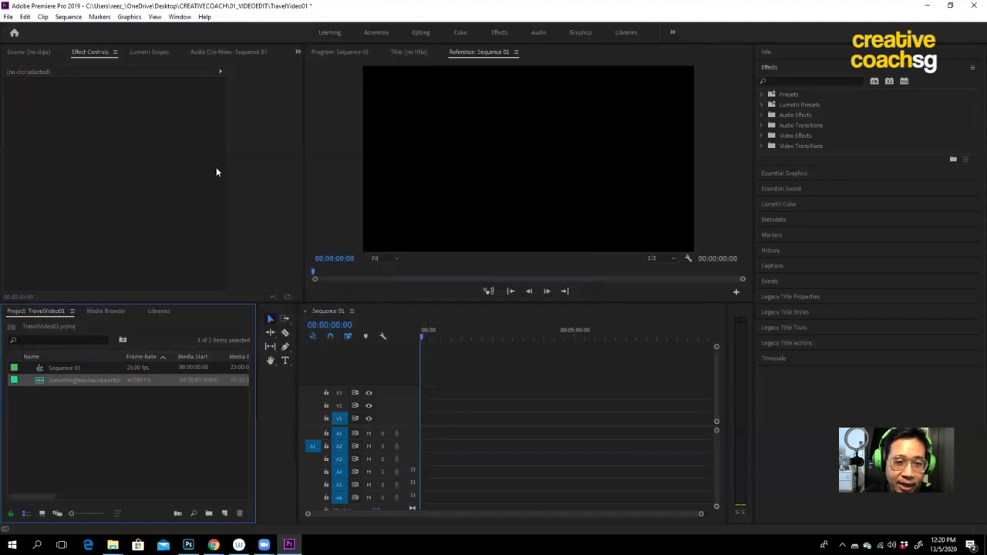
Step: Place the SomethingNewInstrumental clip at the start of track A1 and select it
{"action": "left_click", "coordinate": [91, 409]}
{"action": "left_click", "coordinate": [42, 384]}
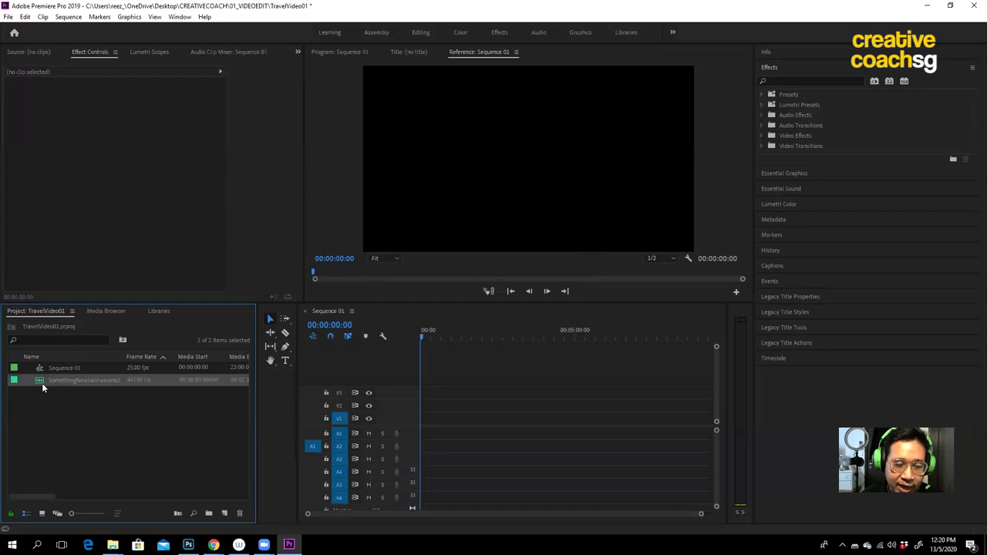
{"action": "left_click_drag", "start_coordinate": [40, 382], "coordinate": [425, 444]}
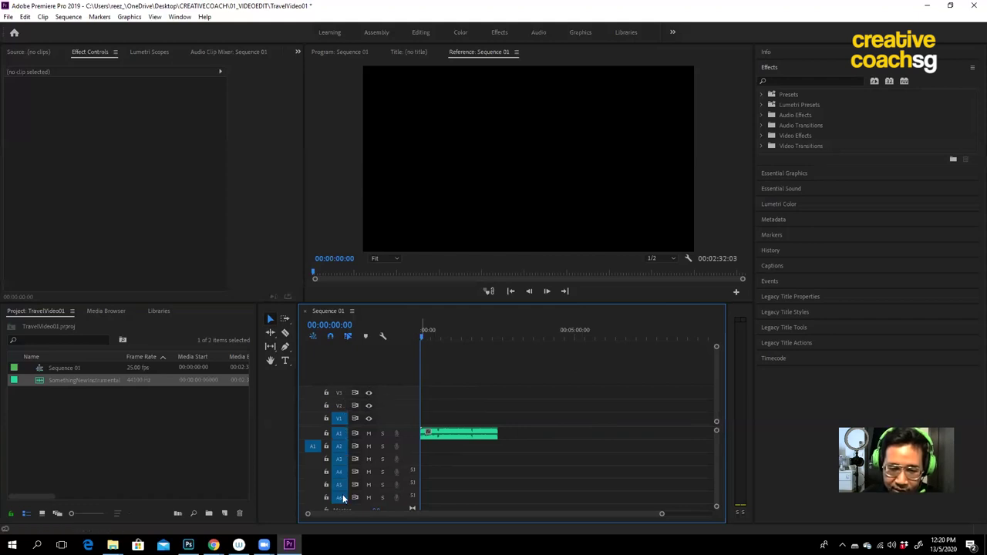
{"action": "left_click", "coordinate": [458, 436]}
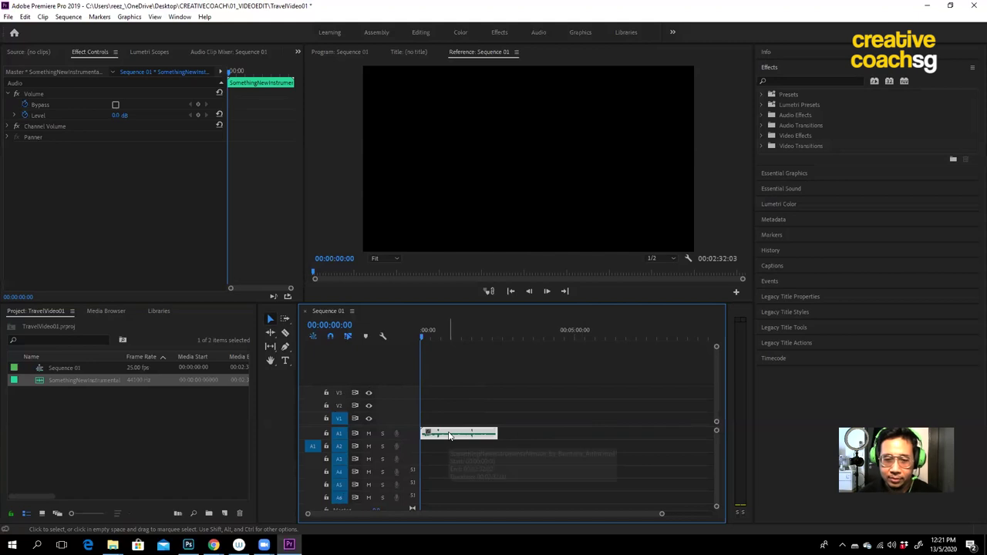
Step: Scrub and play back the beginning of the music in Sequence 01
{"action": "left_click_drag", "start_coordinate": [428, 339], "coordinate": [415, 333]}
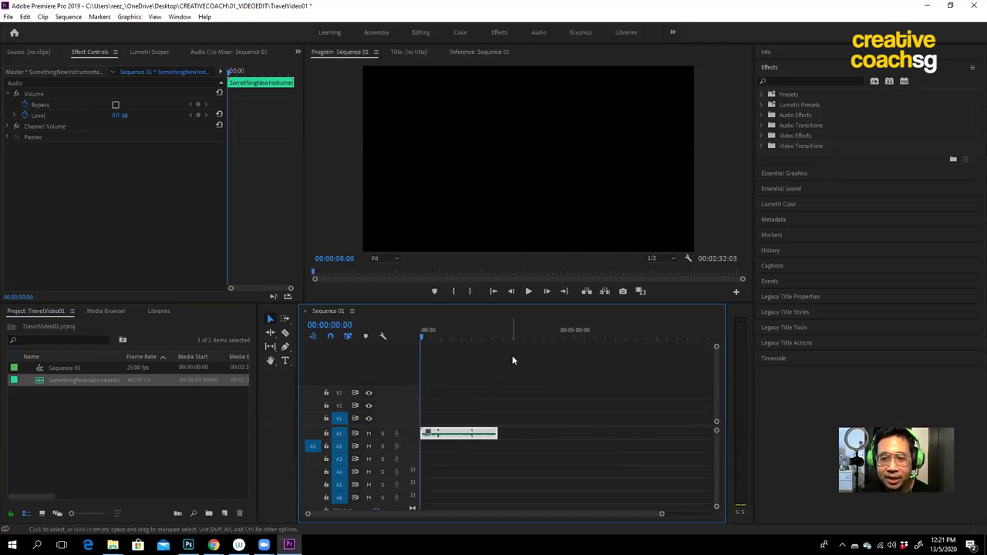
{"action": "key", "text": "space"}
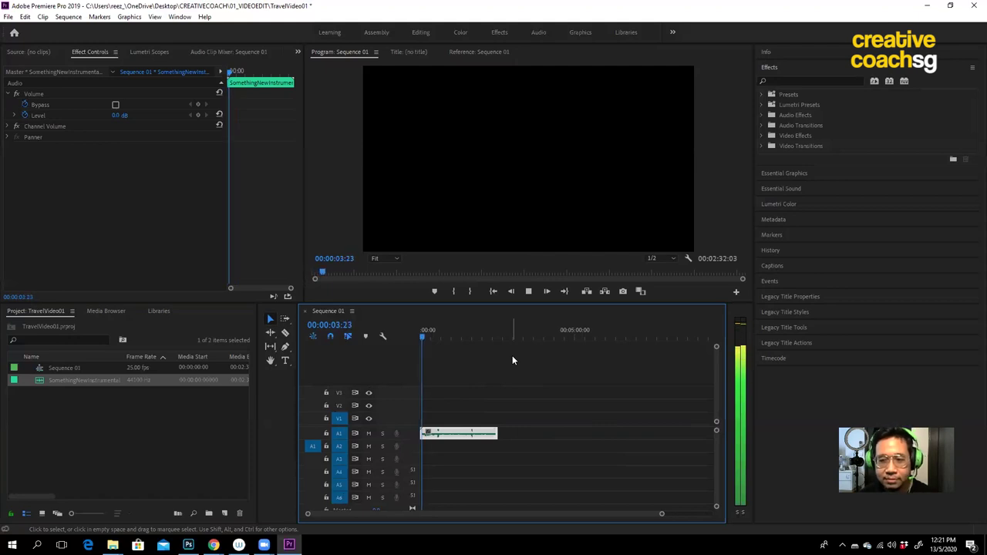
{"action": "key", "text": "space"}
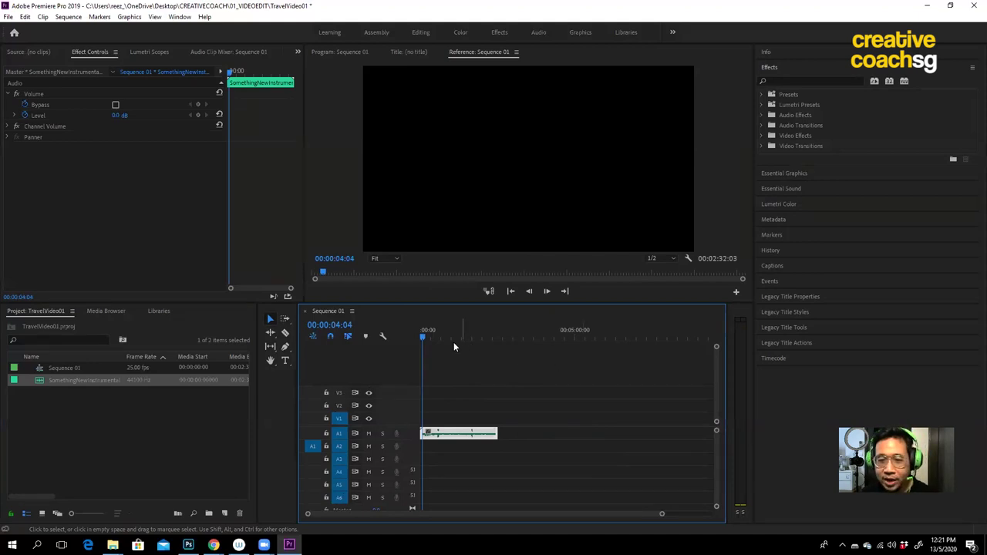
{"action": "key", "text": "space"}
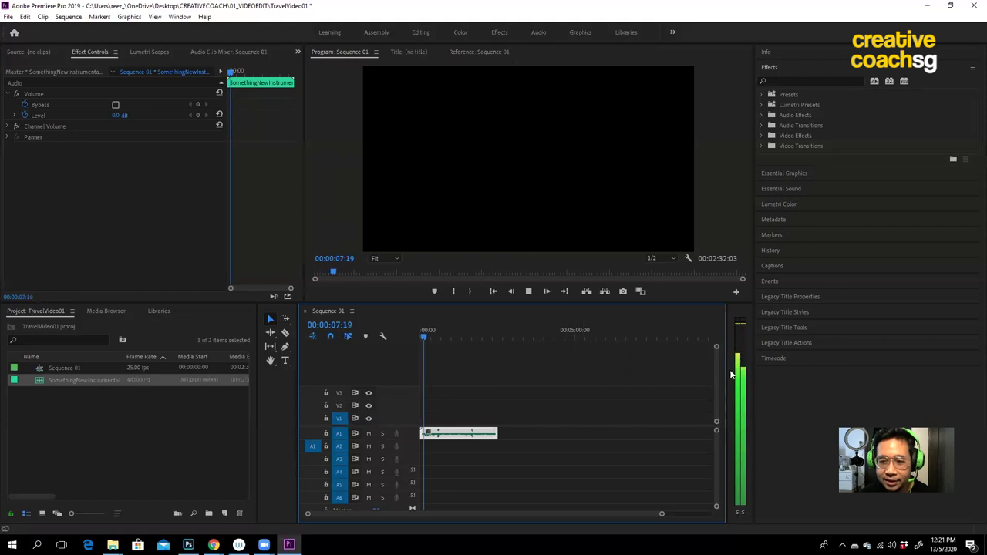
{"action": "key", "text": "space"}
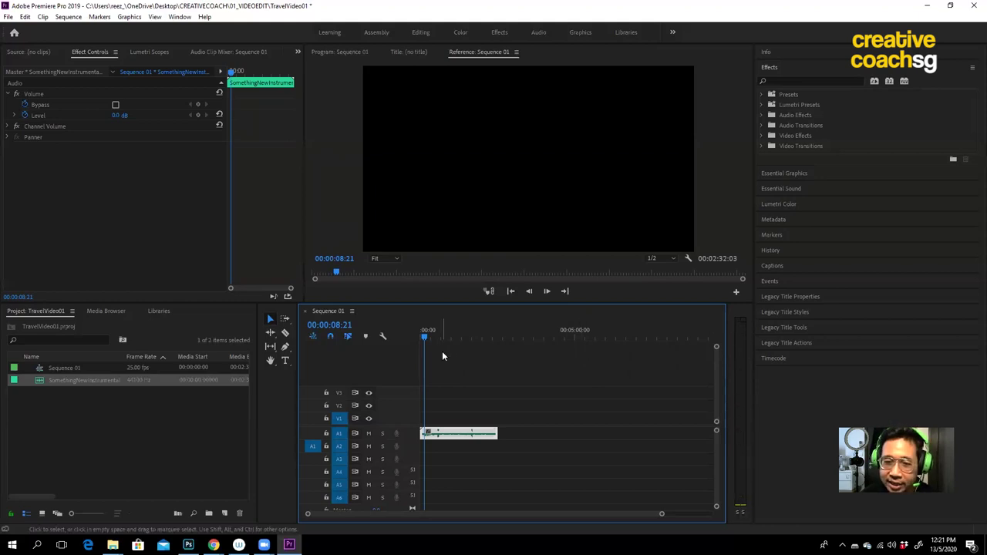
Step: Move the playhead to about 00:00:29:24 and nudge the music volume to 2.7 dB
{"action": "left_click_drag", "start_coordinate": [426, 339], "coordinate": [437, 342]}
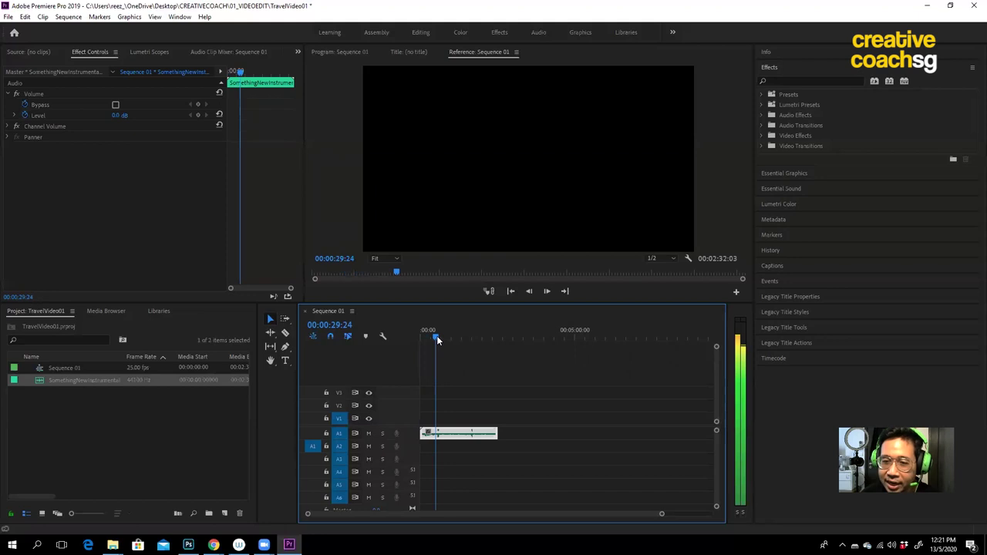
{"action": "left_click_drag", "start_coordinate": [119, 115], "coordinate": [125, 115]}
{"action": "mouse_move", "coordinate": [438, 341]}
{"action": "left_mouse_down"}
{"action": "mouse_move", "coordinate": [457, 339]}
{"action": "mouse_move", "coordinate": [434, 343]}
{"action": "left_mouse_up"}
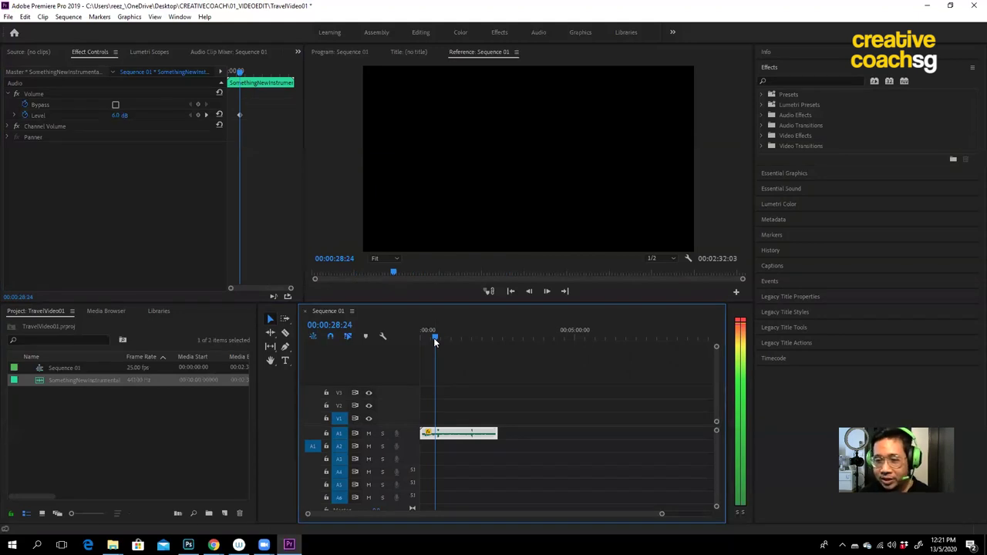
Step: Set the music's Volume Level to -12.0 dB in Effect Controls
{"action": "left_click", "coordinate": [435, 341]}
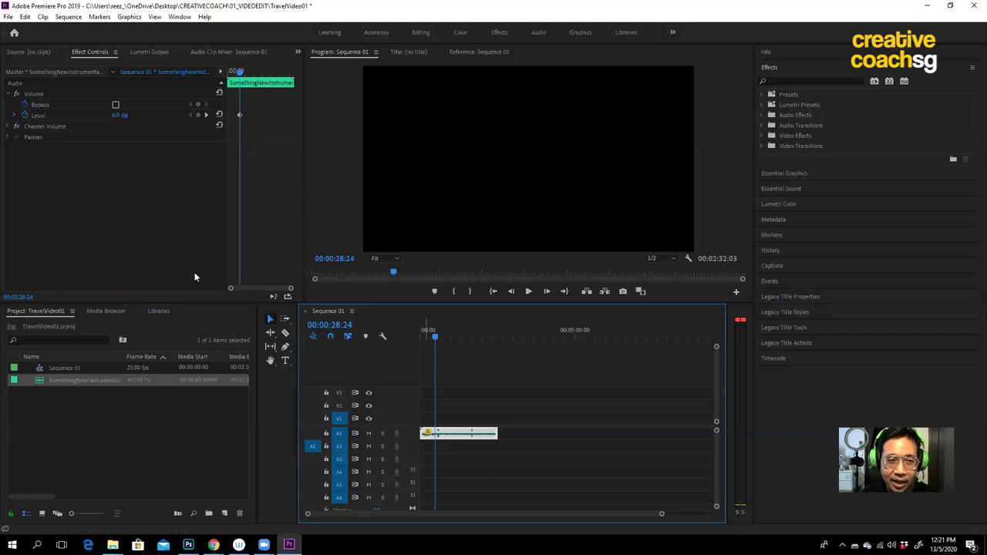
{"action": "left_click", "coordinate": [118, 115]}
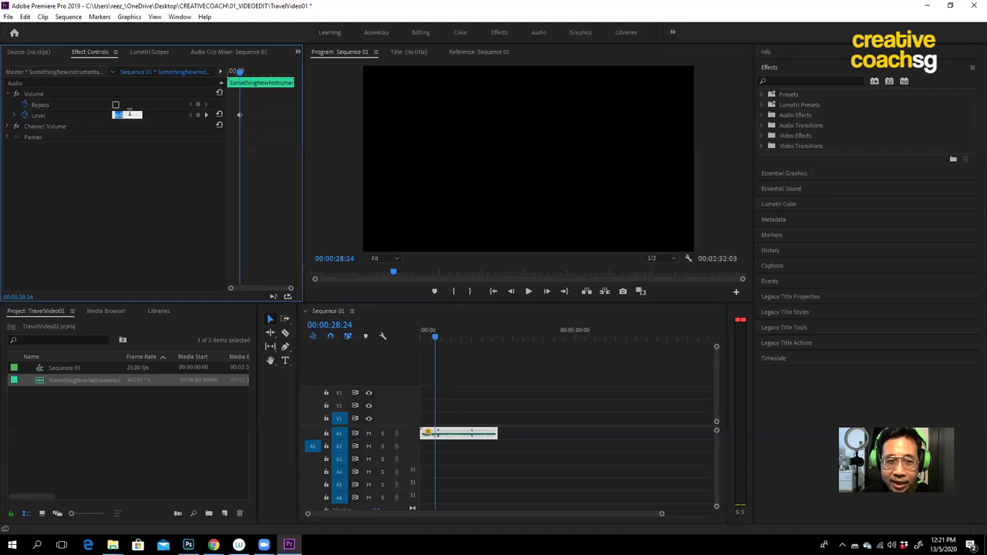
{"action": "key", "text": "Return"}
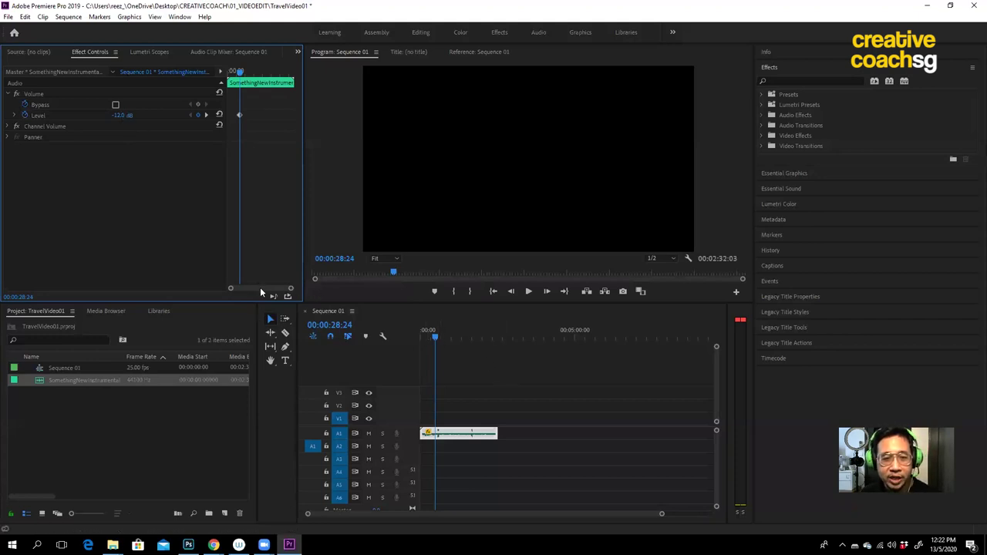
{"action": "left_click", "coordinate": [241, 72]}
{"action": "left_click_drag", "start_coordinate": [242, 77], "coordinate": [239, 77]}
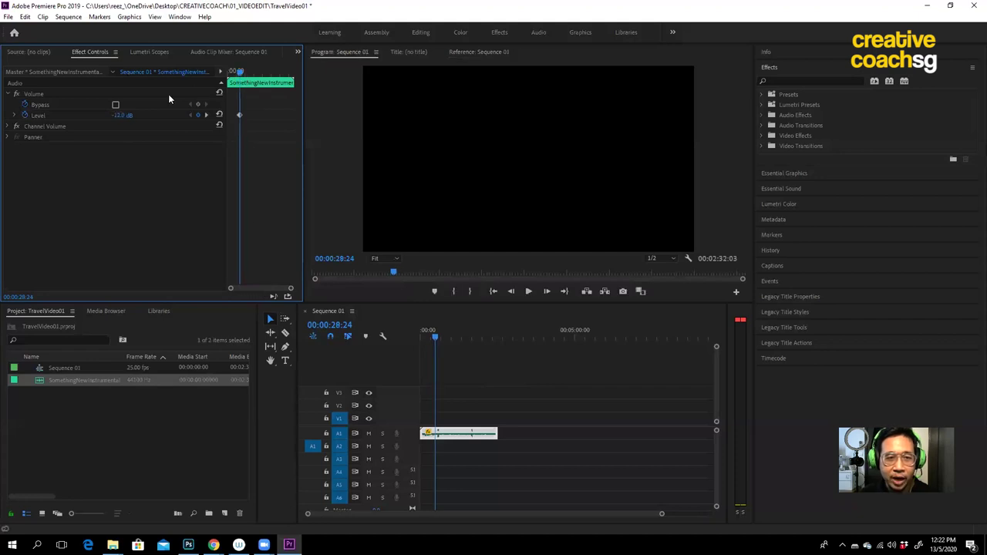
Step: Turn off the Level stopwatch, deleting its keyframes, and scrub to hear the quieter music
{"action": "left_click", "coordinate": [24, 115]}
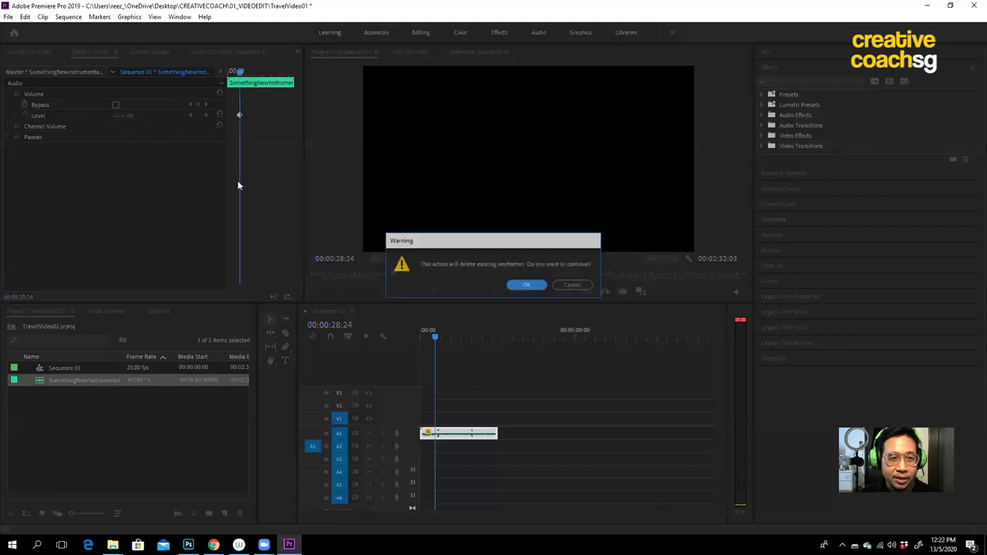
{"action": "key", "text": "Return"}
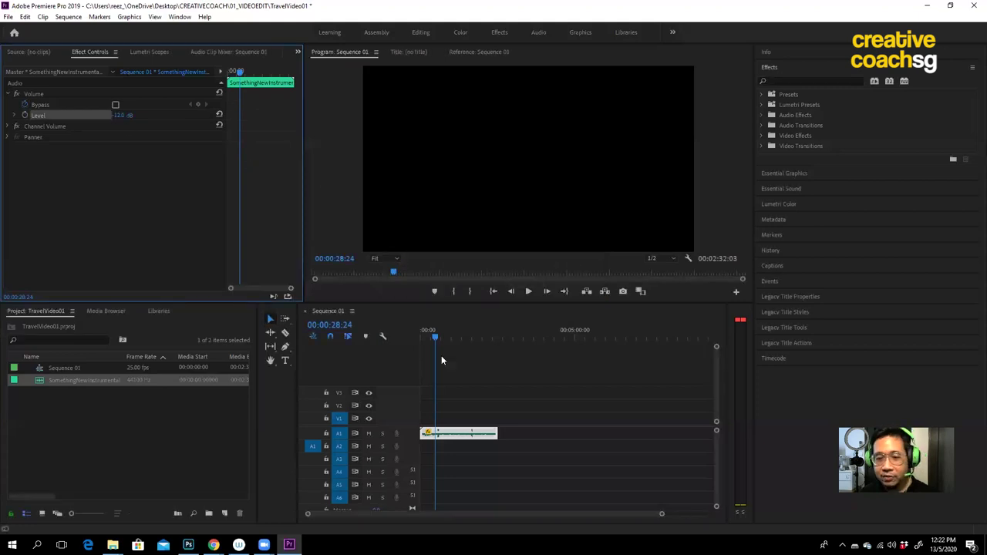
{"action": "left_click_drag", "start_coordinate": [444, 336], "coordinate": [451, 339]}
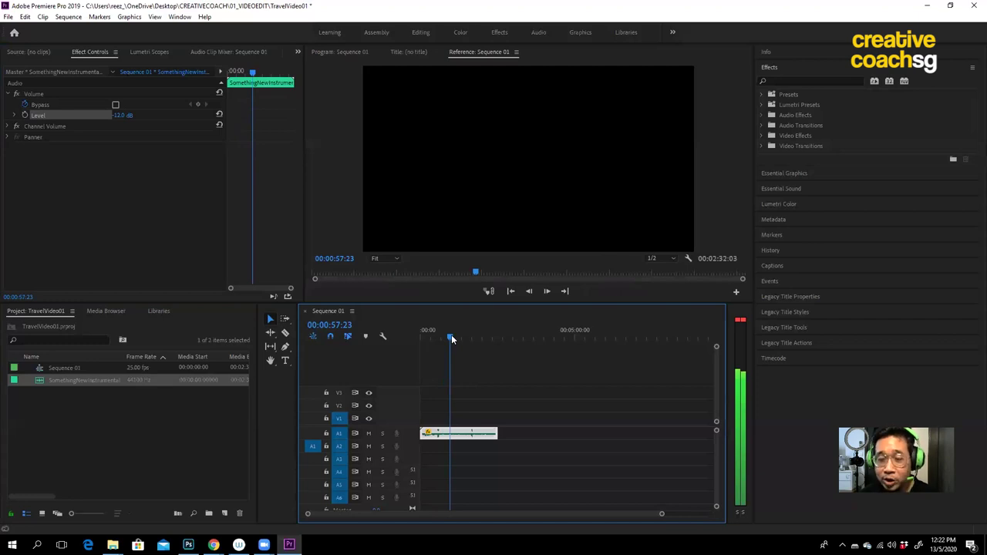
{"action": "left_click_drag", "start_coordinate": [452, 339], "coordinate": [422, 338]}
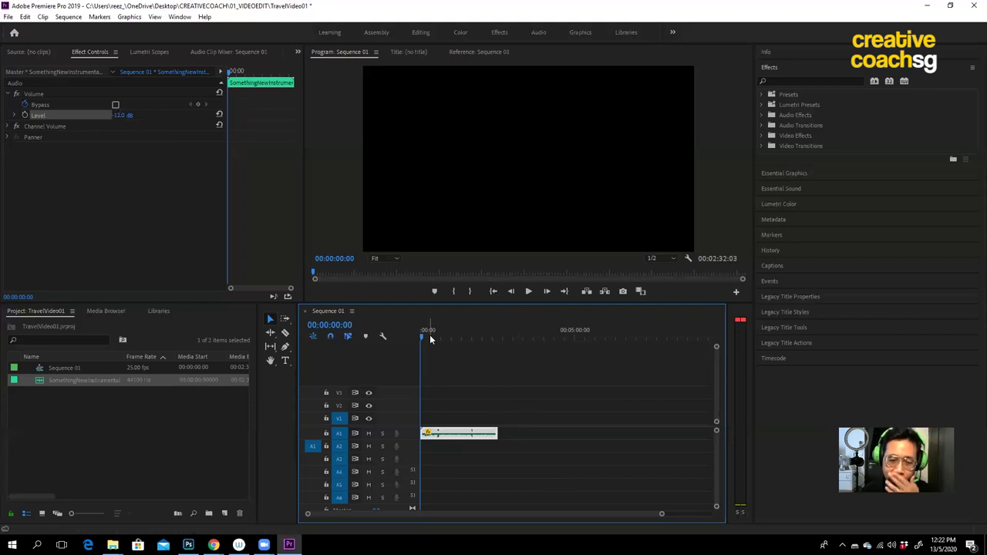
Step: Import every video clip from 01_VIDEOEDIT\FOOTAGES into the project bin
{"action": "double_click", "coordinate": [192, 400]}
{"action": "key", "text": "Escape"}
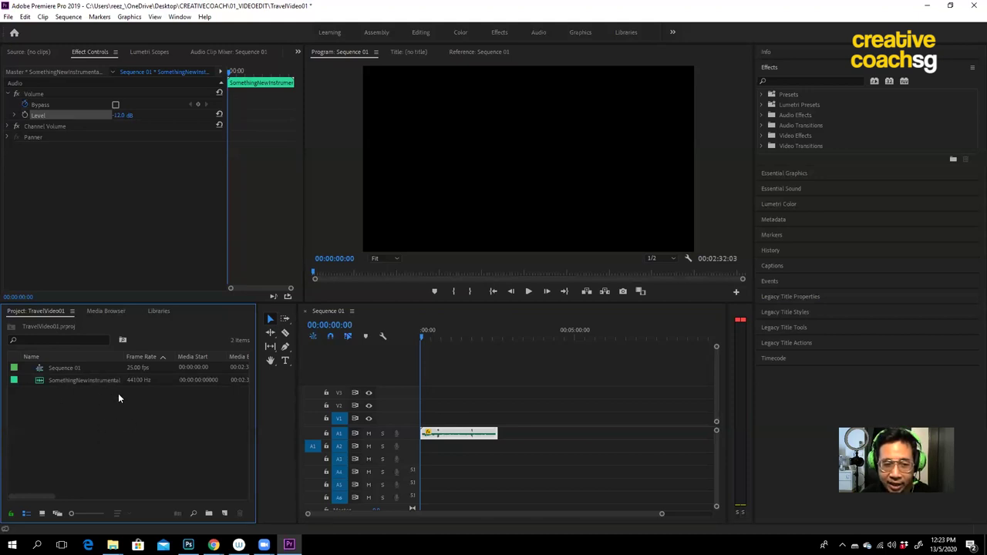
{"action": "double_click", "coordinate": [117, 408]}
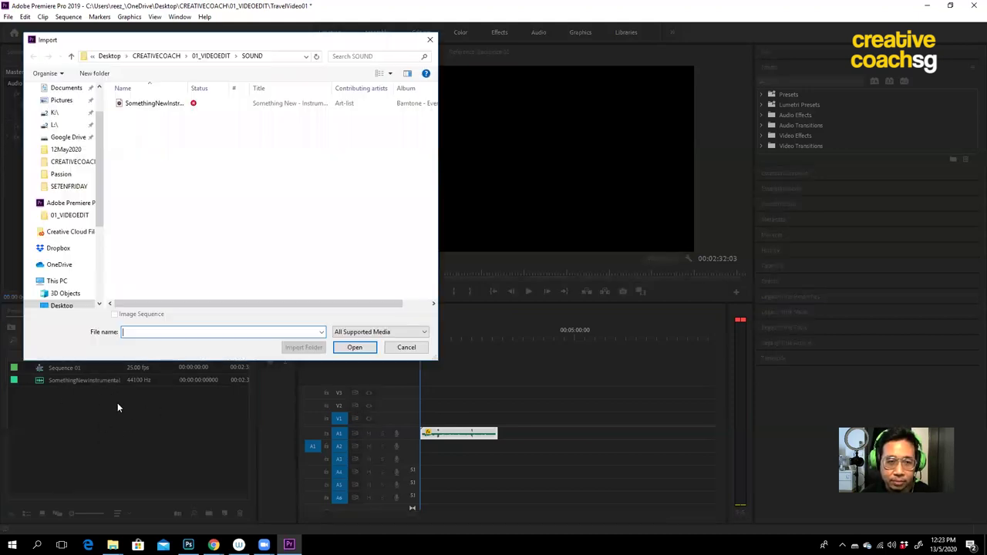
{"action": "left_click", "coordinate": [213, 57]}
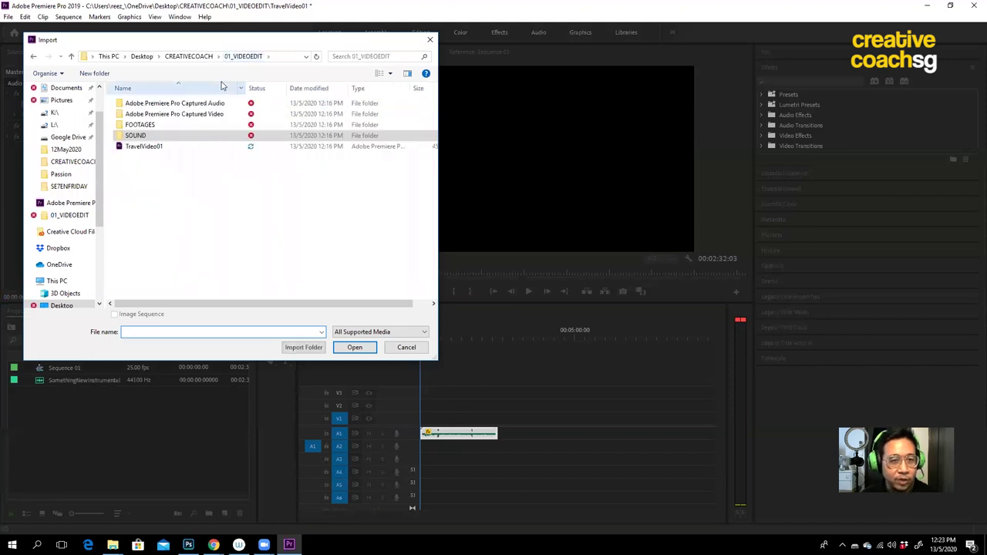
{"action": "double_click", "coordinate": [171, 126]}
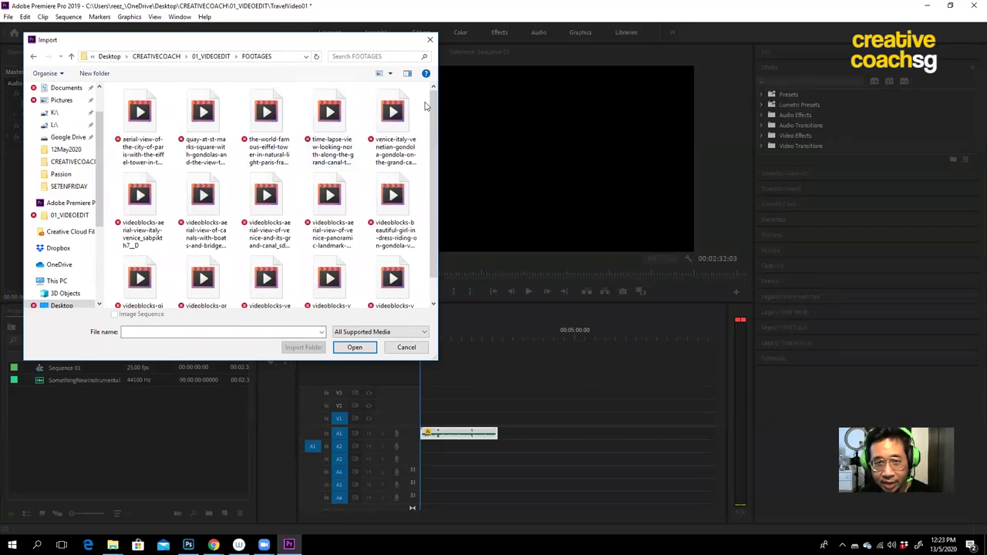
{"action": "left_click_drag", "start_coordinate": [426, 105], "coordinate": [419, 135]}
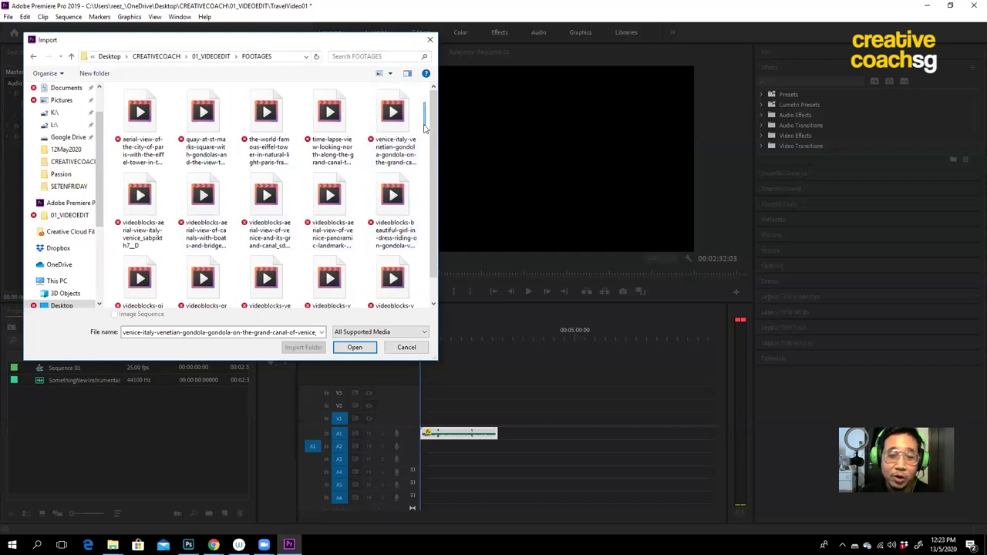
{"action": "left_click_drag", "start_coordinate": [426, 101], "coordinate": [108, 349]}
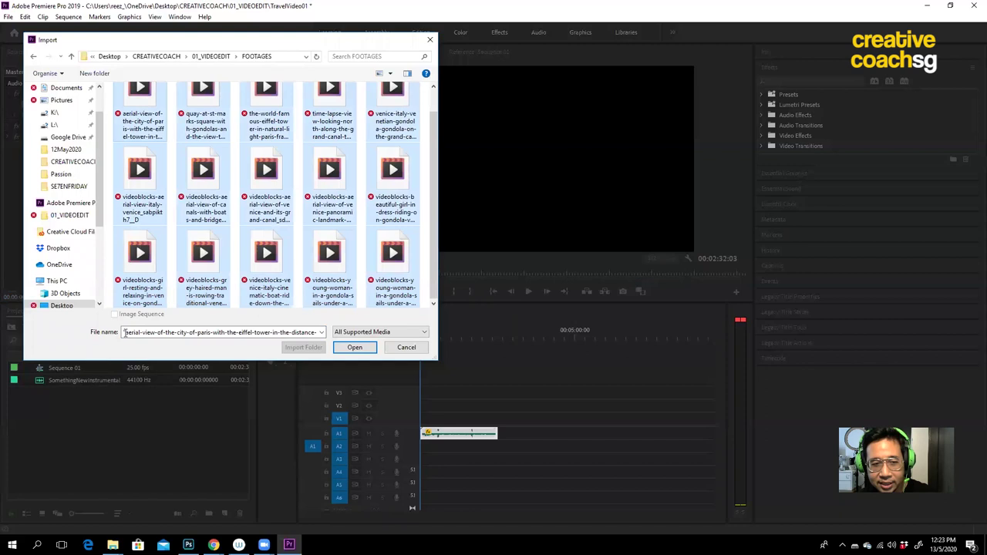
{"action": "left_click", "coordinate": [353, 348]}
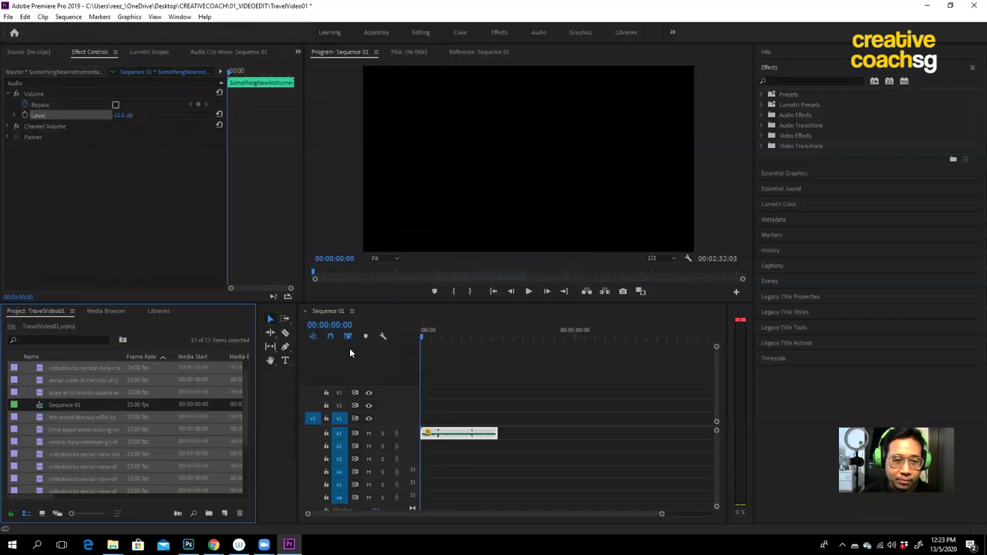
{"action": "left_click", "coordinate": [109, 432]}
{"action": "left_click", "coordinate": [88, 370]}
{"action": "scroll", "coordinate": [94, 396], "scroll_direction": "down", "scroll_amount": 1}
{"action": "scroll", "coordinate": [93, 396], "scroll_direction": "up", "scroll_amount": 1}
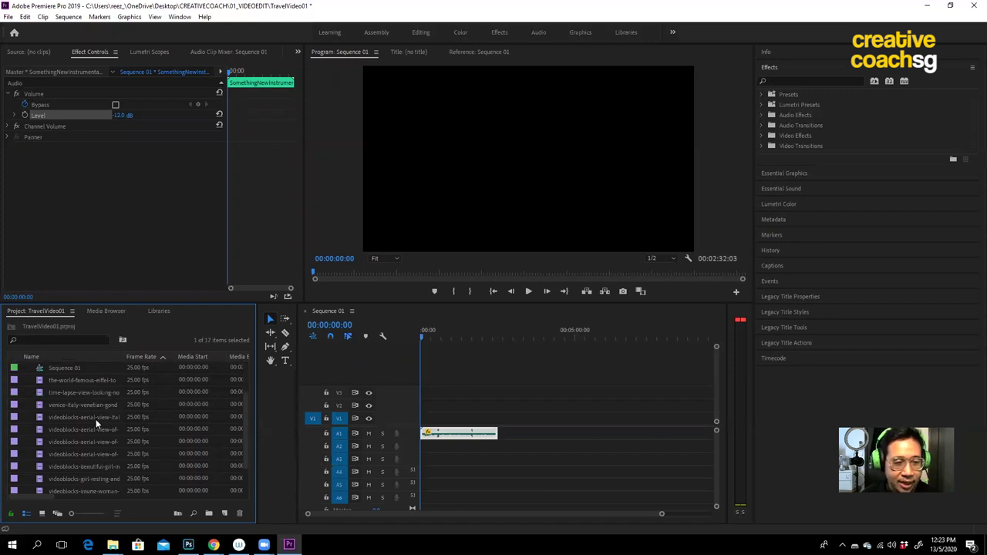
{"action": "scroll", "coordinate": [96, 419], "scroll_direction": "up", "scroll_amount": 1}
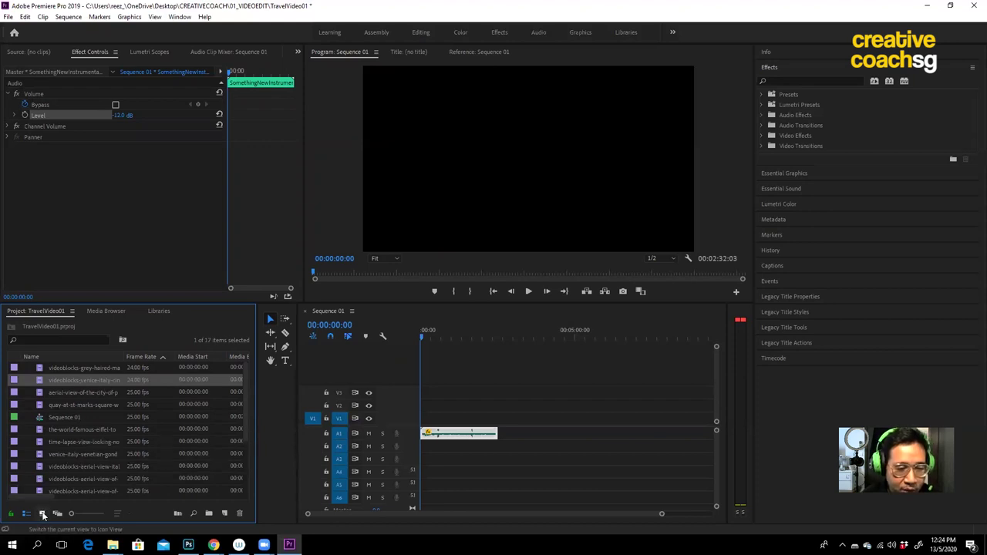
Step: Switch the Project panel to Icon View and scroll through the clip thumbnails
{"action": "left_click", "coordinate": [42, 514]}
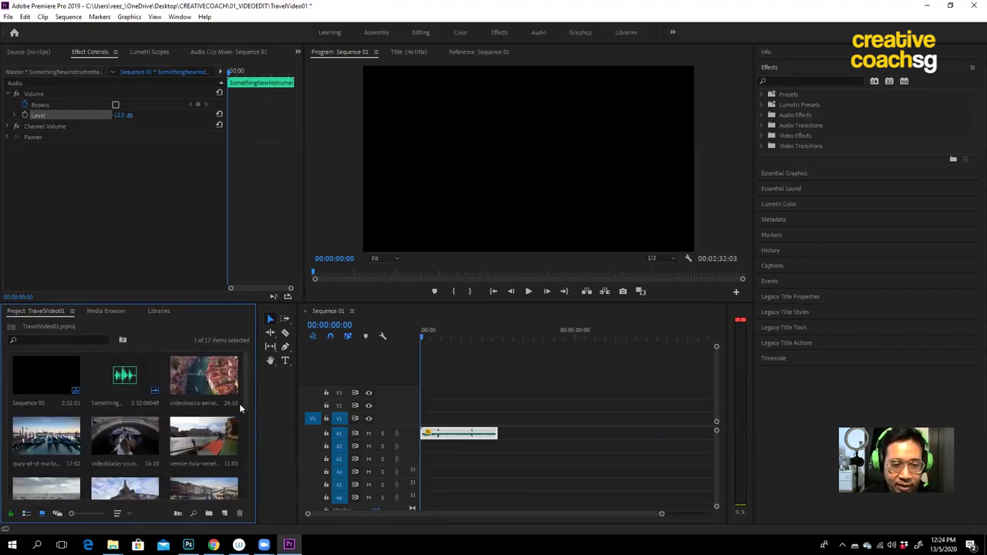
{"action": "left_click_drag", "start_coordinate": [243, 389], "coordinate": [250, 364]}
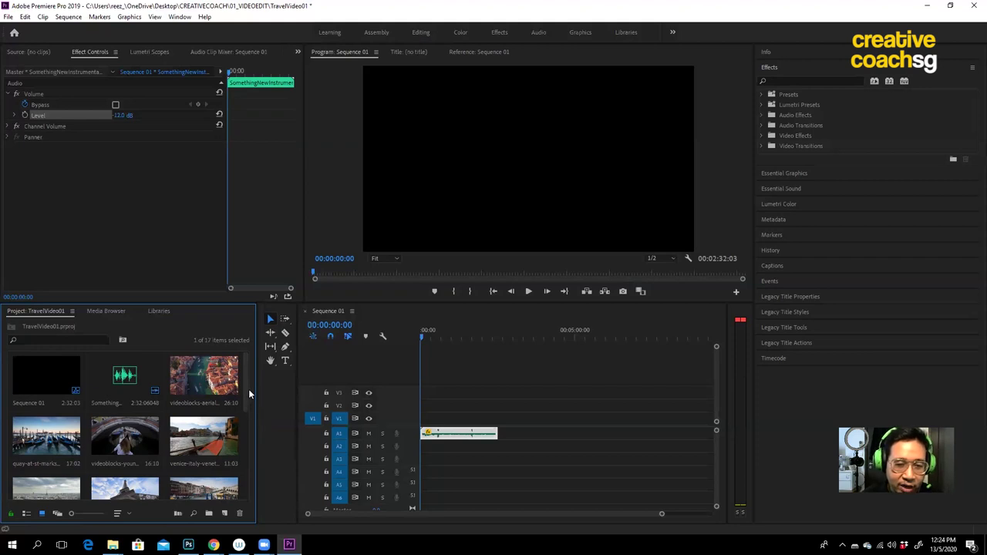
{"action": "left_click_drag", "start_coordinate": [249, 394], "coordinate": [250, 422]}
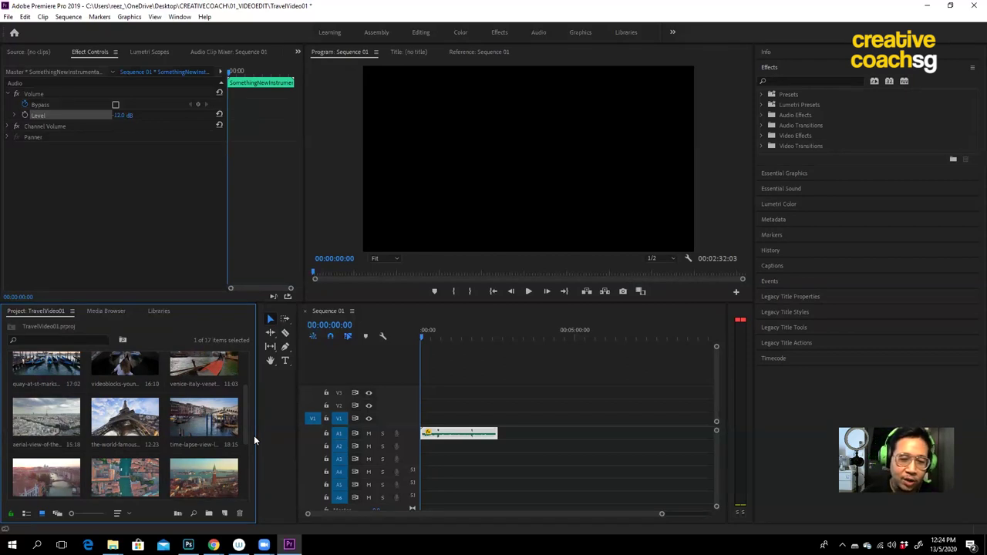
{"action": "left_click_drag", "start_coordinate": [246, 428], "coordinate": [248, 458]}
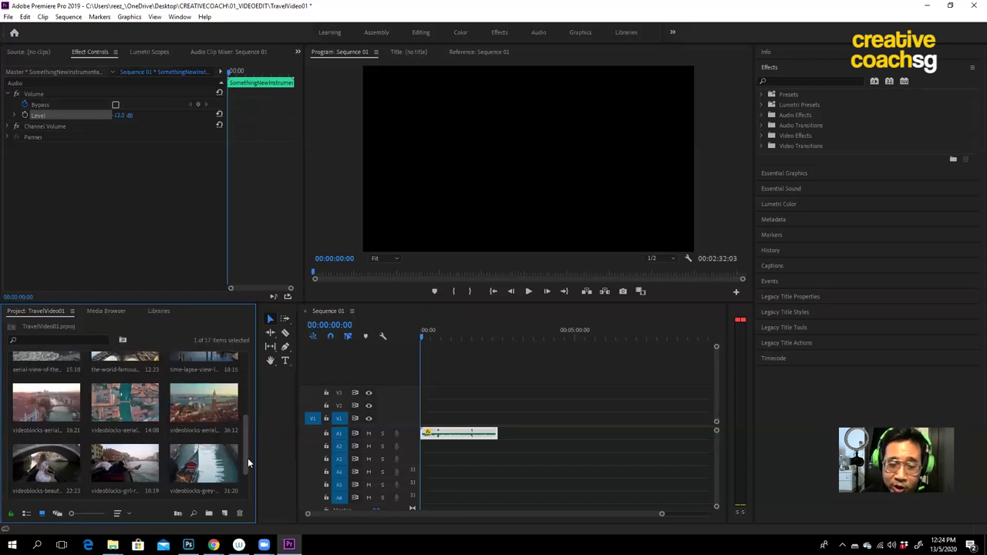
{"action": "mouse_move", "coordinate": [247, 458]}
{"action": "left_mouse_down"}
{"action": "mouse_move", "coordinate": [248, 474]}
{"action": "mouse_move", "coordinate": [244, 406]}
{"action": "mouse_move", "coordinate": [244, 440]}
{"action": "left_mouse_up"}
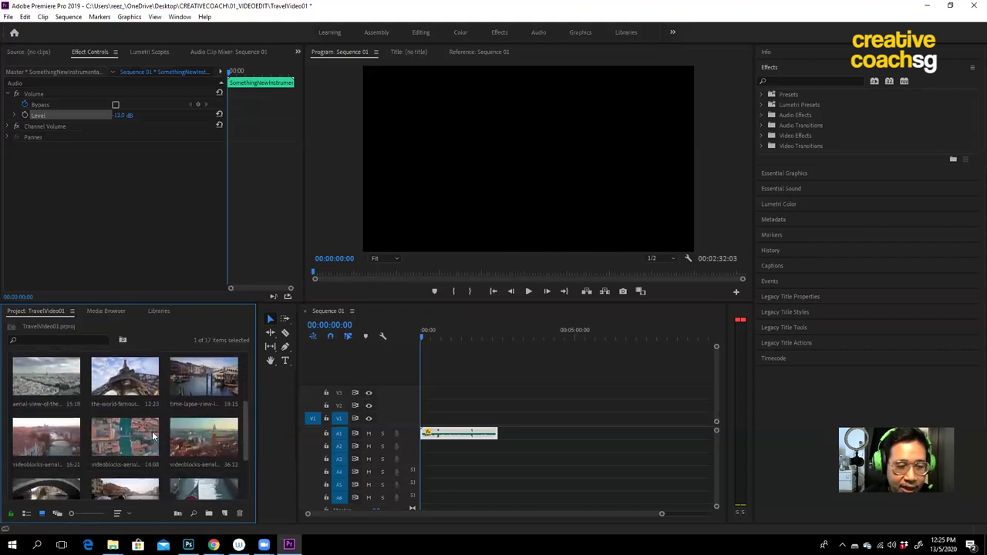
Step: Load the 16:21 aerial Venice clip in the Source Monitor and scrub to a start frame near 00:00:04:19
{"action": "double_click", "coordinate": [57, 443]}
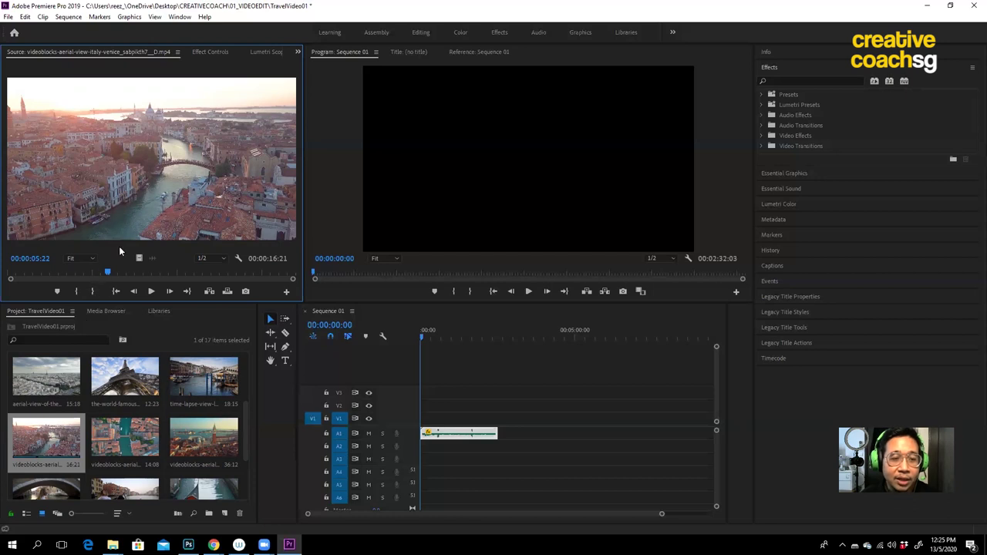
{"action": "left_click_drag", "start_coordinate": [102, 270], "coordinate": [210, 273]}
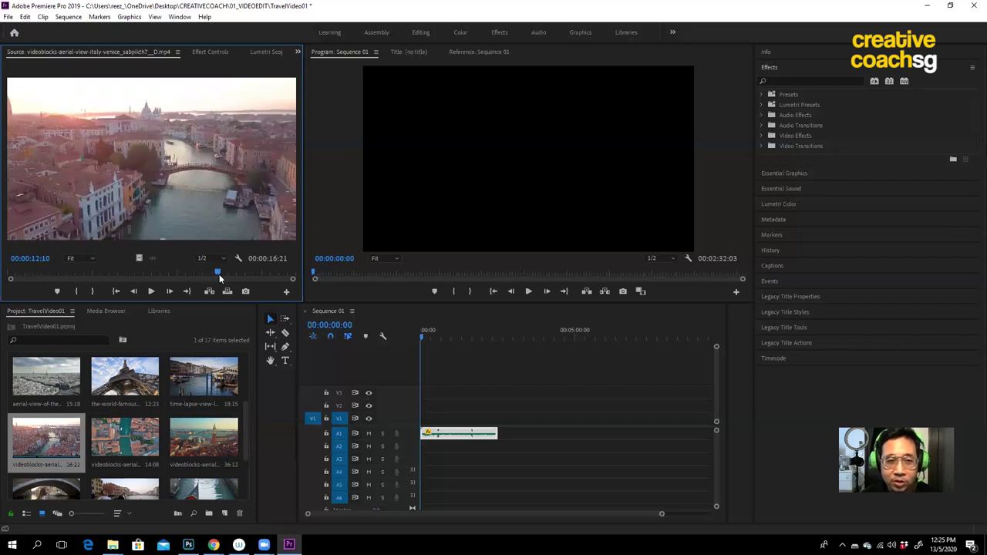
{"action": "left_click", "coordinate": [70, 273]}
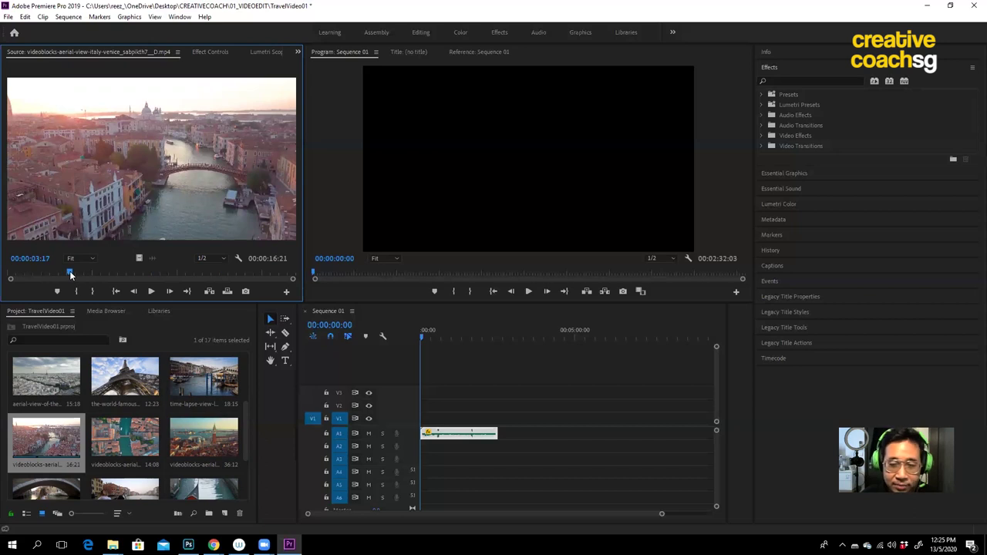
{"action": "left_click_drag", "start_coordinate": [69, 273], "coordinate": [182, 276]}
{"action": "left_click_drag", "start_coordinate": [207, 279], "coordinate": [85, 276]}
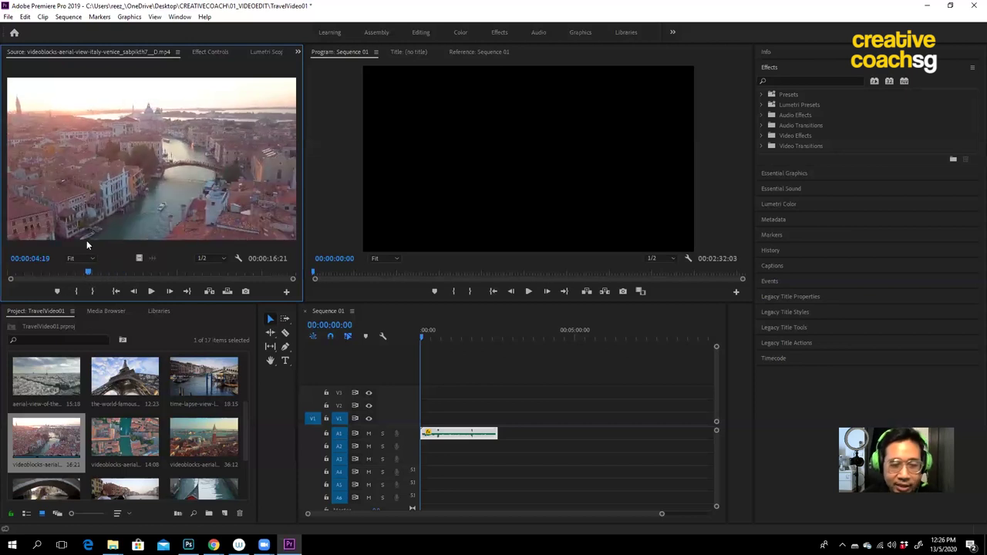
Step: Mark In at 00:00:04:19 and Out at 00:00:08:15 on the aerial clip, then drag it toward V1
{"action": "left_click", "coordinate": [78, 292]}
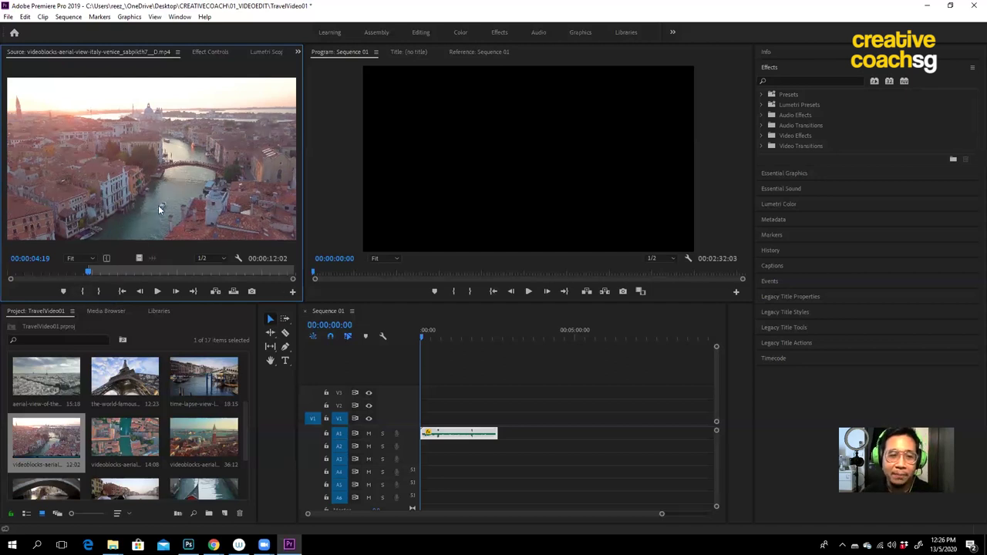
{"action": "left_click_drag", "start_coordinate": [90, 273], "coordinate": [156, 273]}
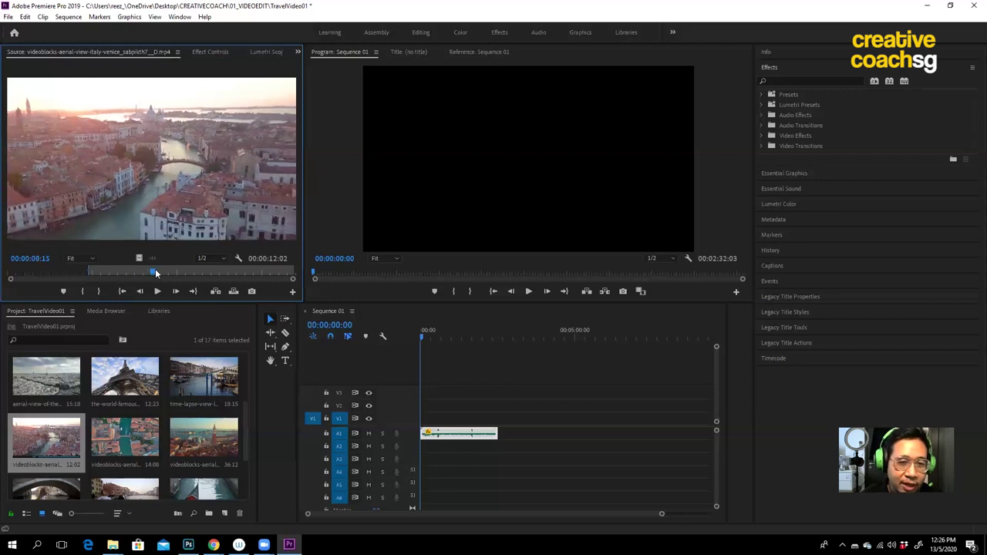
{"action": "left_click", "coordinate": [100, 291]}
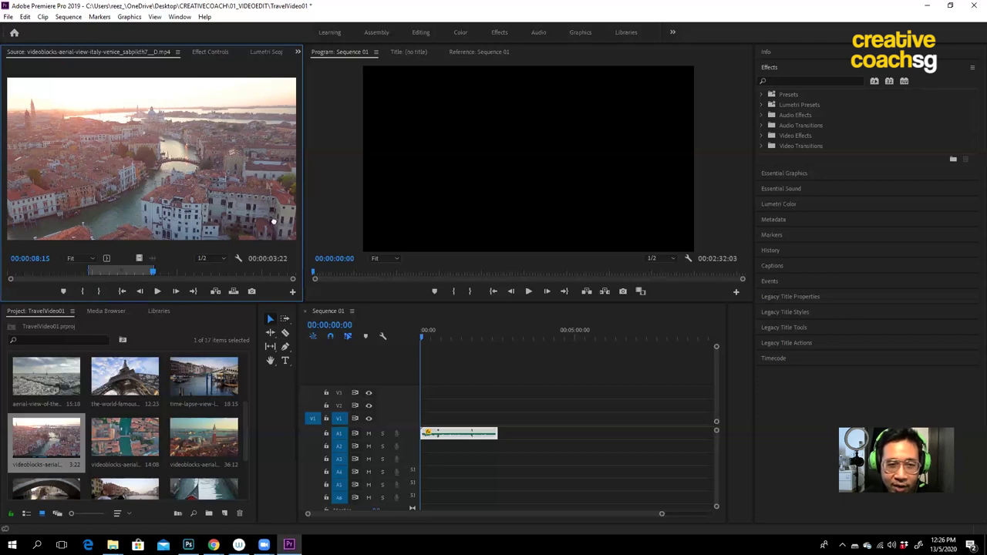
{"action": "left_click_drag", "start_coordinate": [412, 338], "coordinate": [429, 417]}
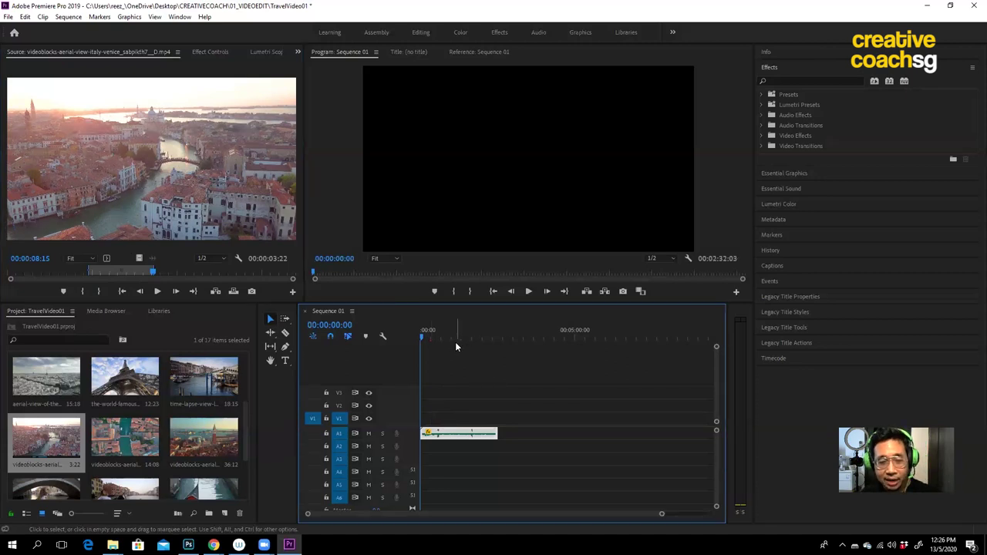
Step: Drop the trimmed Venice clip into the sequence and align the music to the start of A1
{"action": "left_click", "coordinate": [104, 171]}
{"action": "left_click_drag", "start_coordinate": [104, 169], "coordinate": [448, 389]}
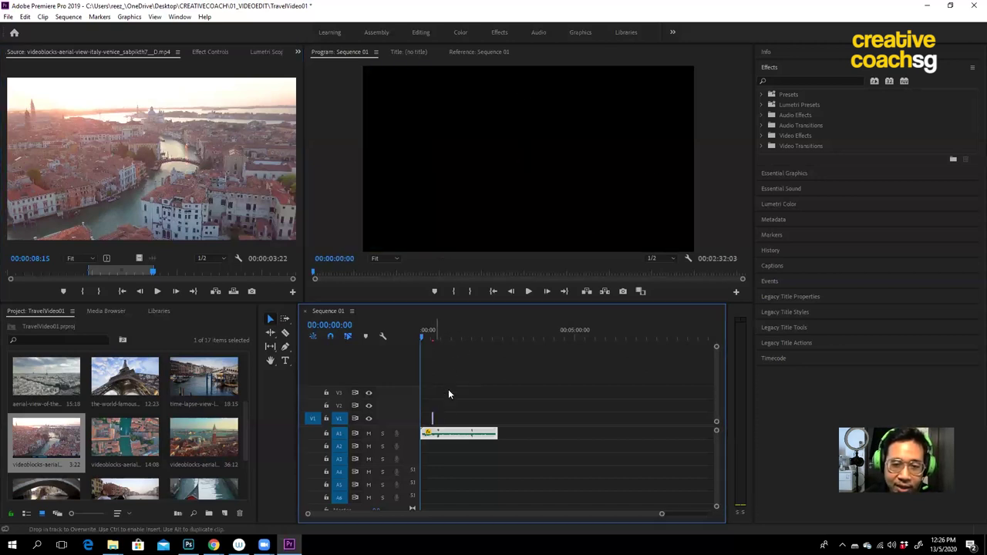
{"action": "mouse_move", "coordinate": [430, 430]}
{"action": "left_mouse_down"}
{"action": "mouse_move", "coordinate": [432, 414]}
{"action": "mouse_move", "coordinate": [427, 426]}
{"action": "left_mouse_up"}
{"action": "left_click", "coordinate": [422, 337]}
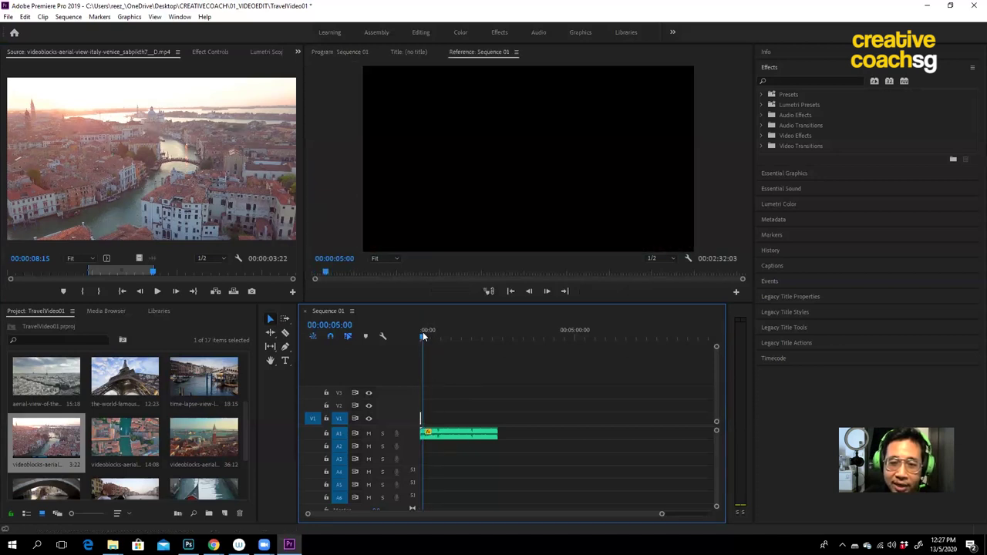
Step: Play the sequence's opening seconds from the start, then return the playhead to 0
{"action": "left_click", "coordinate": [415, 331]}
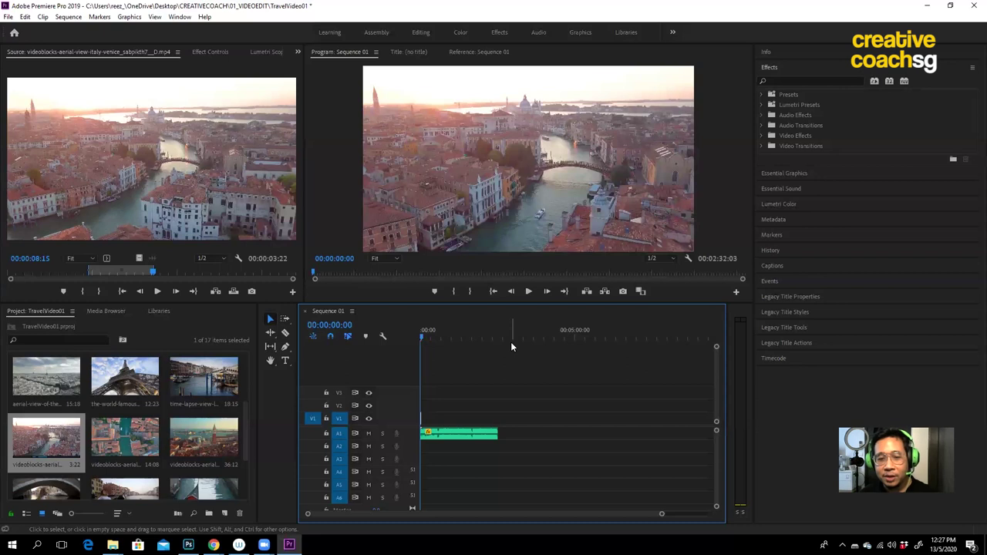
{"action": "key", "text": "space"}
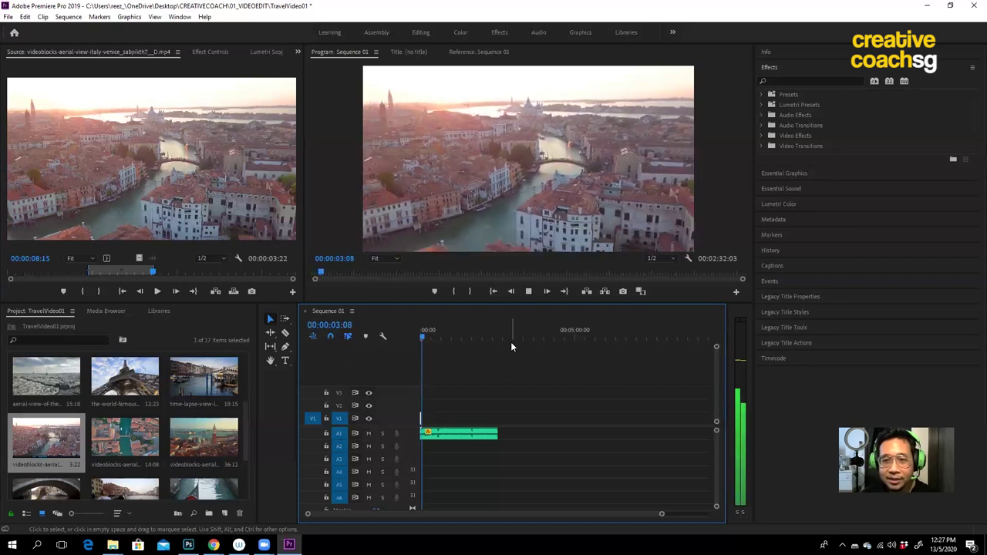
{"action": "key", "text": "space"}
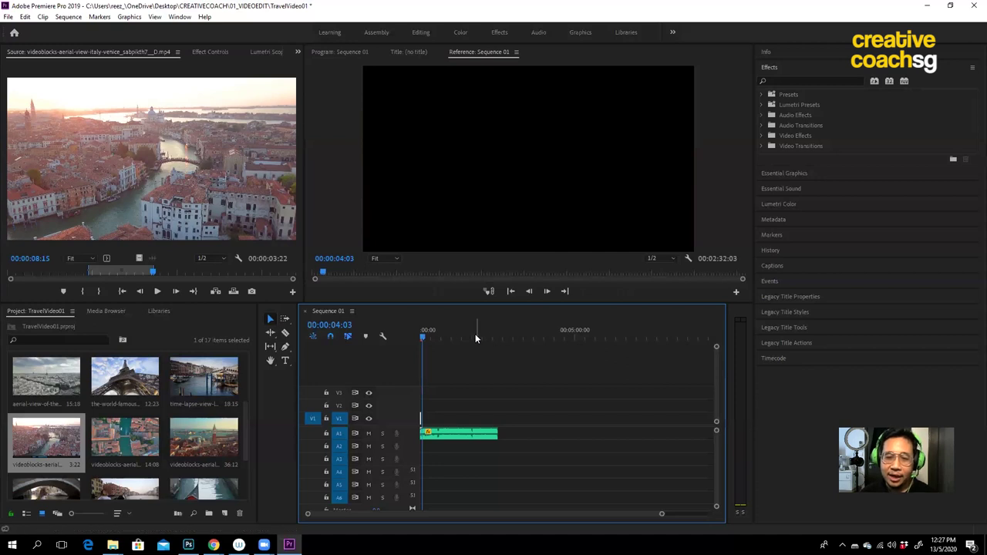
{"action": "left_click", "coordinate": [420, 337]}
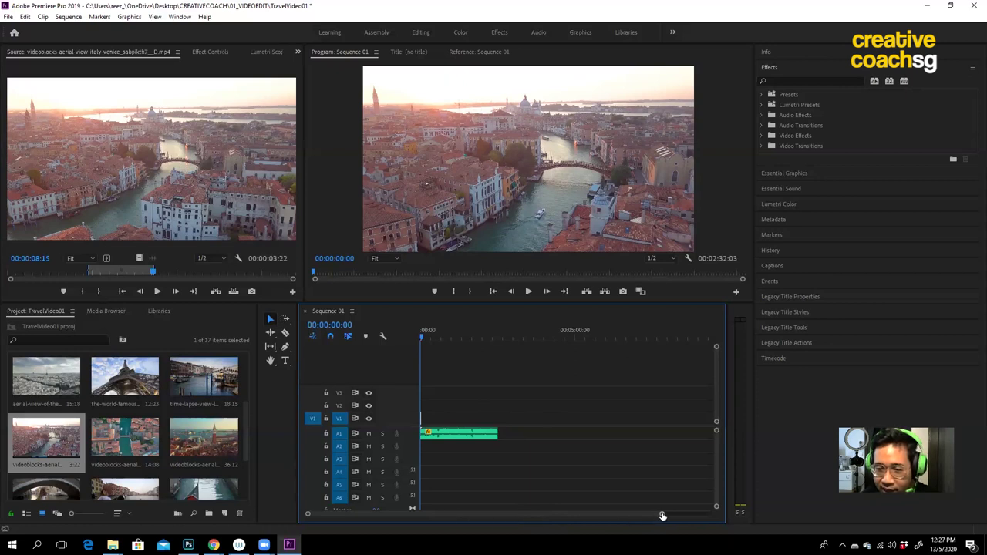
Step: Zoom the timeline to show the full A1 music and the 3:22 V1 clip, scrubbing near the start
{"action": "left_click_drag", "start_coordinate": [662, 516], "coordinate": [562, 520]}
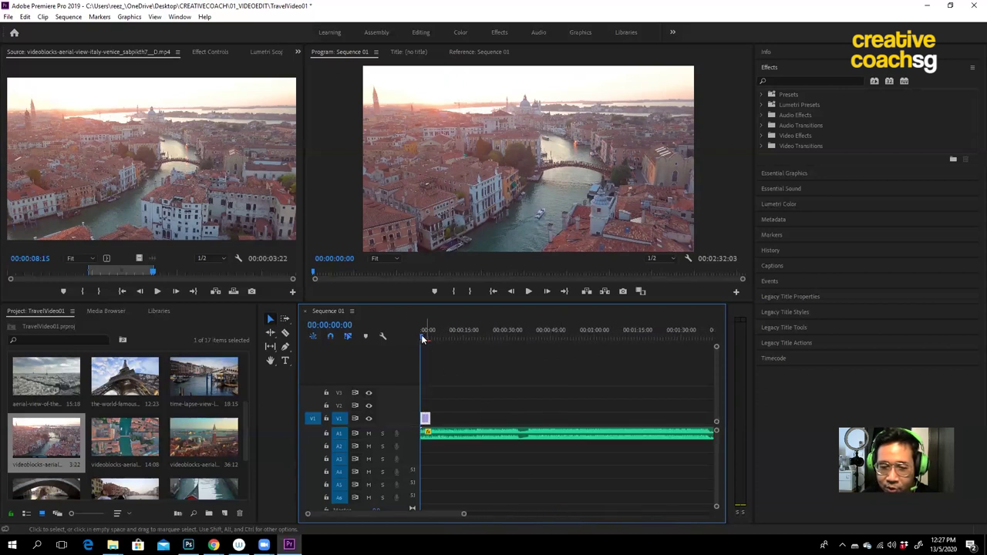
{"action": "mouse_move", "coordinate": [422, 333]}
{"action": "left_mouse_down"}
{"action": "mouse_move", "coordinate": [435, 340]}
{"action": "mouse_move", "coordinate": [417, 336]}
{"action": "left_mouse_up"}
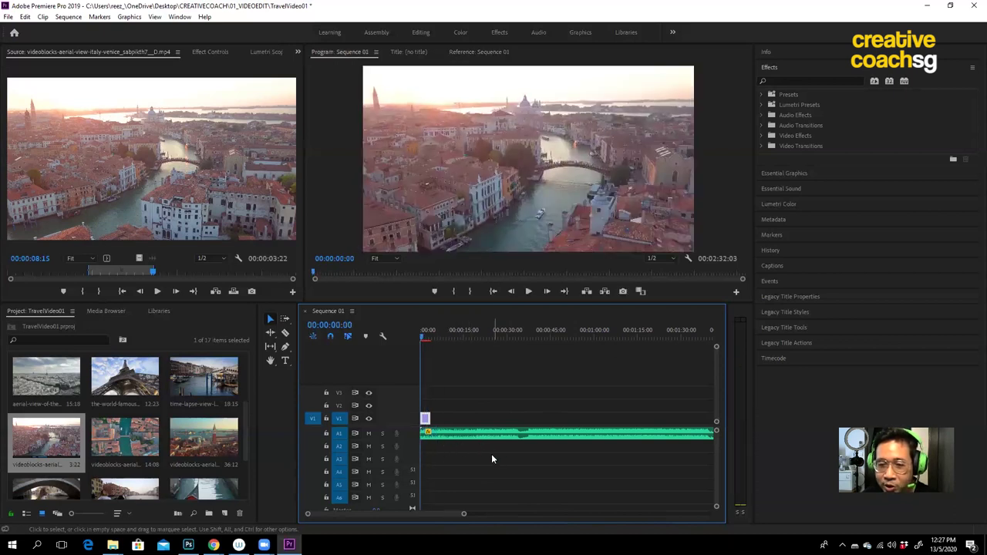
{"action": "left_click_drag", "start_coordinate": [428, 340], "coordinate": [415, 337]}
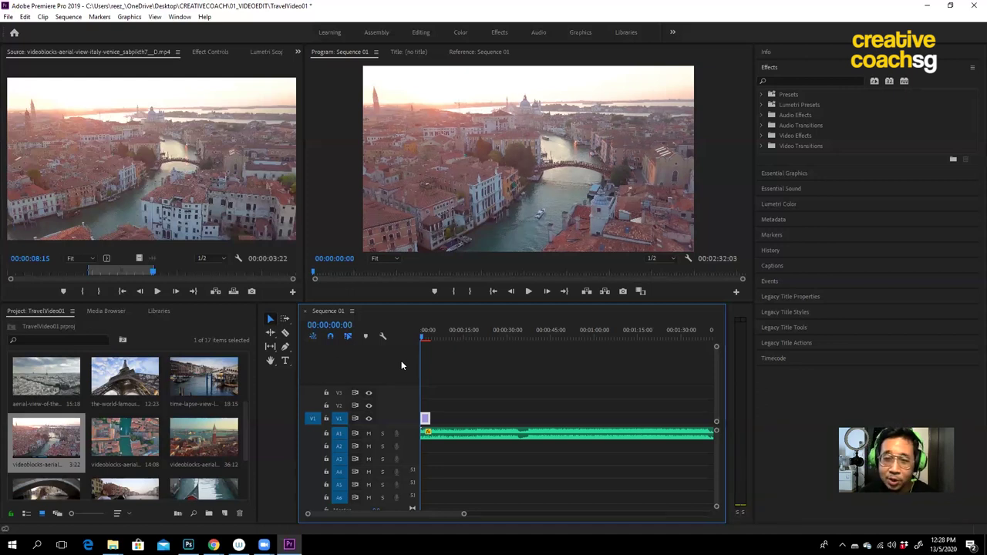
Step: Play Sequence 01 from 0 twice, stopping the second pass at 00:00:08:02
{"action": "key", "text": "space"}
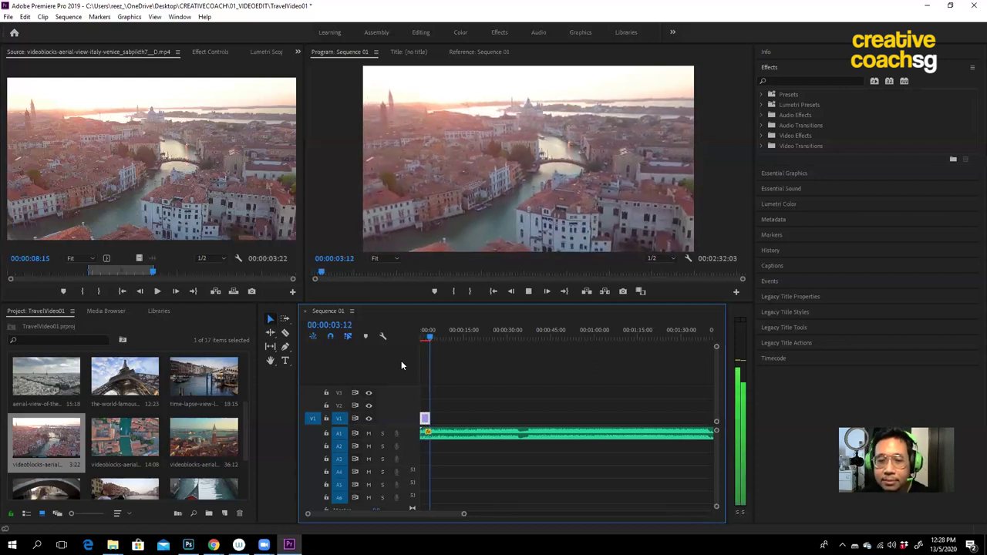
{"action": "key", "text": "shift+4"}
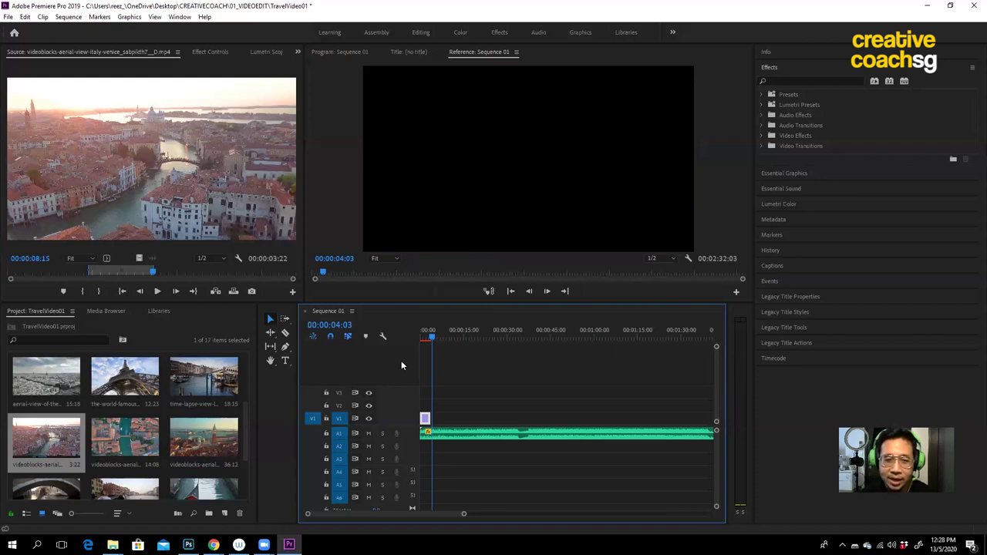
{"action": "left_click_drag", "start_coordinate": [432, 337], "coordinate": [414, 331]}
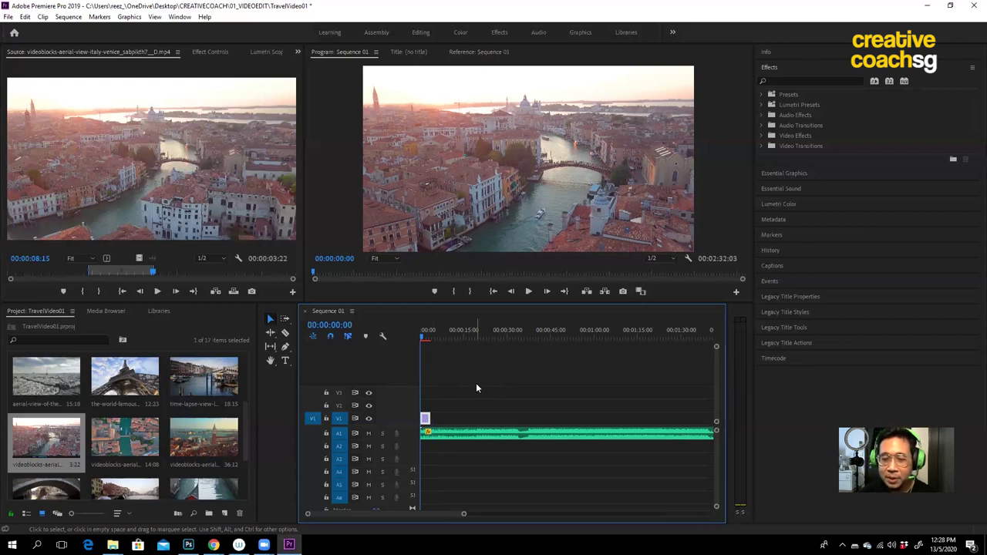
{"action": "key", "text": "space"}
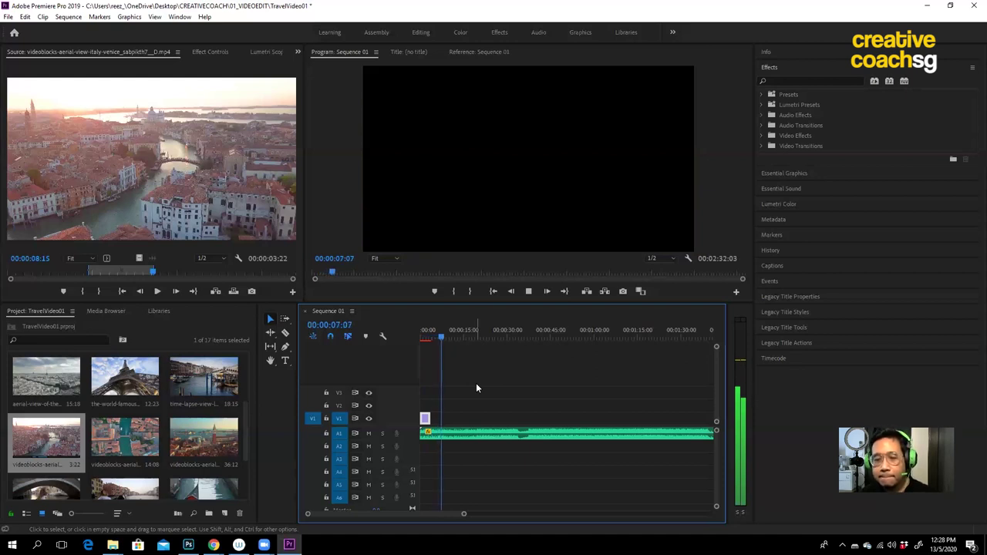
{"action": "key", "text": "space"}
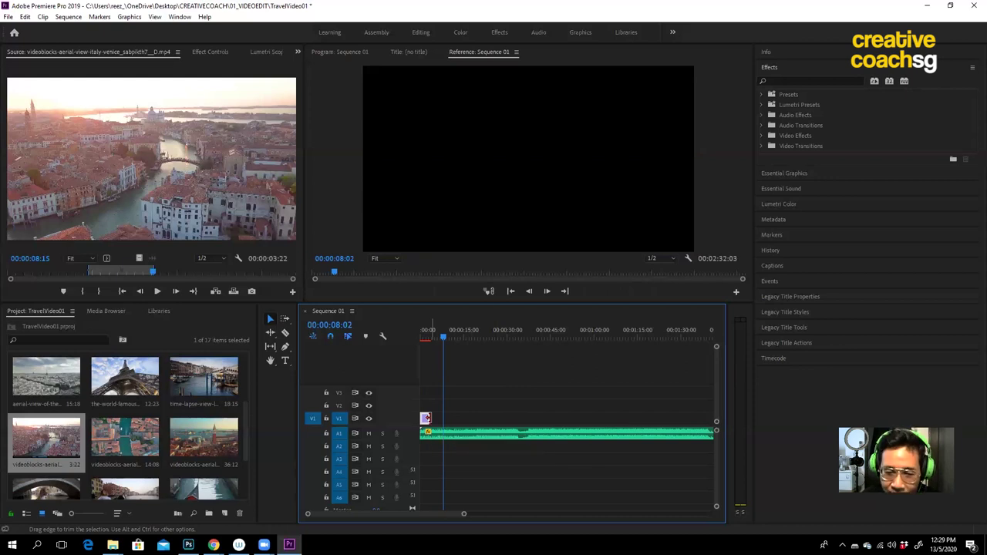
Step: Extend the first V1 clip's end to the playhead at 00:00:08:02, then play and scrub to review
{"action": "left_click_drag", "start_coordinate": [426, 418], "coordinate": [443, 417]}
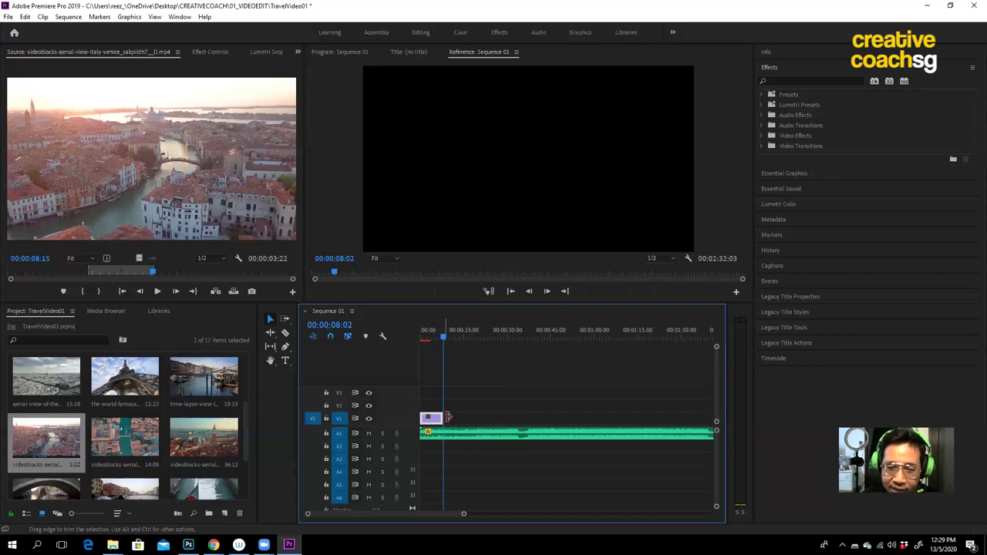
{"action": "left_click_drag", "start_coordinate": [444, 337], "coordinate": [407, 343]}
{"action": "left_click", "coordinate": [590, 375]}
{"action": "key", "text": "space"}
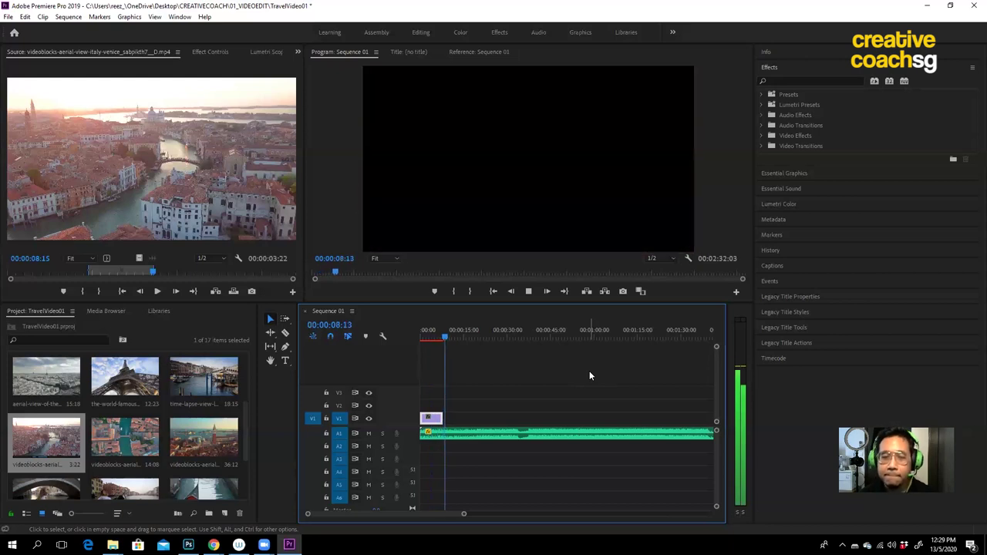
{"action": "left_click", "coordinate": [452, 331]}
{"action": "left_click_drag", "start_coordinate": [453, 336], "coordinate": [438, 343]}
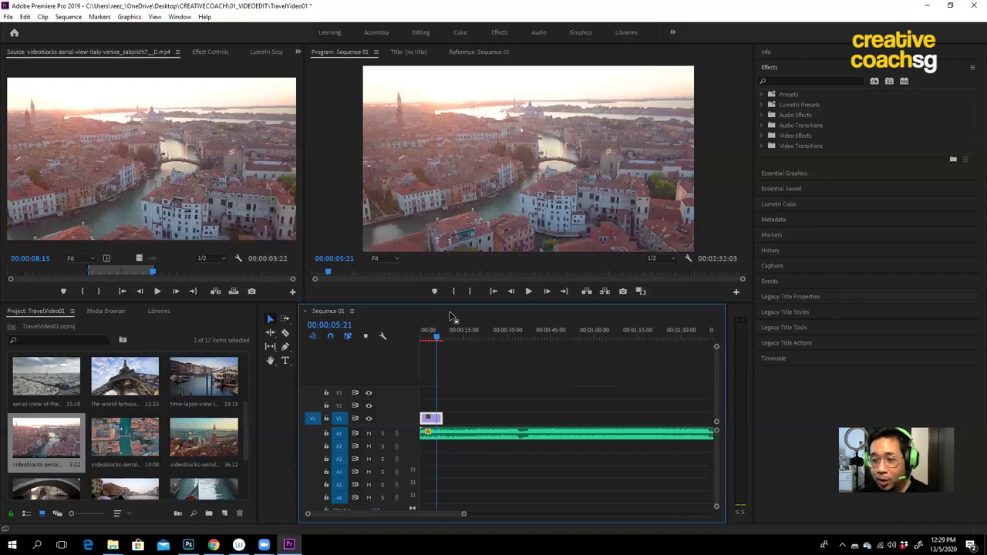
Step: Find the aerial Grand Canal clip in the project media and load it in the Source Monitor
{"action": "left_click", "coordinate": [190, 446]}
{"action": "scroll", "coordinate": [193, 418], "scroll_direction": "down", "scroll_amount": 1}
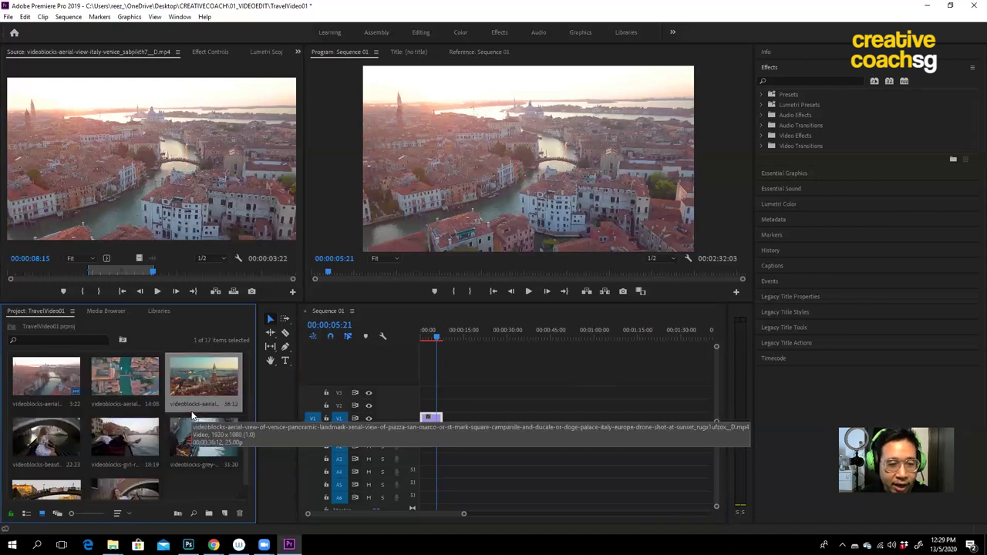
{"action": "scroll", "coordinate": [192, 416], "scroll_direction": "down", "scroll_amount": 3}
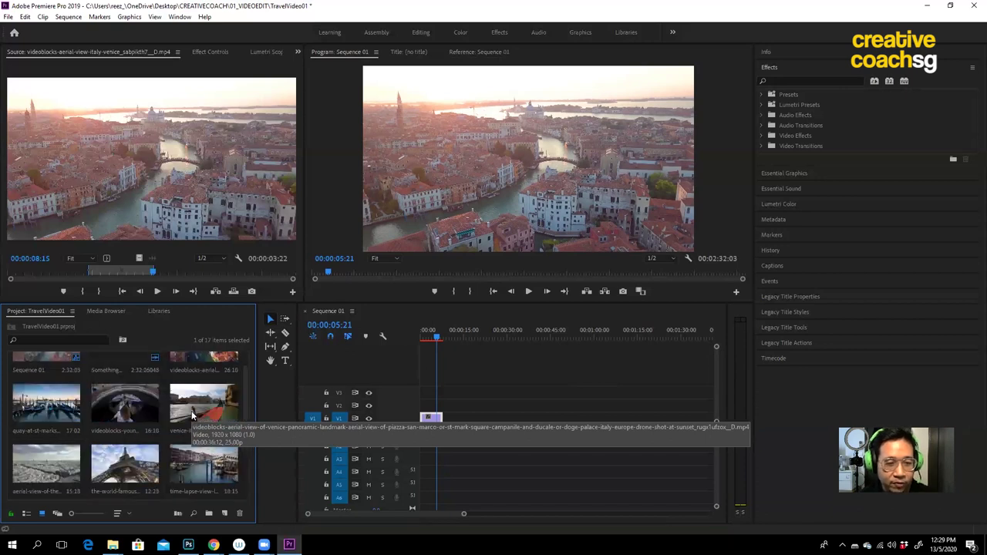
{"action": "scroll", "coordinate": [191, 411], "scroll_direction": "up", "scroll_amount": 1}
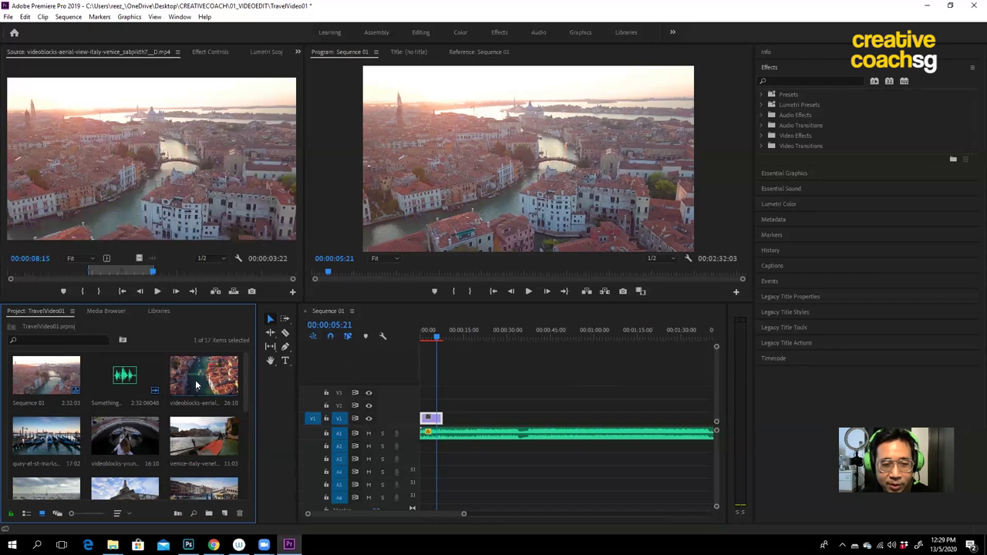
{"action": "double_click", "coordinate": [195, 380]}
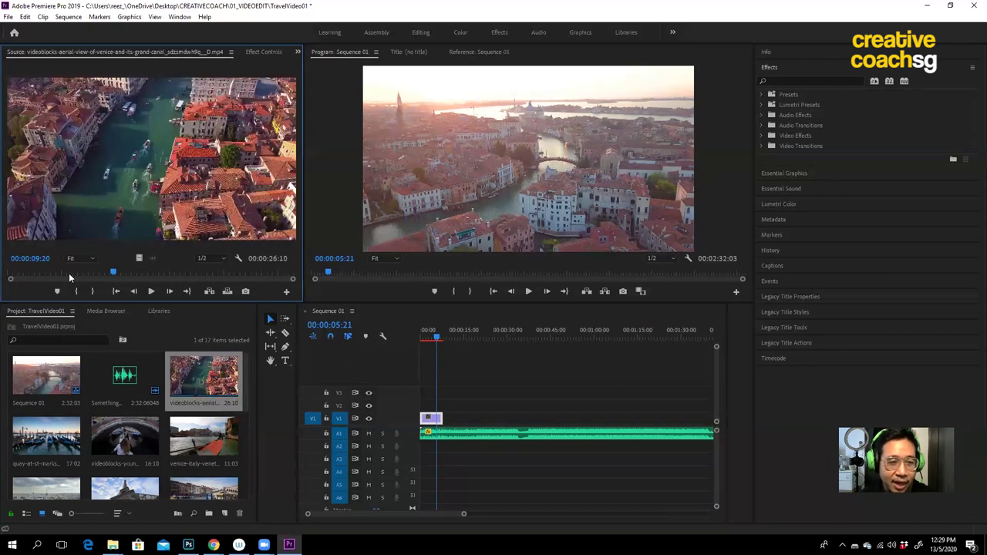
Step: Mark In at 00:00:08:02 and an Out point giving a 00:00:09:00 section
{"action": "left_click_drag", "start_coordinate": [65, 274], "coordinate": [95, 271]}
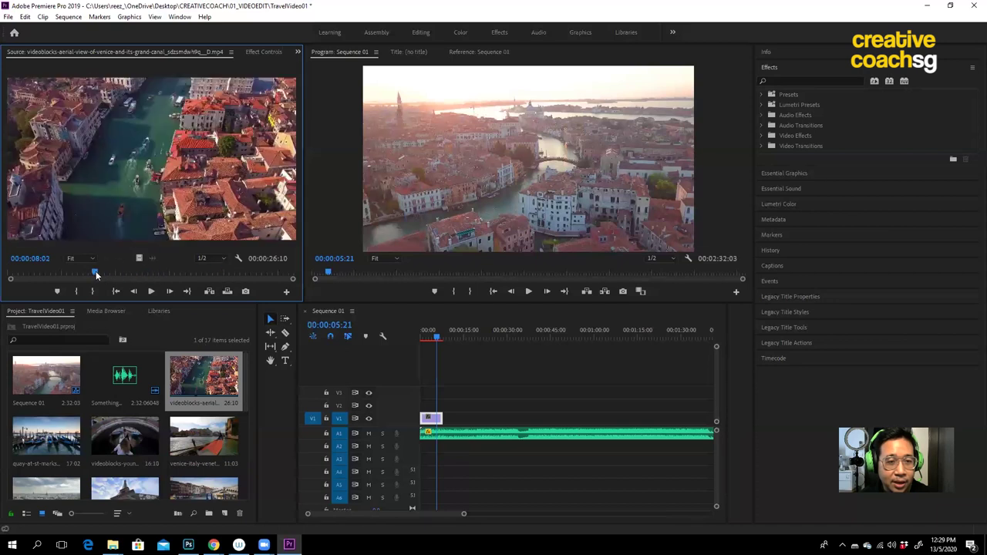
{"action": "left_click", "coordinate": [75, 292]}
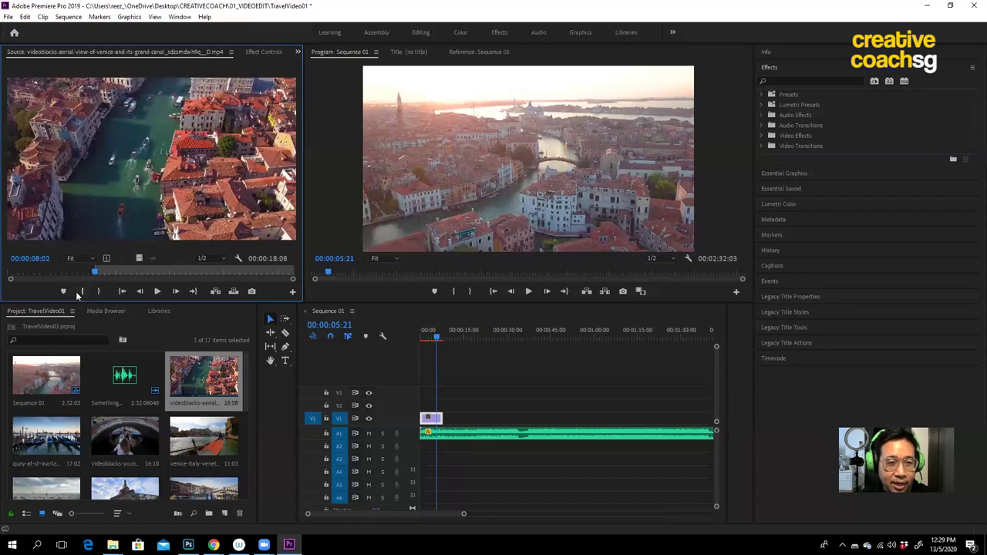
{"action": "left_click_drag", "start_coordinate": [93, 271], "coordinate": [192, 270]}
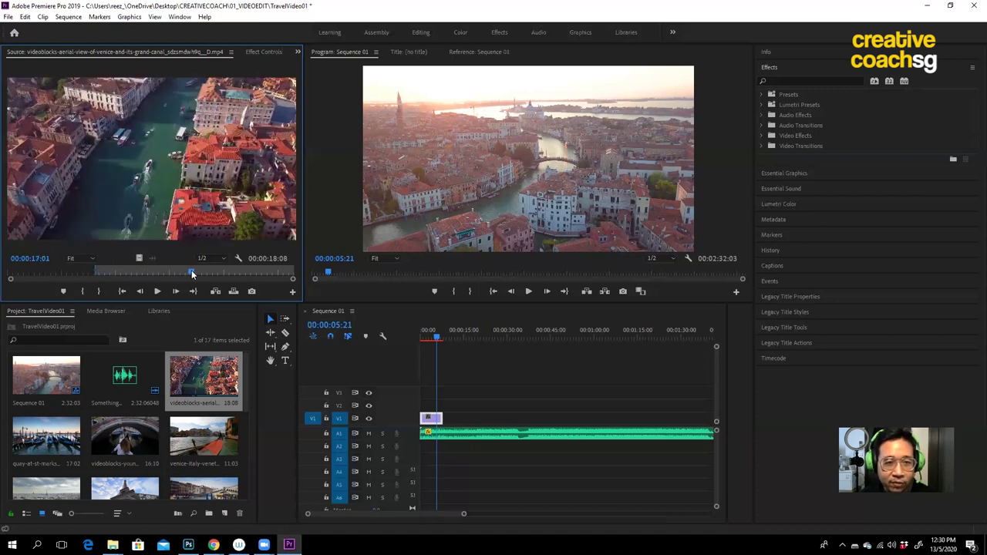
{"action": "left_click", "coordinate": [98, 292]}
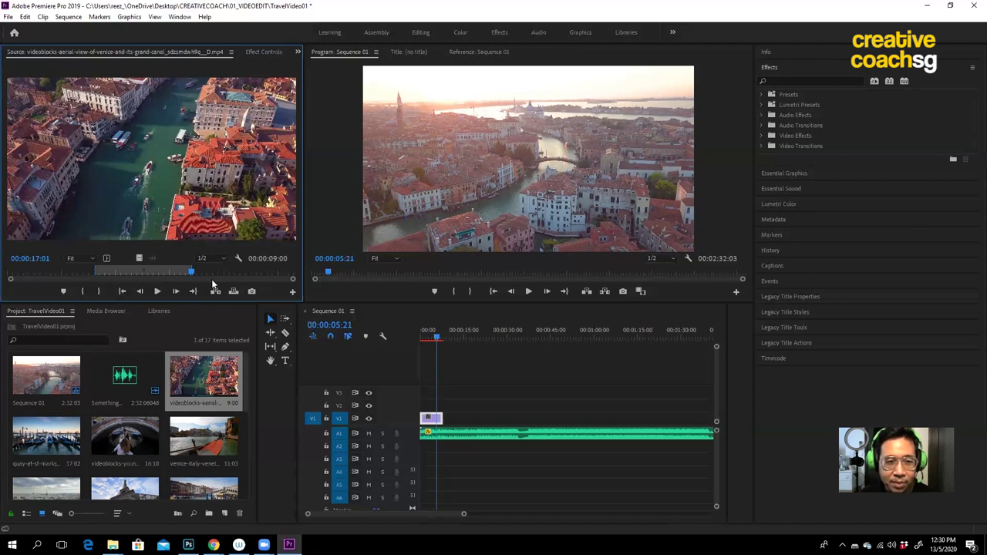
Step: Place the 9-second Grand Canal section after the first V1 clip and trim its end back to 00:00:12:01
{"action": "left_click_drag", "start_coordinate": [171, 183], "coordinate": [435, 362]}
{"action": "left_click", "coordinate": [438, 335]}
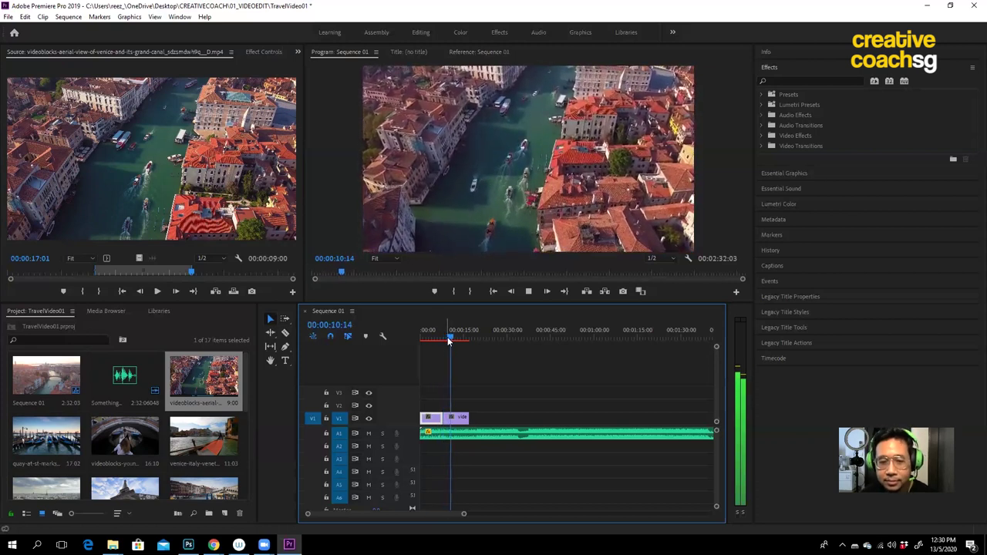
{"action": "key", "text": "space"}
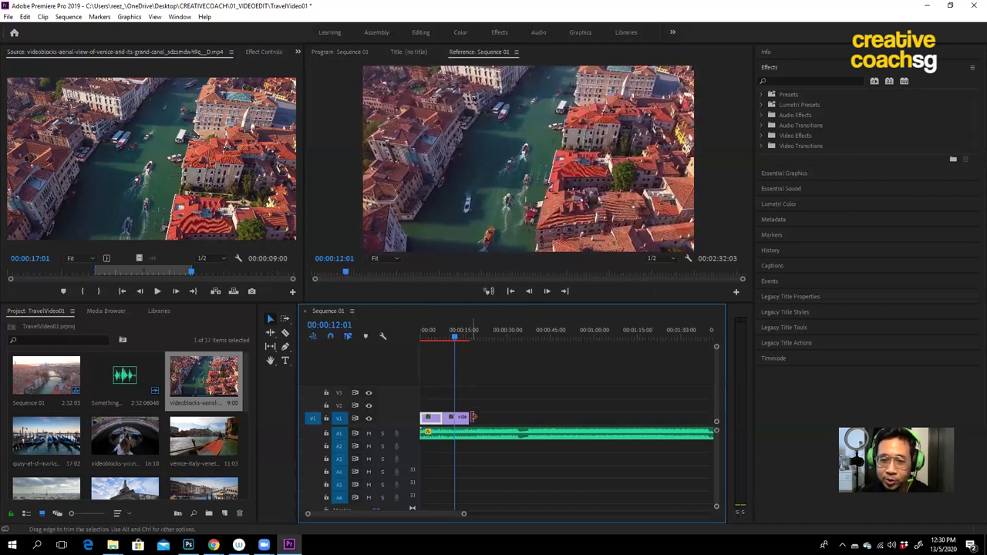
{"action": "left_click_drag", "start_coordinate": [473, 417], "coordinate": [454, 416]}
{"action": "left_click", "coordinate": [450, 331]}
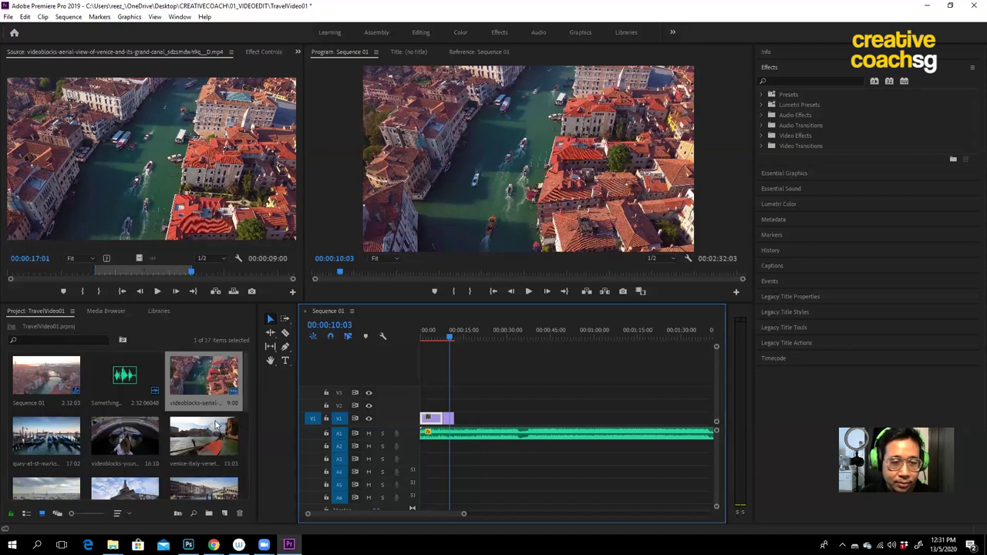
{"action": "scroll", "coordinate": [216, 425], "scroll_direction": "down", "scroll_amount": 3}
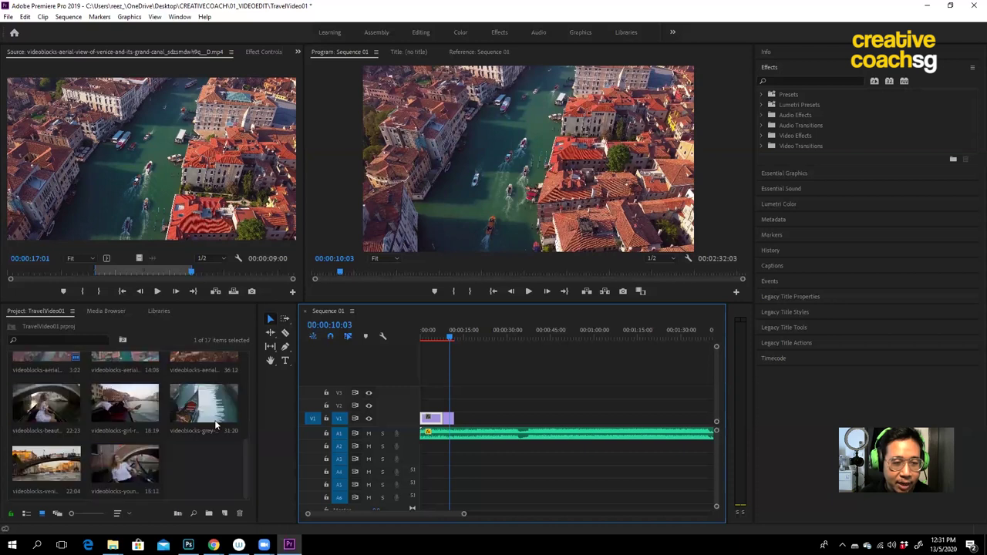
{"action": "scroll", "coordinate": [217, 425], "scroll_direction": "up", "scroll_amount": 3}
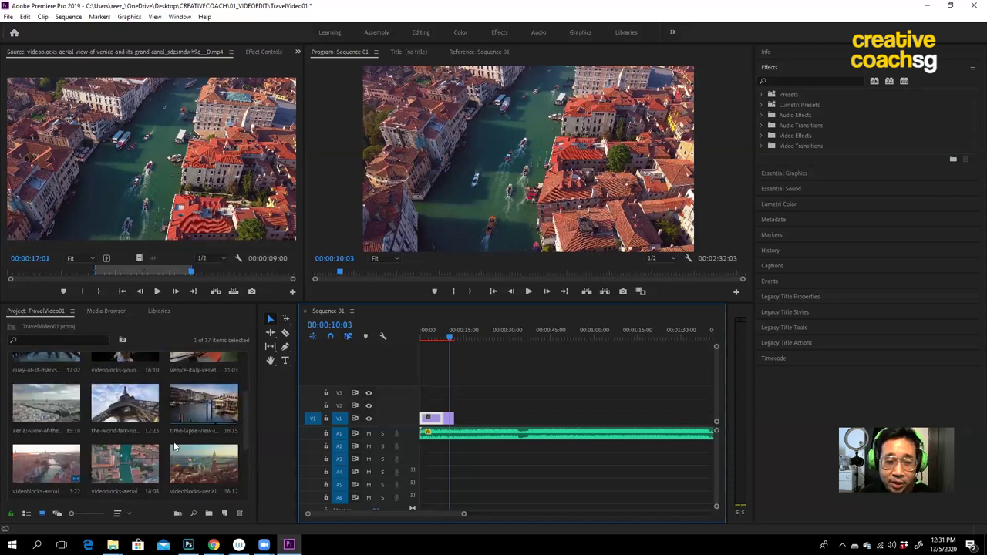
Step: Mark In and Out on the aerial canals-and-bridges clip and drop it onto V1
{"action": "double_click", "coordinate": [124, 464]}
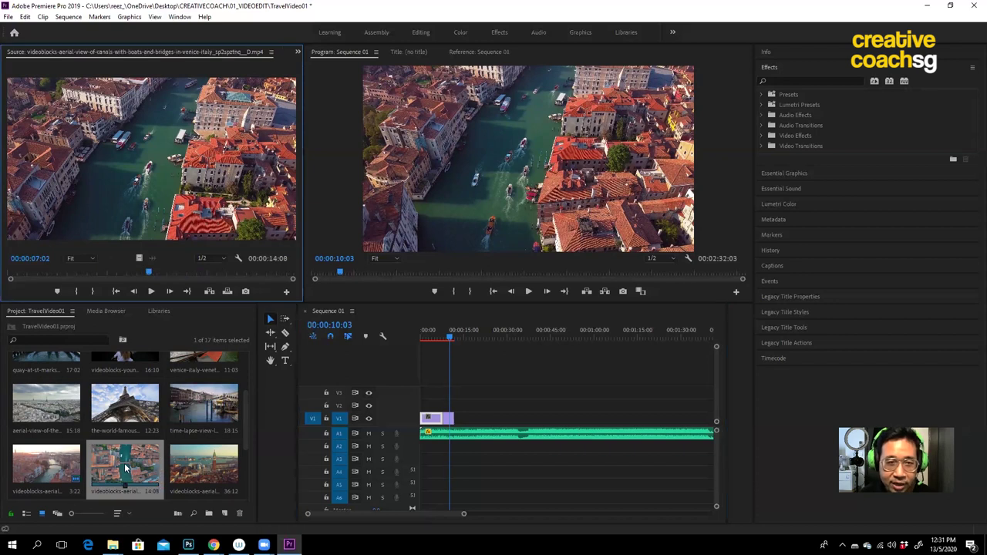
{"action": "left_click", "coordinate": [124, 462]}
{"action": "left_click_drag", "start_coordinate": [59, 275], "coordinate": [210, 274]}
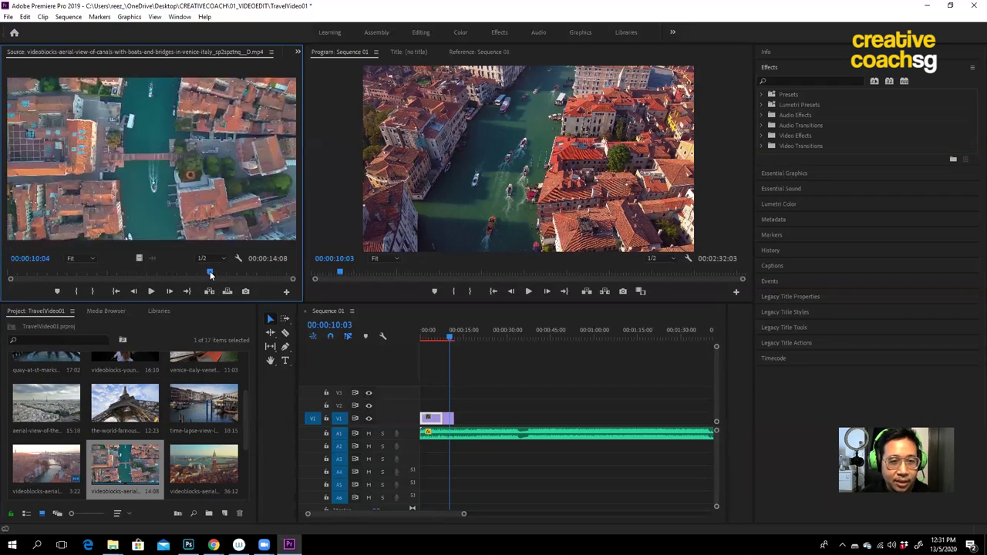
{"action": "left_click", "coordinate": [75, 291]}
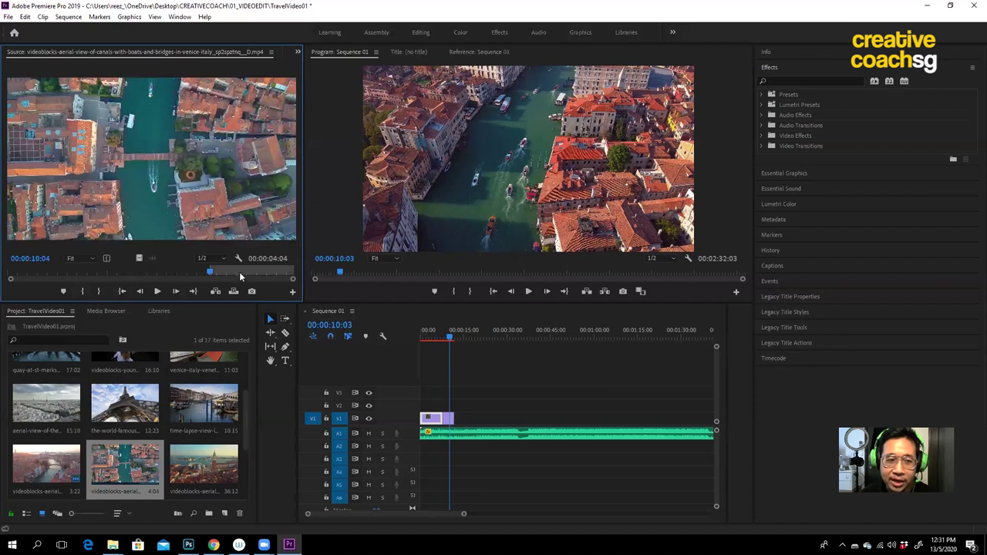
{"action": "left_click", "coordinate": [238, 271]}
{"action": "left_click", "coordinate": [99, 291]}
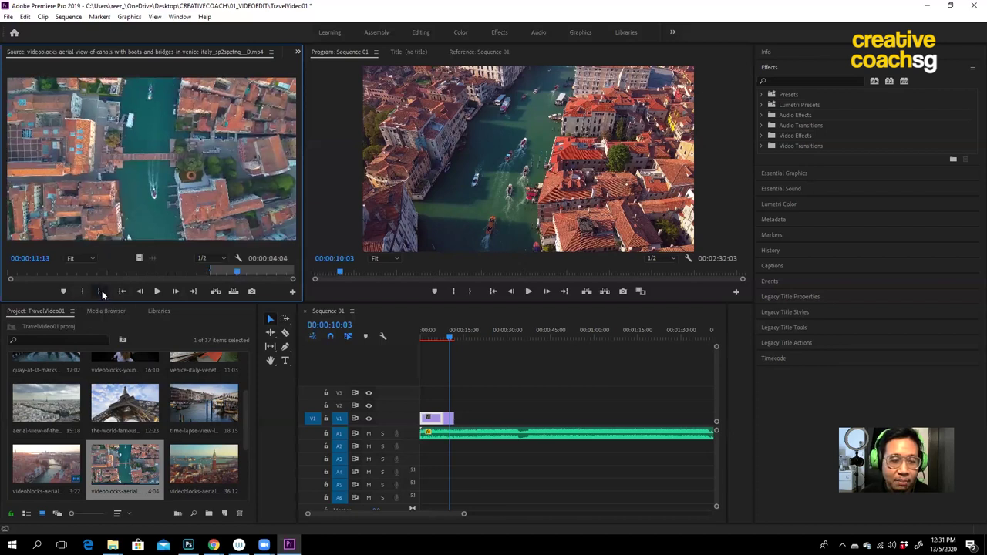
{"action": "left_click_drag", "start_coordinate": [192, 196], "coordinate": [461, 418]}
Step: Play back the new canals clip, lengthening its end twice and reviewing from 11:19
{"action": "key", "text": "space"}
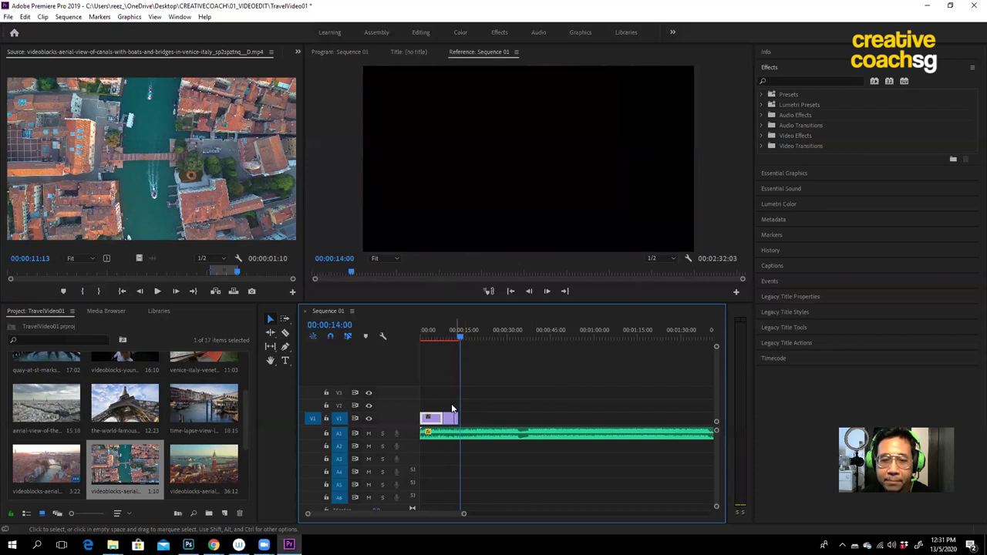
{"action": "left_click_drag", "start_coordinate": [458, 418], "coordinate": [459, 417]}
{"action": "left_click_drag", "start_coordinate": [460, 333], "coordinate": [454, 332]}
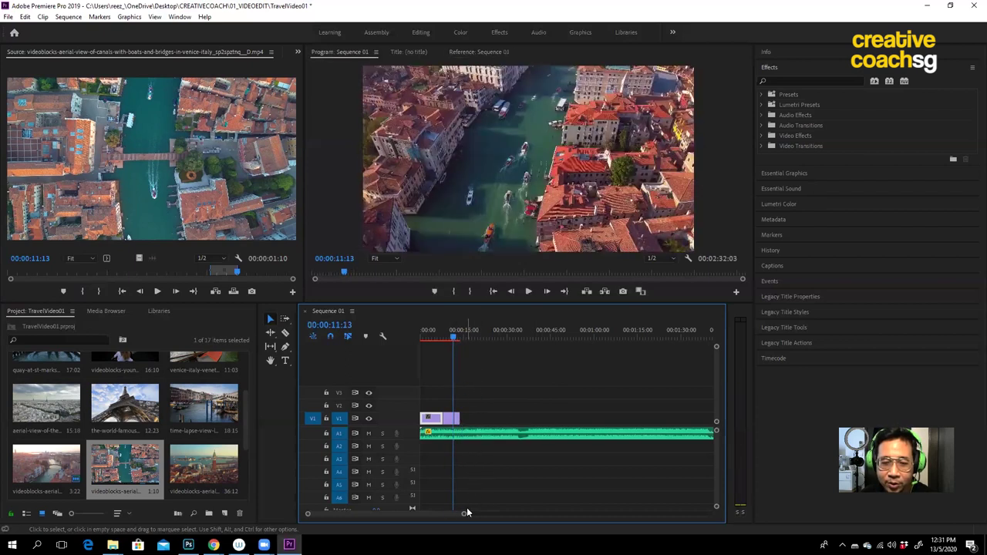
{"action": "left_click_drag", "start_coordinate": [464, 514], "coordinate": [450, 516]}
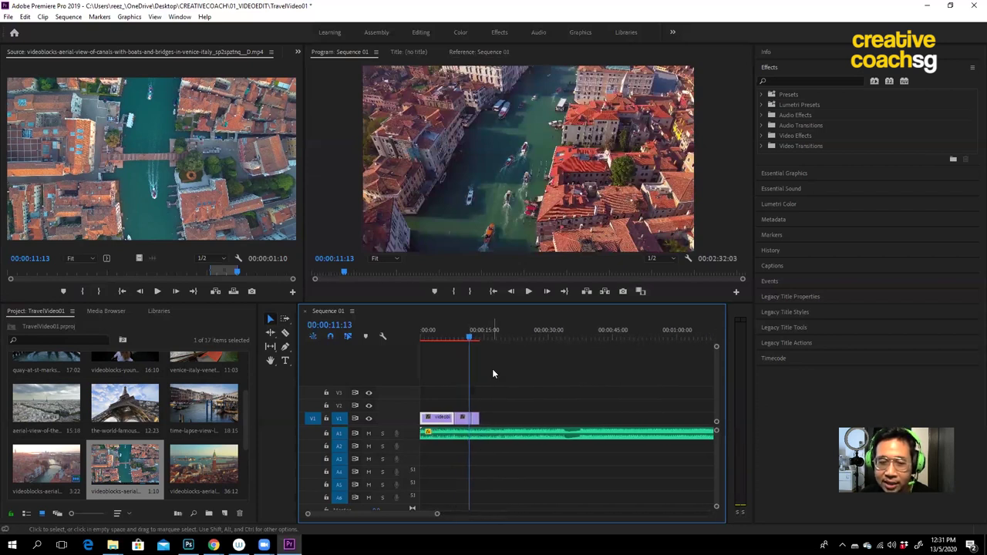
{"action": "key", "text": "space"}
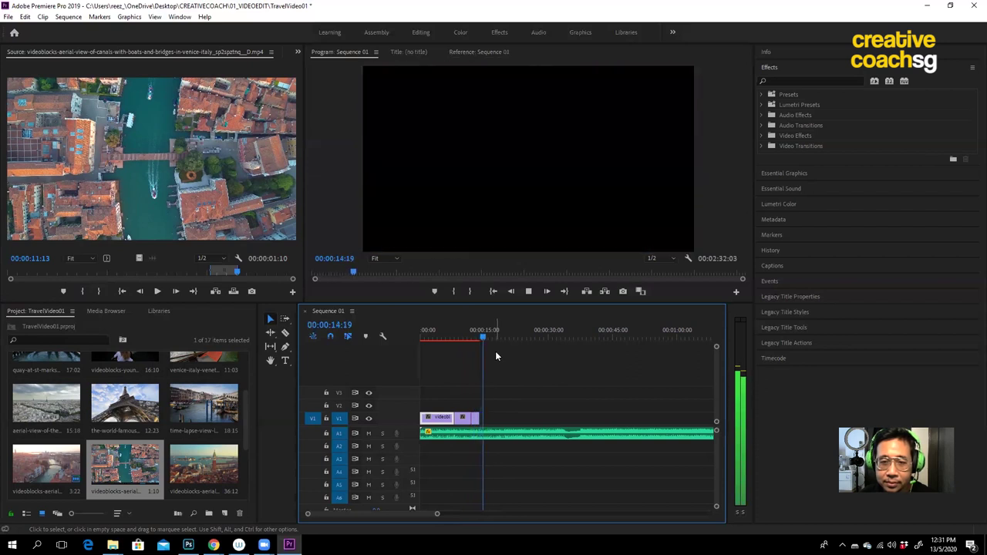
{"action": "key", "text": "space"}
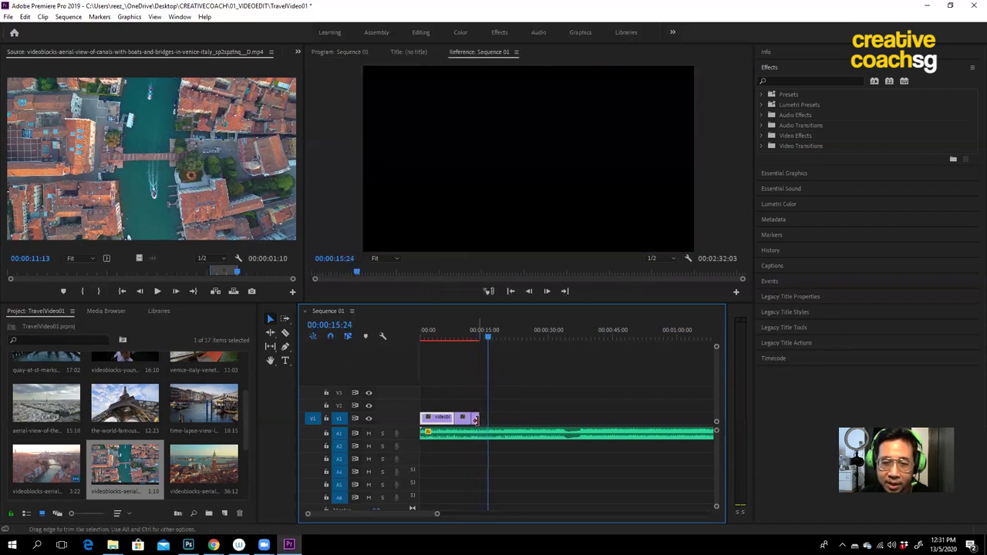
{"action": "left_click_drag", "start_coordinate": [475, 418], "coordinate": [486, 418]}
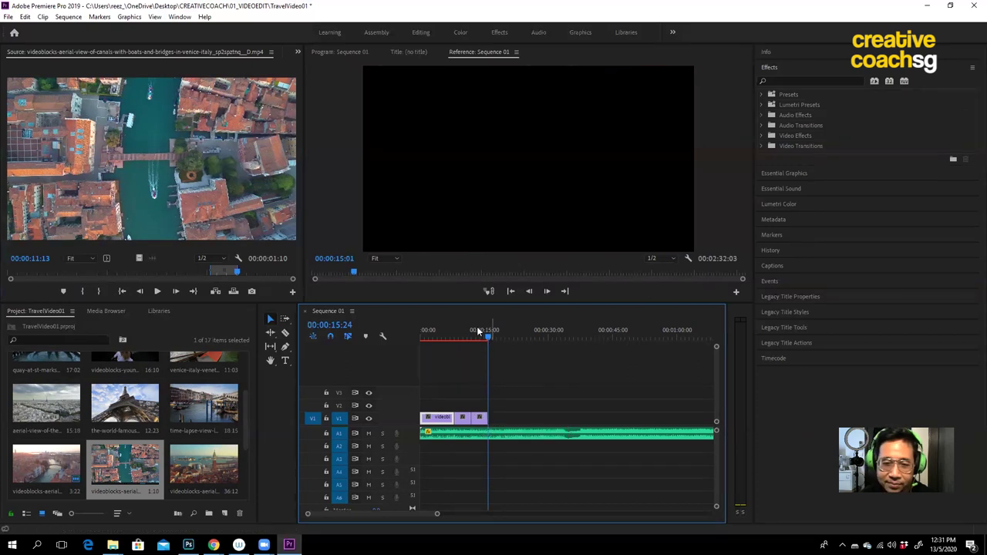
{"action": "left_click", "coordinate": [472, 331]}
{"action": "key", "text": "space"}
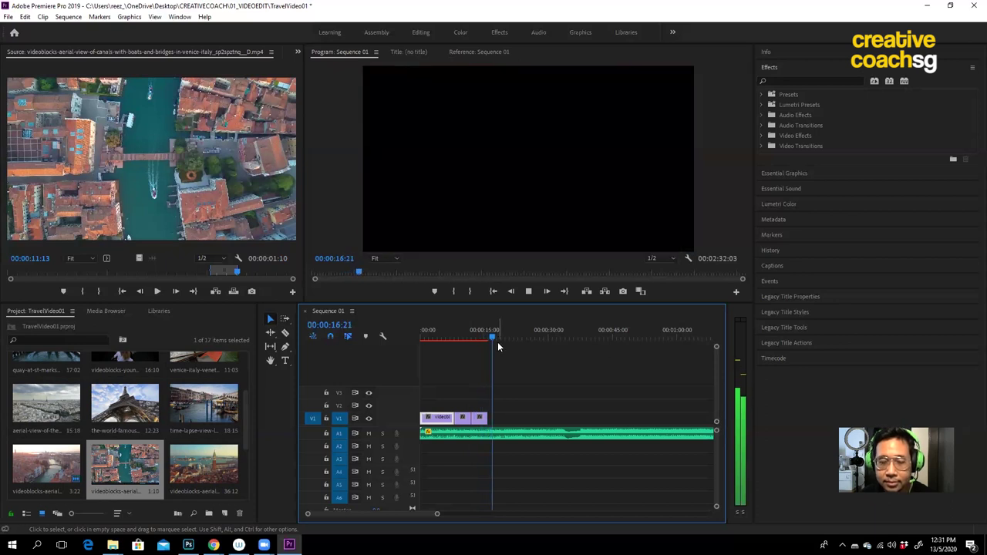
{"action": "left_click_drag", "start_coordinate": [498, 338], "coordinate": [480, 338]}
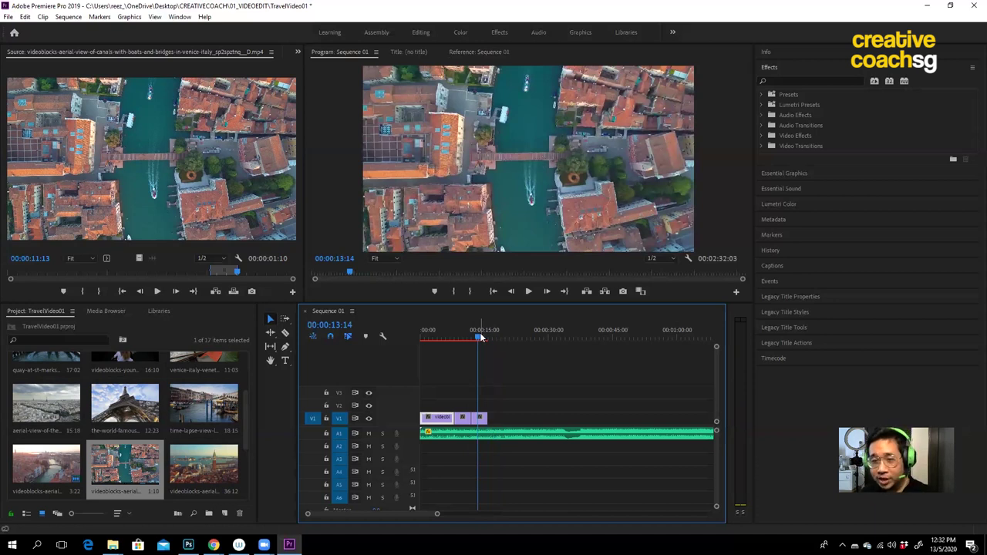
Step: Mark the Rialto time-lapse from 04:20 to 11:12 and add it to V1 after the aerial clips
{"action": "left_click", "coordinate": [223, 410]}
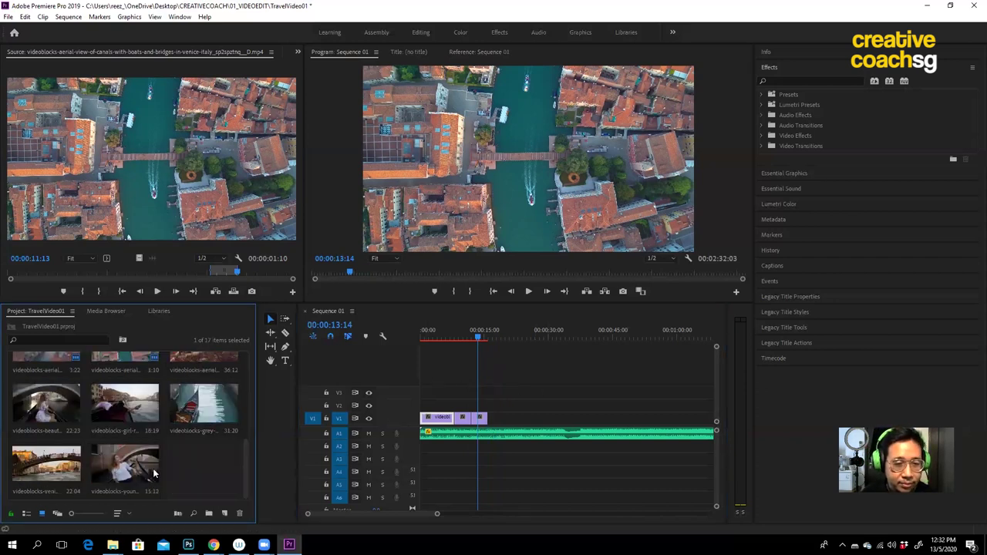
{"action": "scroll", "coordinate": [165, 463], "scroll_direction": "up", "scroll_amount": 2}
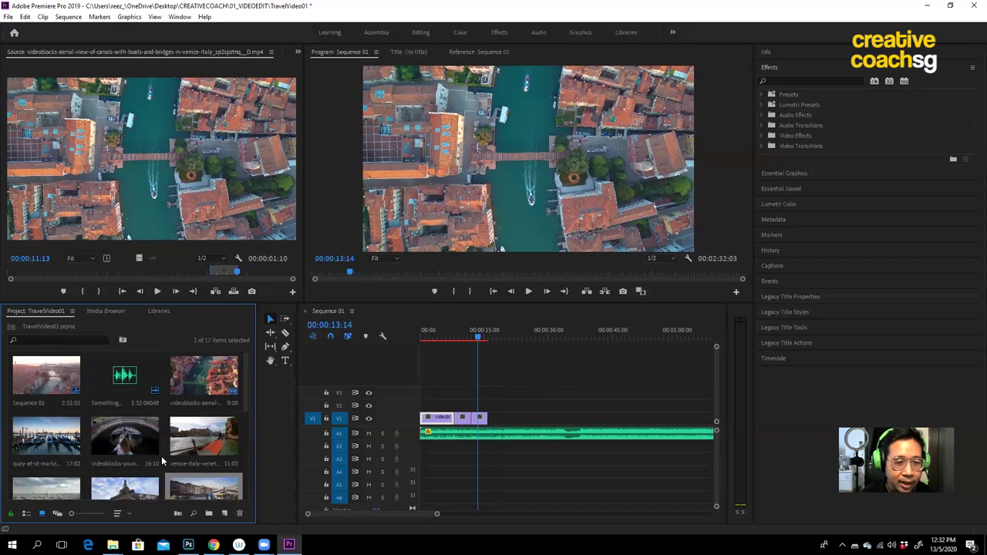
{"action": "scroll", "coordinate": [161, 455], "scroll_direction": "down", "scroll_amount": 1}
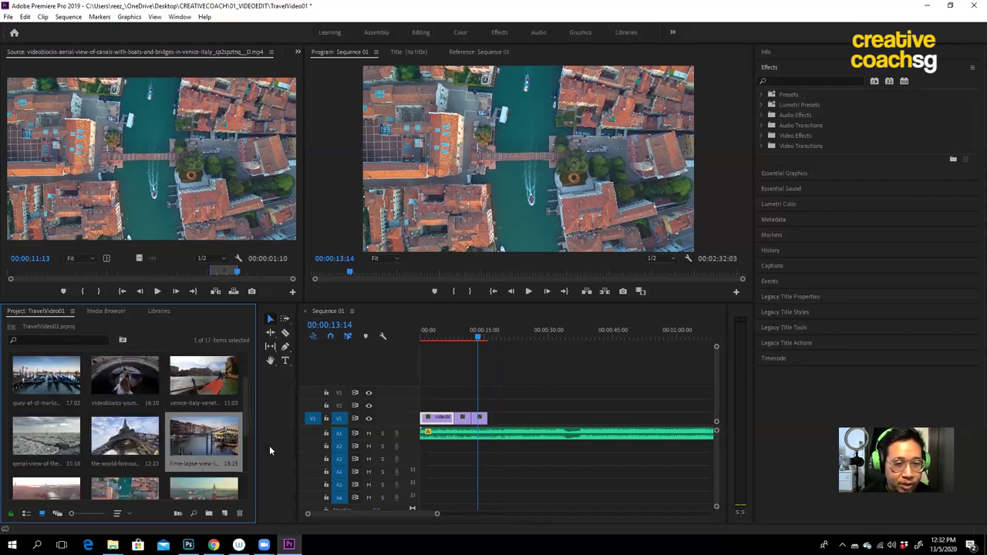
{"action": "scroll", "coordinate": [165, 433], "scroll_direction": "up", "scroll_amount": 1}
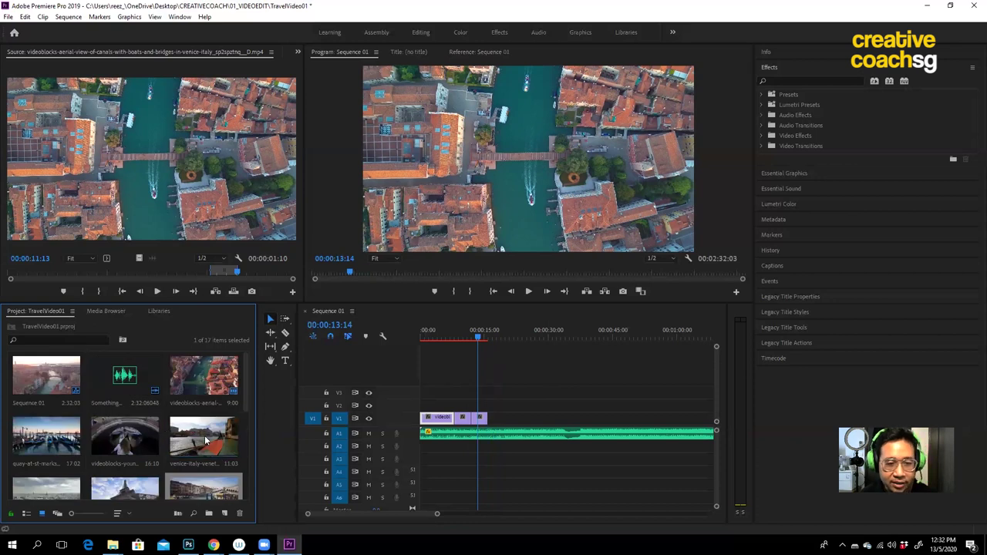
{"action": "scroll", "coordinate": [200, 446], "scroll_direction": "down", "scroll_amount": 1}
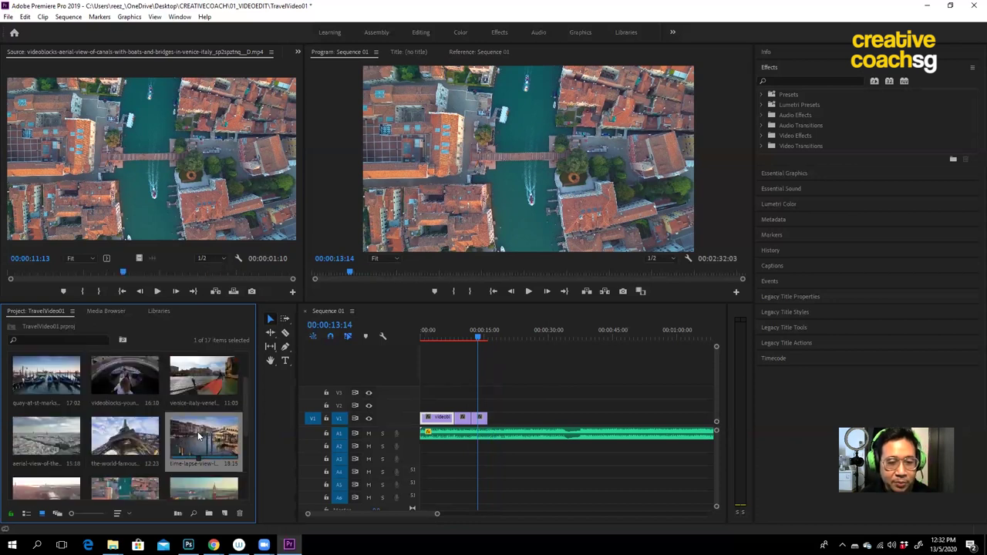
{"action": "double_click", "coordinate": [206, 449]}
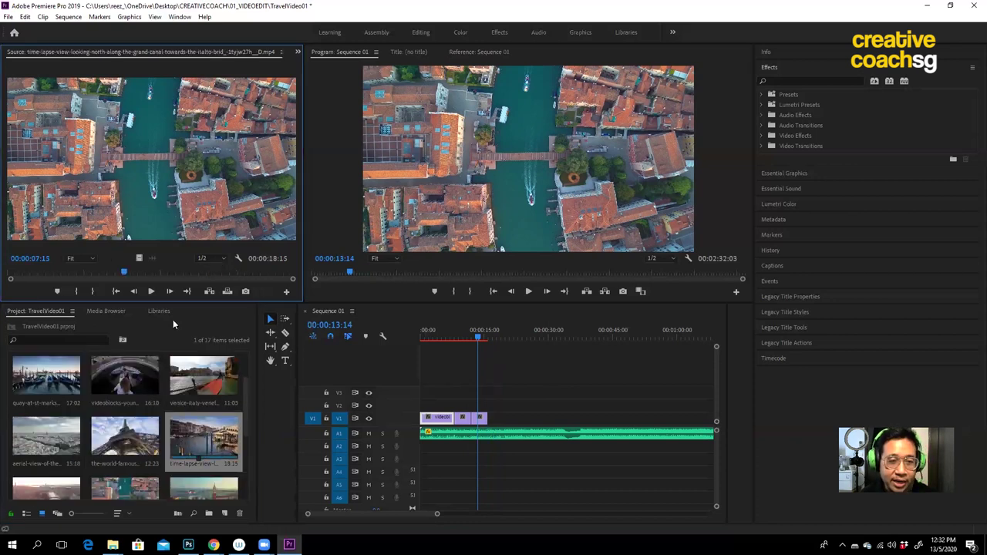
{"action": "left_click_drag", "start_coordinate": [34, 274], "coordinate": [185, 269]}
{"action": "left_click", "coordinate": [77, 292]}
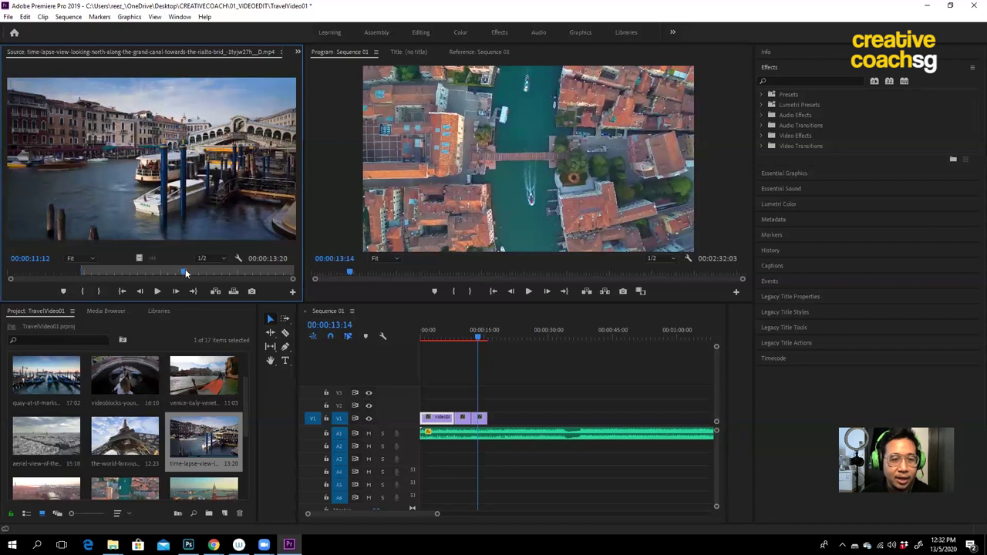
{"action": "left_click", "coordinate": [99, 290]}
{"action": "left_click_drag", "start_coordinate": [116, 231], "coordinate": [496, 423]}
Step: Review the sequence and trim the time-lapse's end so the footage ends near 00:00:18:01
{"action": "key", "text": "space"}
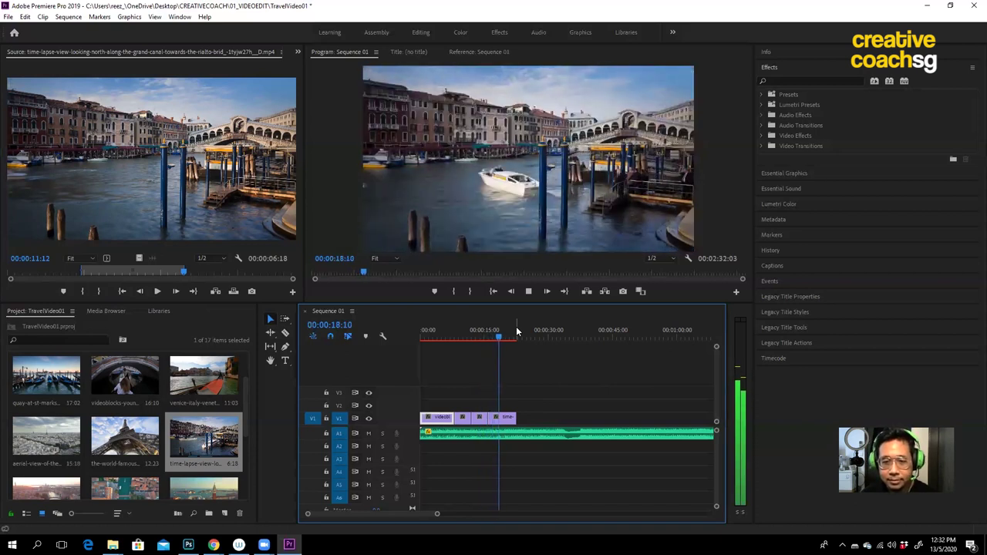
{"action": "key", "text": "space"}
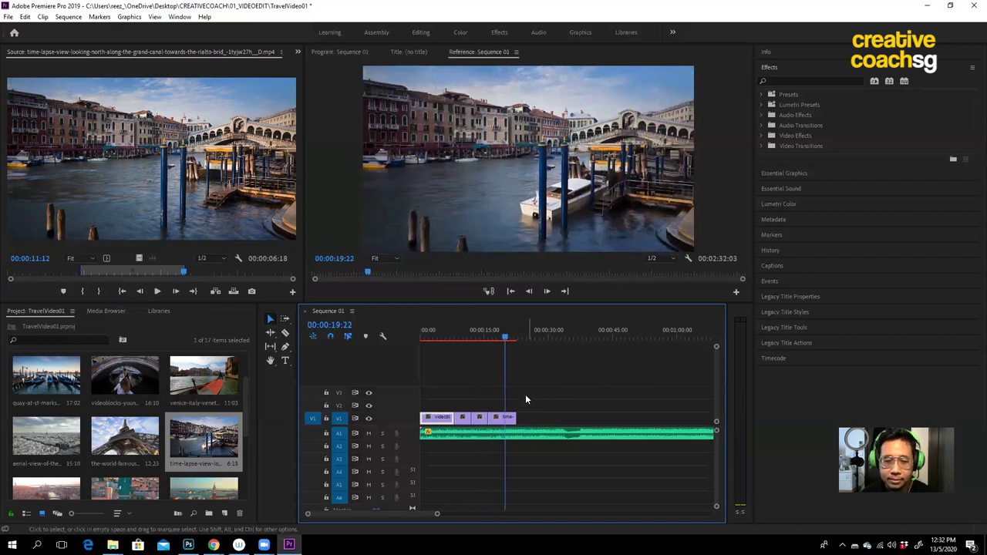
{"action": "left_click_drag", "start_coordinate": [515, 417], "coordinate": [504, 417]}
{"action": "left_click_drag", "start_coordinate": [504, 337], "coordinate": [498, 338]}
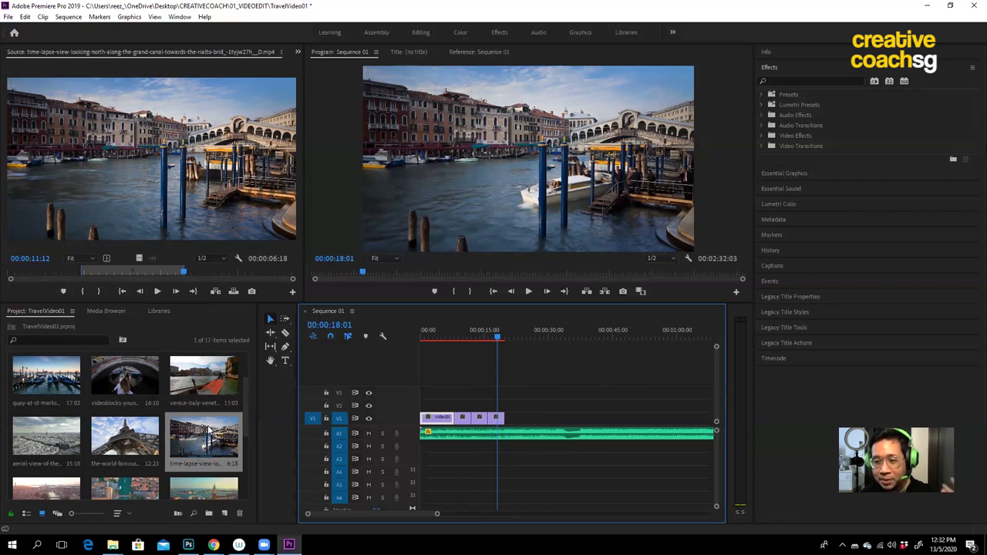
Step: Mark the St Mark's gondolas clip from 06:17 to 09:05 and append it to V1
{"action": "left_click", "coordinate": [57, 384]}
{"action": "double_click", "coordinate": [58, 384]}
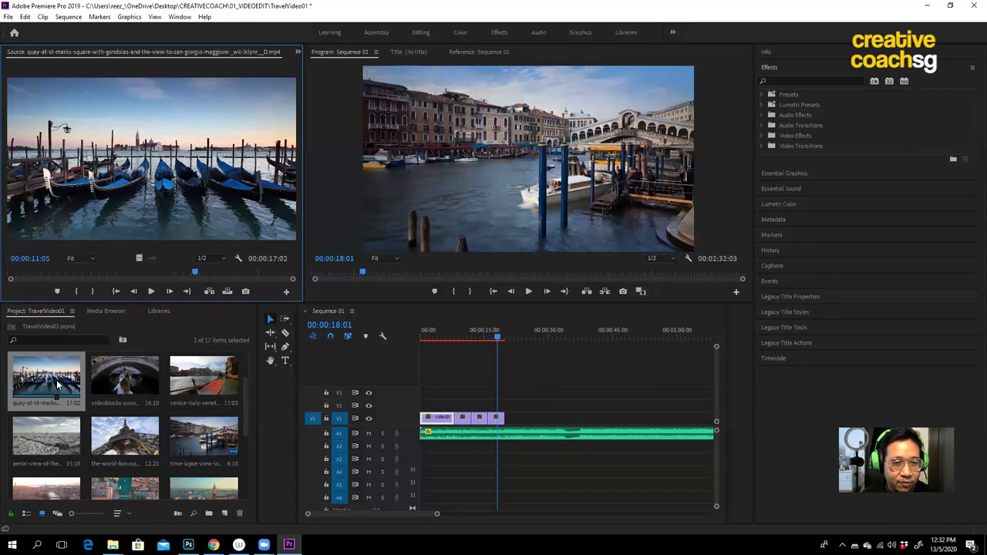
{"action": "mouse_move", "coordinate": [157, 274]}
{"action": "left_mouse_down"}
{"action": "mouse_move", "coordinate": [140, 276]}
{"action": "mouse_move", "coordinate": [157, 273]}
{"action": "left_mouse_up"}
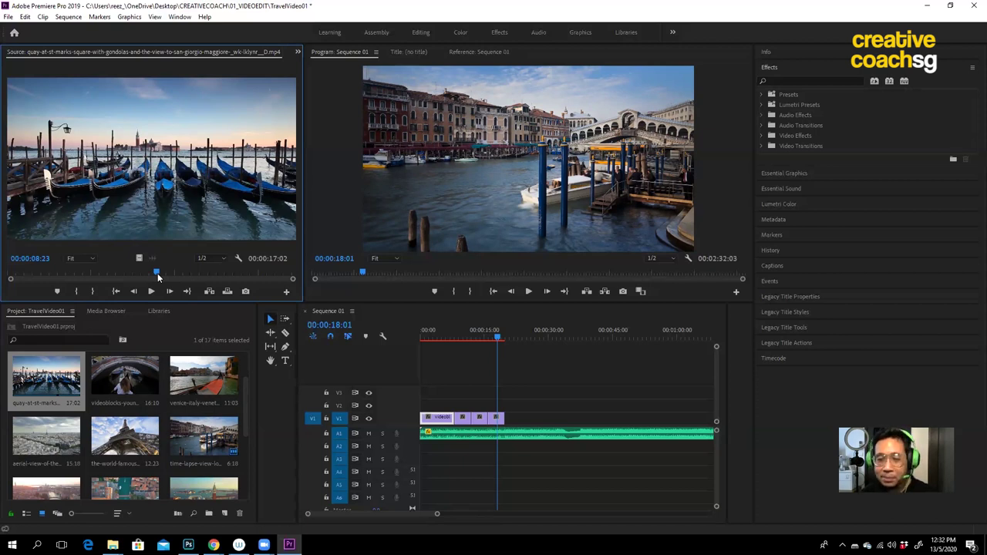
{"action": "left_click_drag", "start_coordinate": [157, 275], "coordinate": [114, 275]}
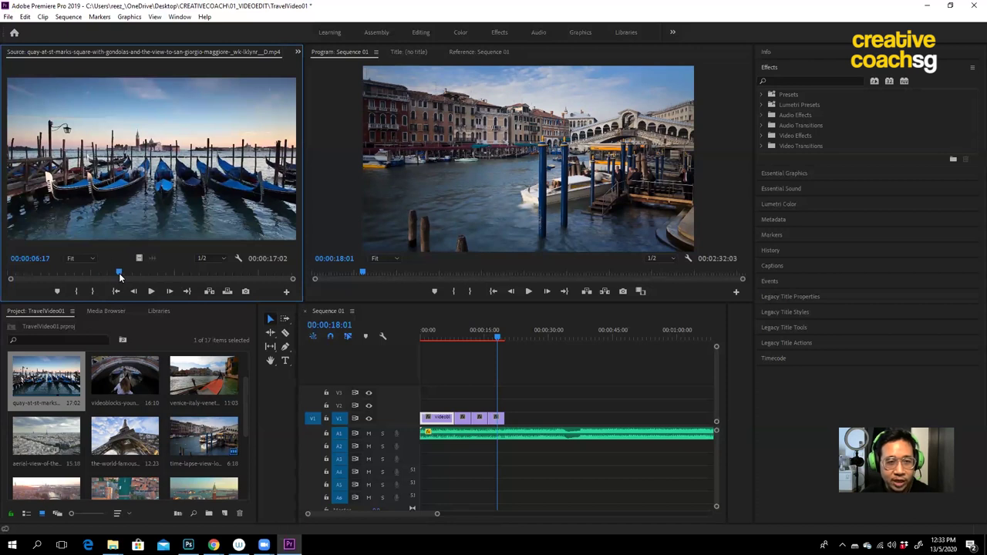
{"action": "left_click", "coordinate": [77, 291]}
{"action": "left_click", "coordinate": [161, 272]}
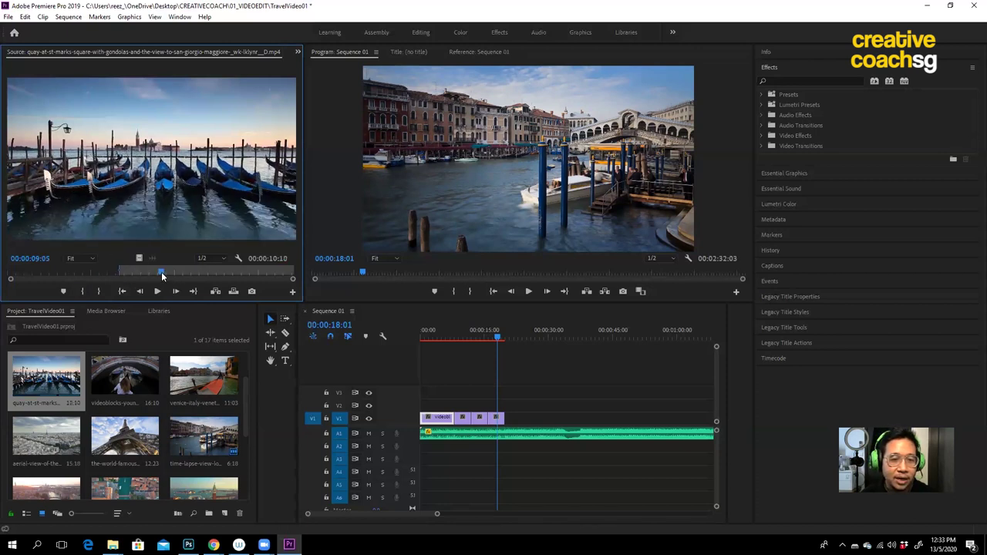
{"action": "left_click", "coordinate": [99, 292]}
{"action": "left_click_drag", "start_coordinate": [146, 221], "coordinate": [531, 396]}
Step: Play the new gondolas shot and trim its end slightly shorter
{"action": "key", "text": "space"}
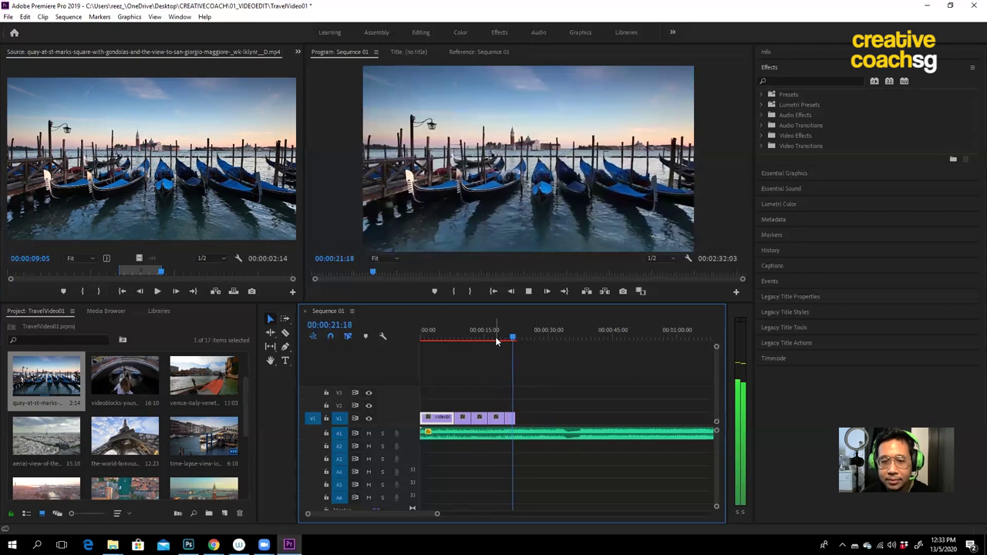
{"action": "left_click", "coordinate": [516, 417]}
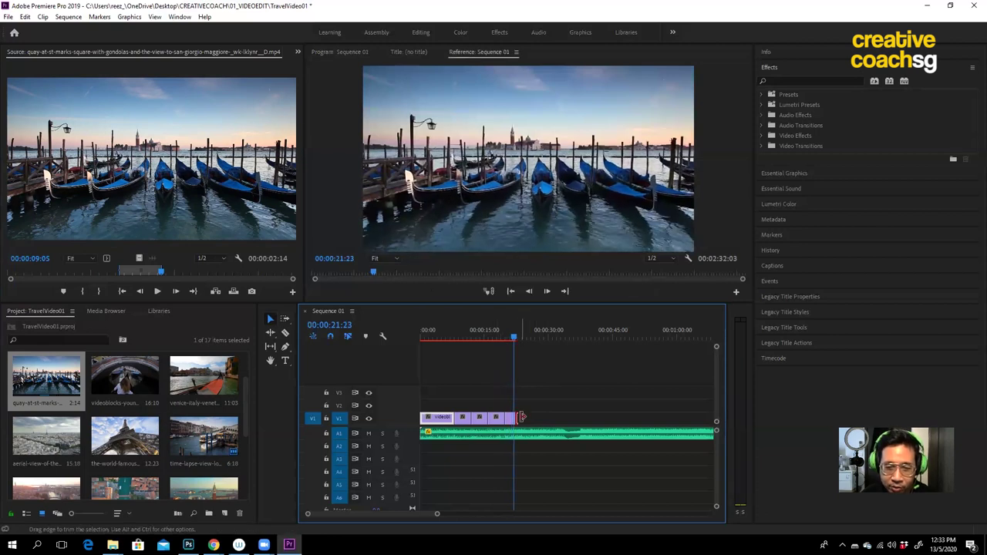
{"action": "left_click_drag", "start_coordinate": [522, 417], "coordinate": [512, 417]}
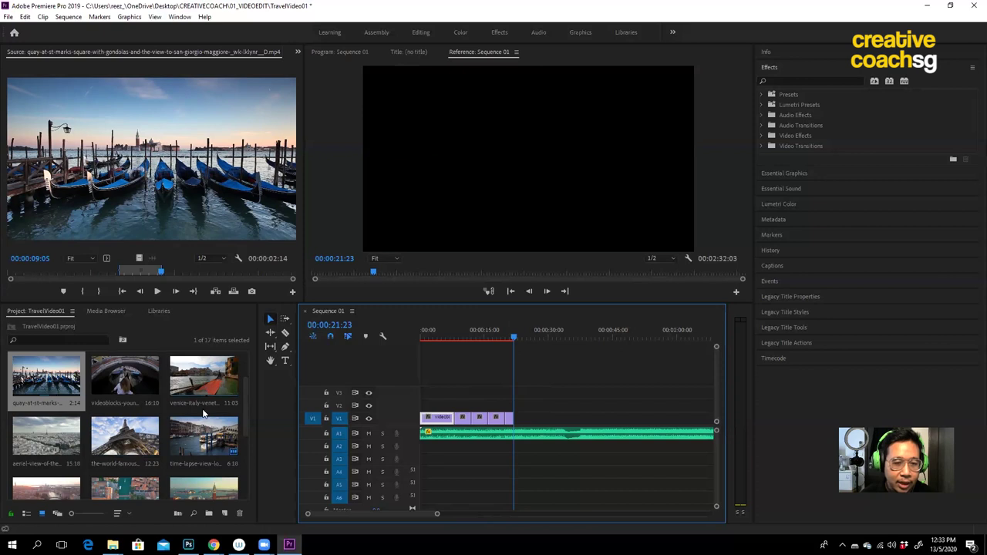
Step: Mark the rowing gondolier clip from 13:21 to 20:19 and place it after the existing V1 clips
{"action": "scroll", "coordinate": [204, 398], "scroll_direction": "down", "scroll_amount": 3}
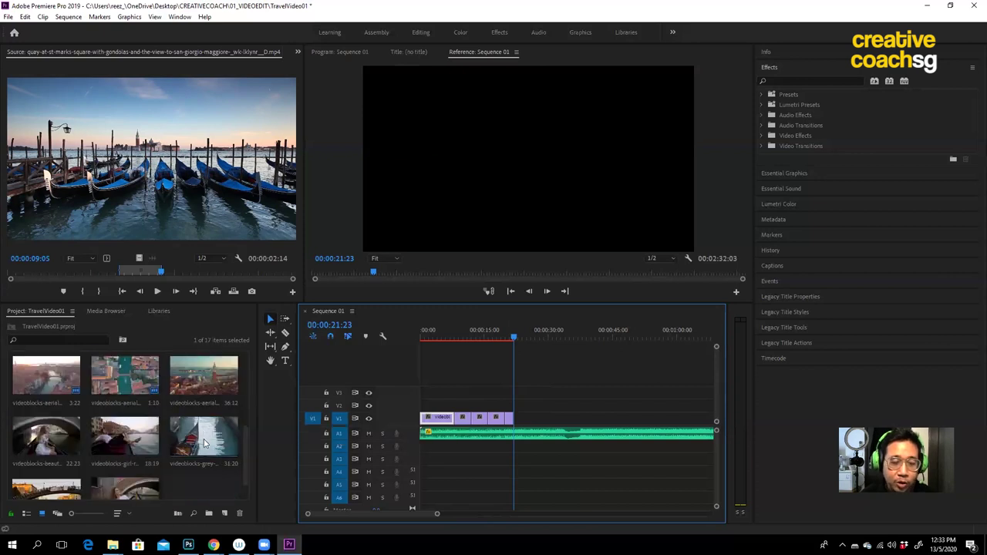
{"action": "scroll", "coordinate": [201, 446], "scroll_direction": "down", "scroll_amount": 1}
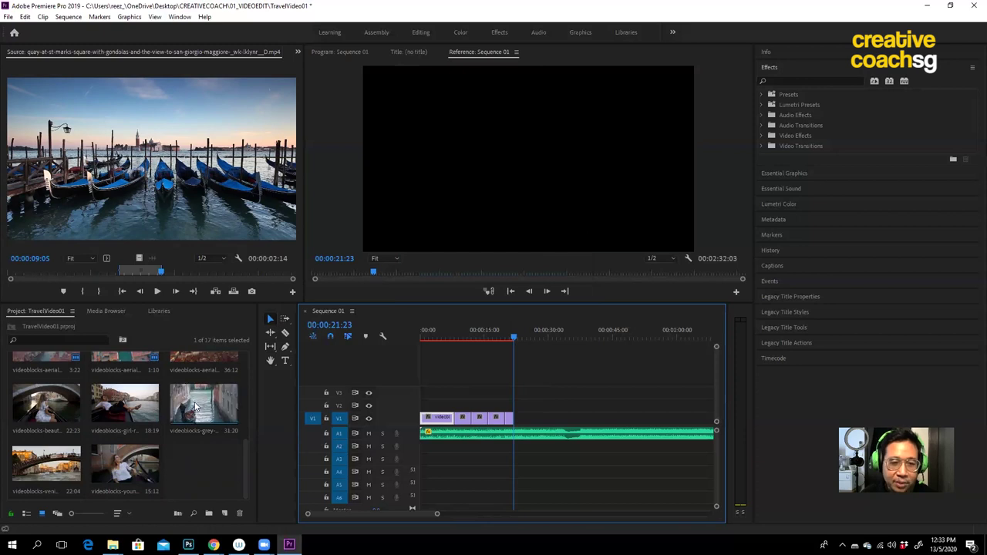
{"action": "double_click", "coordinate": [194, 416]}
{"action": "mouse_move", "coordinate": [112, 273]}
{"action": "left_mouse_down"}
{"action": "mouse_move", "coordinate": [153, 267]}
{"action": "mouse_move", "coordinate": [112, 270]}
{"action": "left_mouse_up"}
{"action": "key", "text": "space"}
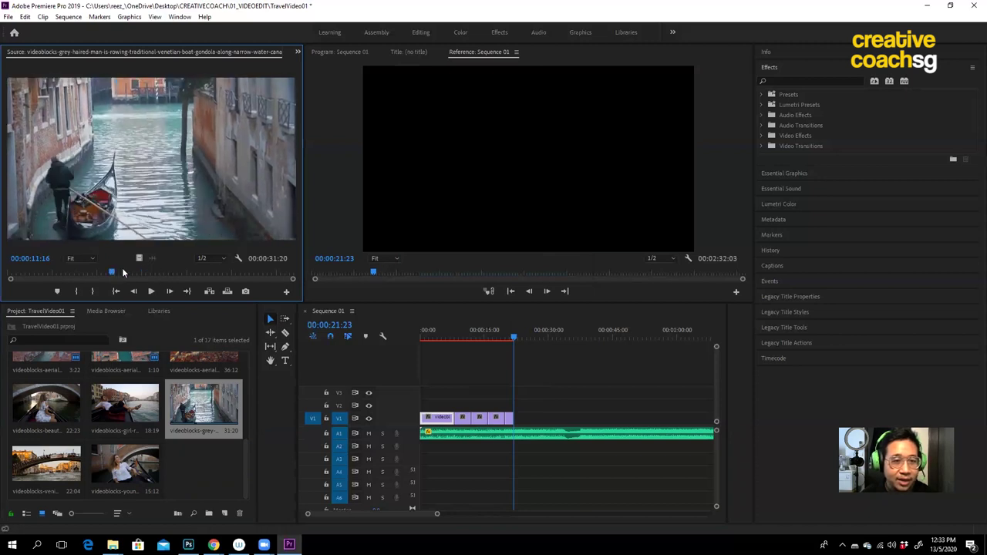
{"action": "key", "text": "space"}
{"action": "left_click", "coordinate": [79, 291]}
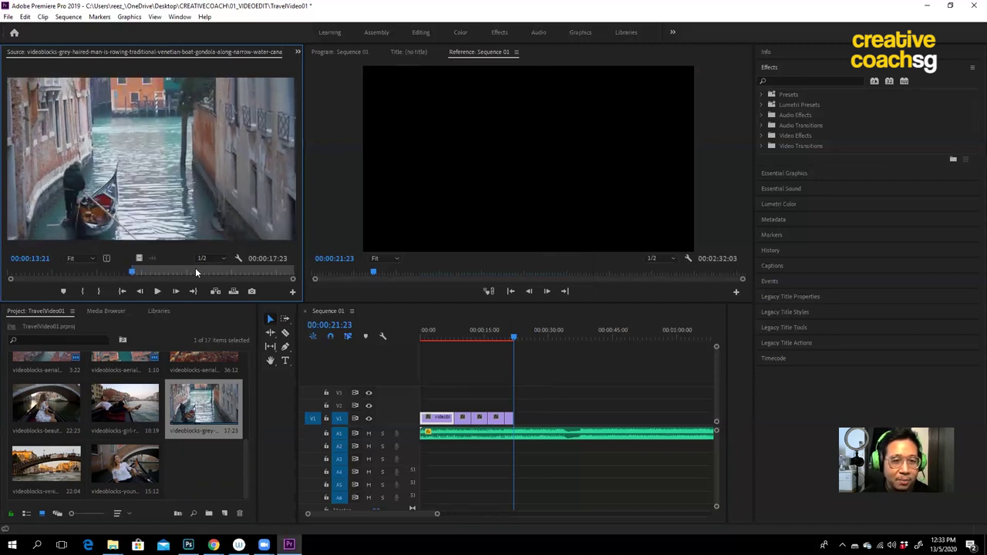
{"action": "left_click", "coordinate": [196, 273]}
{"action": "left_click", "coordinate": [98, 291]}
{"action": "left_click_drag", "start_coordinate": [548, 352], "coordinate": [515, 371]}
Step: Trim the gondolier shot's end so the sequence finishes at 00:00:22:21
{"action": "left_click", "coordinate": [512, 337]}
{"action": "left_click", "coordinate": [512, 337]}
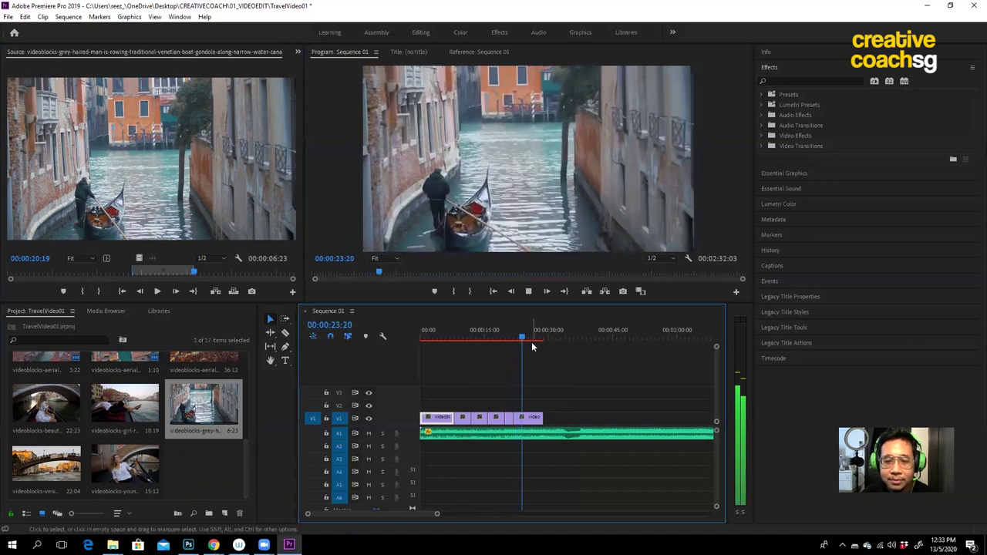
{"action": "left_click_drag", "start_coordinate": [531, 343], "coordinate": [515, 343]}
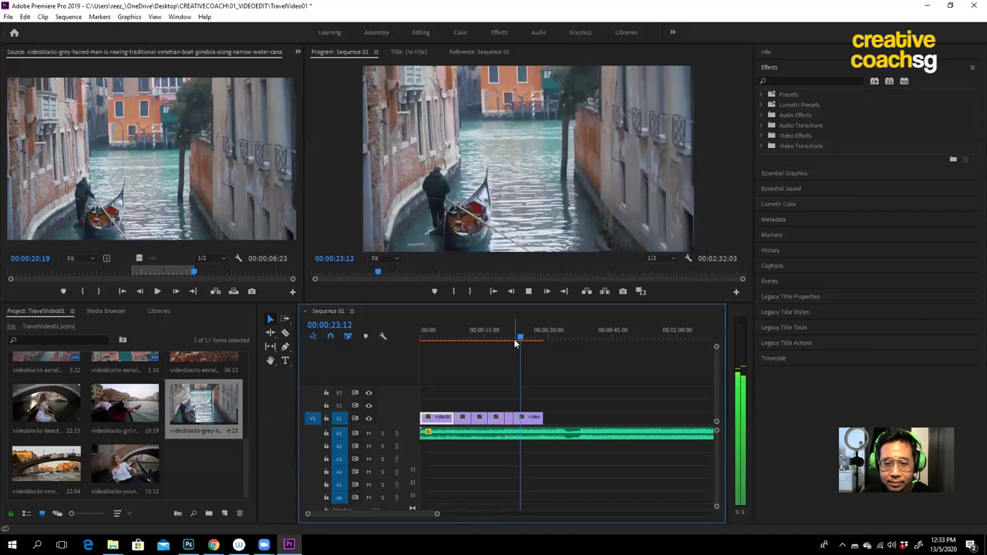
{"action": "key", "text": "space"}
{"action": "left_click_drag", "start_coordinate": [550, 417], "coordinate": [522, 417]}
{"action": "left_click_drag", "start_coordinate": [520, 343], "coordinate": [517, 343]}
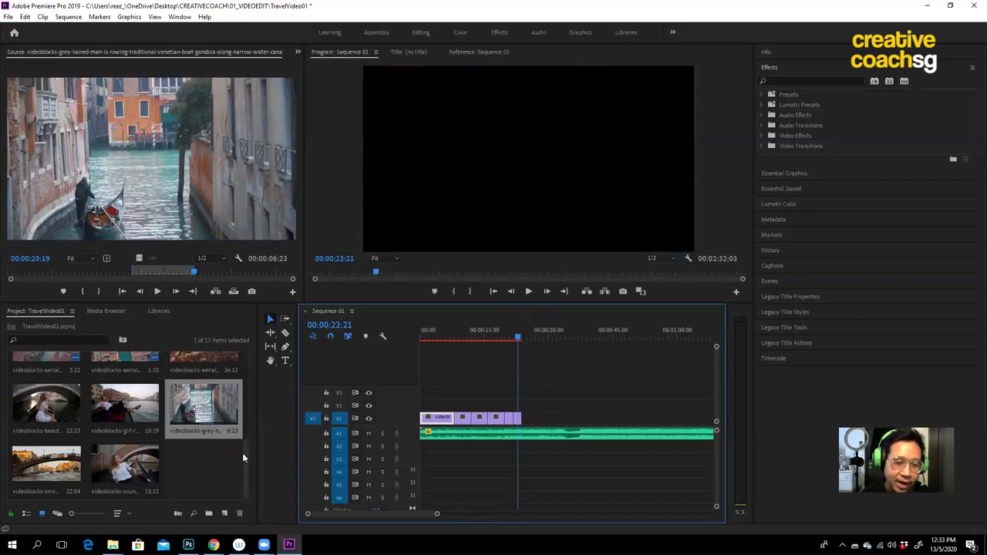
{"action": "left_click", "coordinate": [204, 464]}
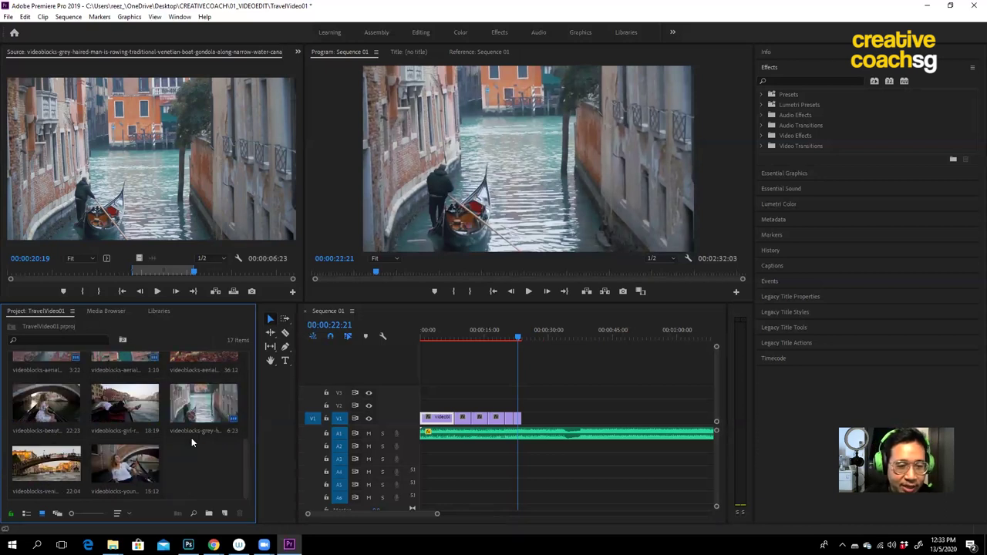
Step: Mark a two-second portion of the venice-italy gondola clip ending at 00:00:05:21 and append it to V1
{"action": "scroll", "coordinate": [192, 437], "scroll_direction": "up", "scroll_amount": 4}
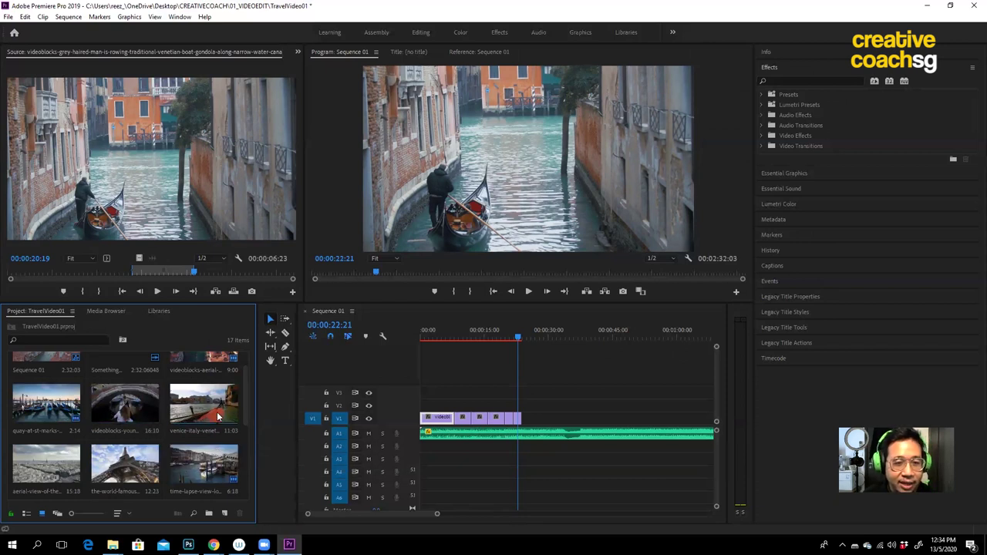
{"action": "double_click", "coordinate": [217, 412]}
{"action": "left_click_drag", "start_coordinate": [27, 273], "coordinate": [108, 264]}
{"action": "left_click", "coordinate": [75, 291]}
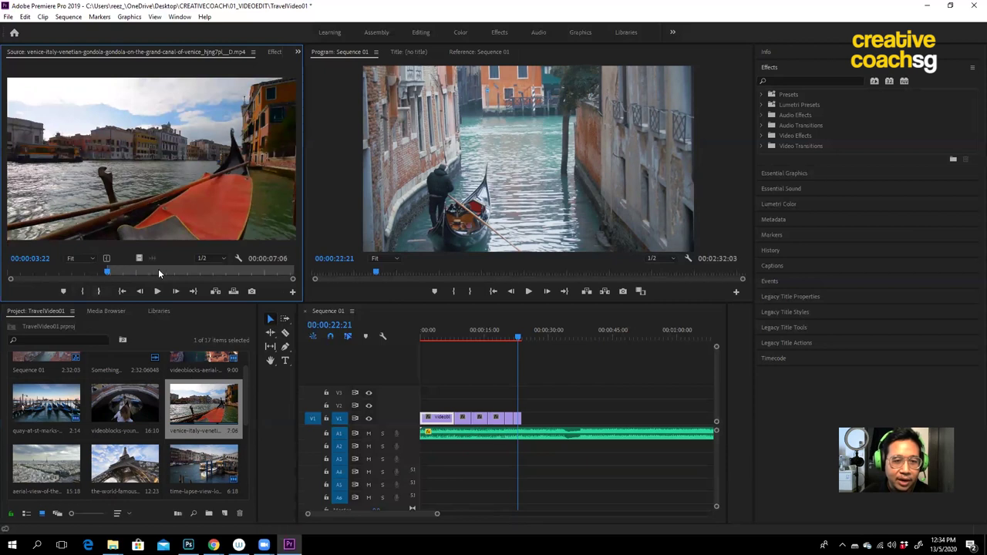
{"action": "left_click", "coordinate": [158, 274]}
{"action": "left_click", "coordinate": [98, 291]}
{"action": "left_click_drag", "start_coordinate": [590, 337], "coordinate": [524, 420]}
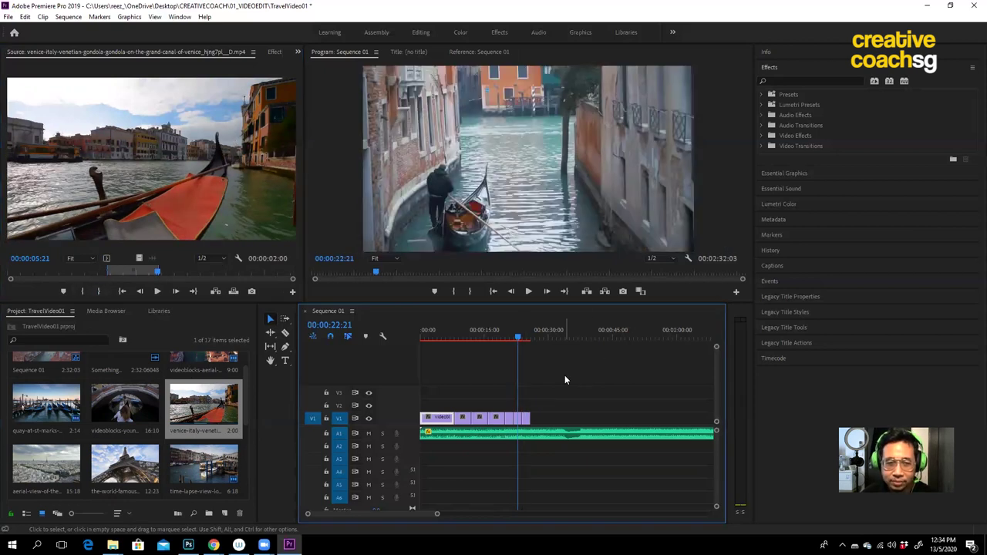
Step: Play back the sequence to check the new shot ending near 00:00:25:21
{"action": "key", "text": "space"}
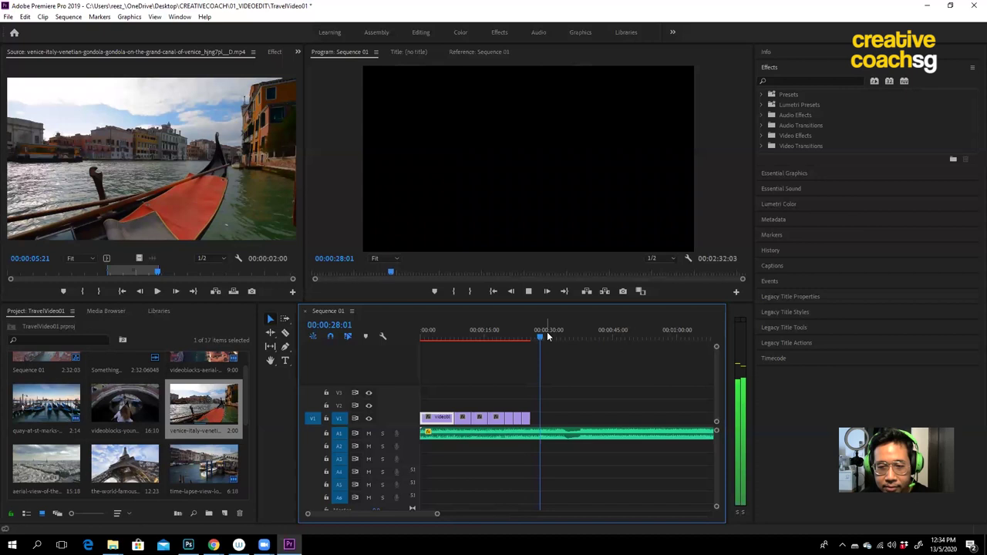
{"action": "left_click_drag", "start_coordinate": [546, 336], "coordinate": [517, 337]}
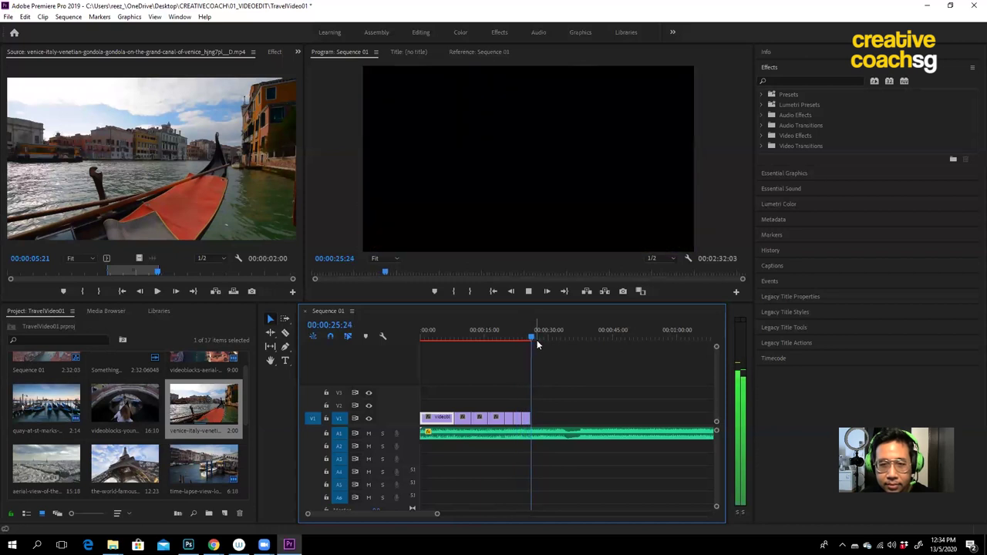
{"action": "left_click", "coordinate": [530, 340]}
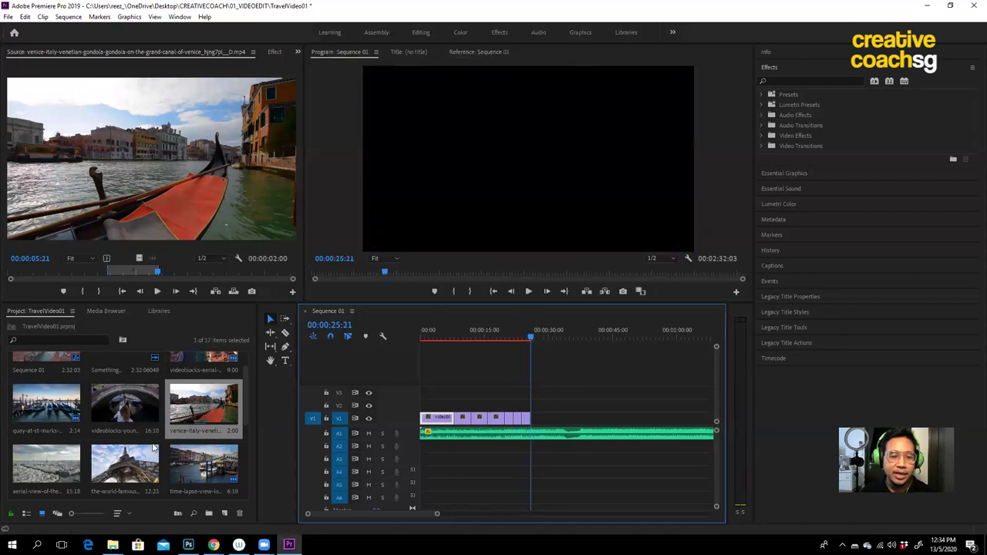
{"action": "scroll", "coordinate": [149, 431], "scroll_direction": "down", "scroll_amount": 4}
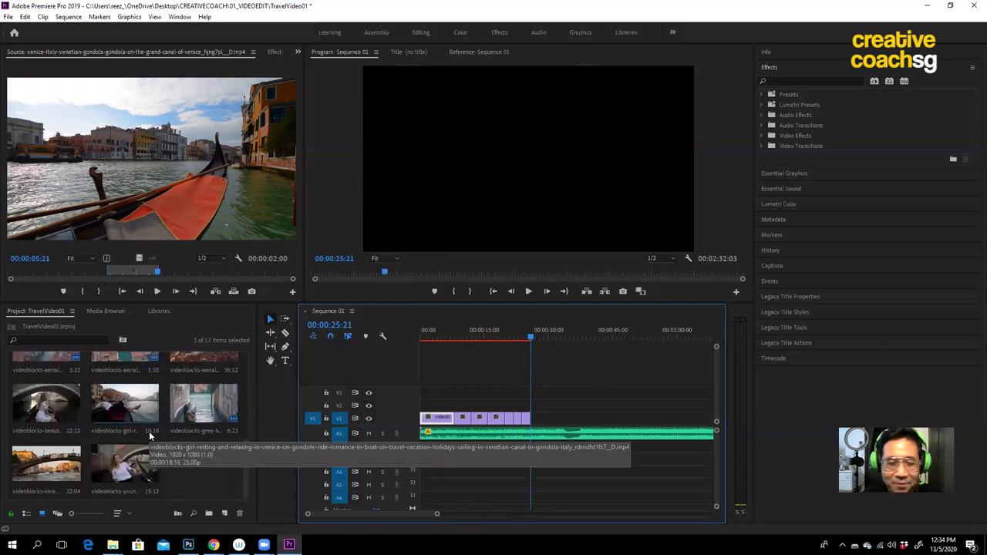
Step: Mark a portion of the girl-resting gondola clip and place it after the last V1 clip
{"action": "left_click", "coordinate": [213, 464]}
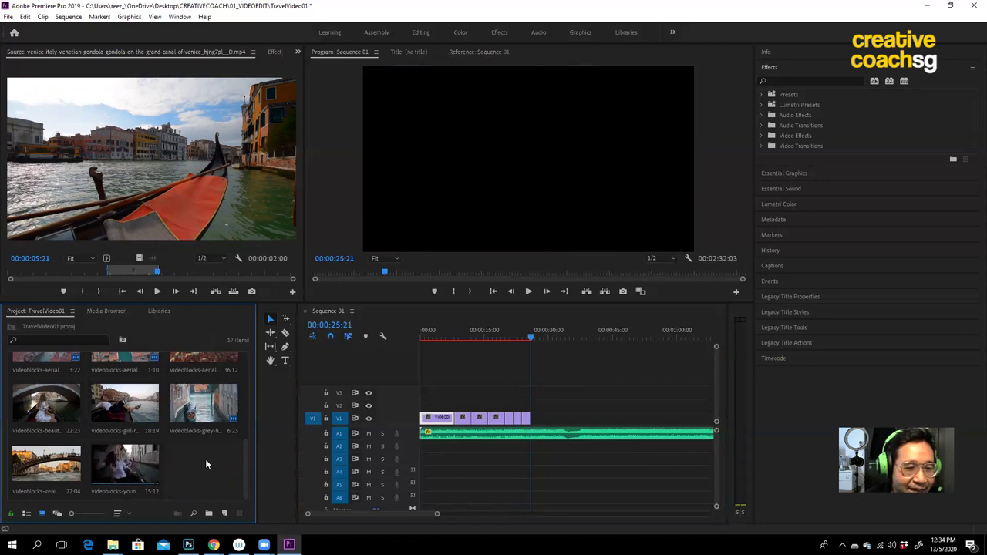
{"action": "double_click", "coordinate": [118, 400]}
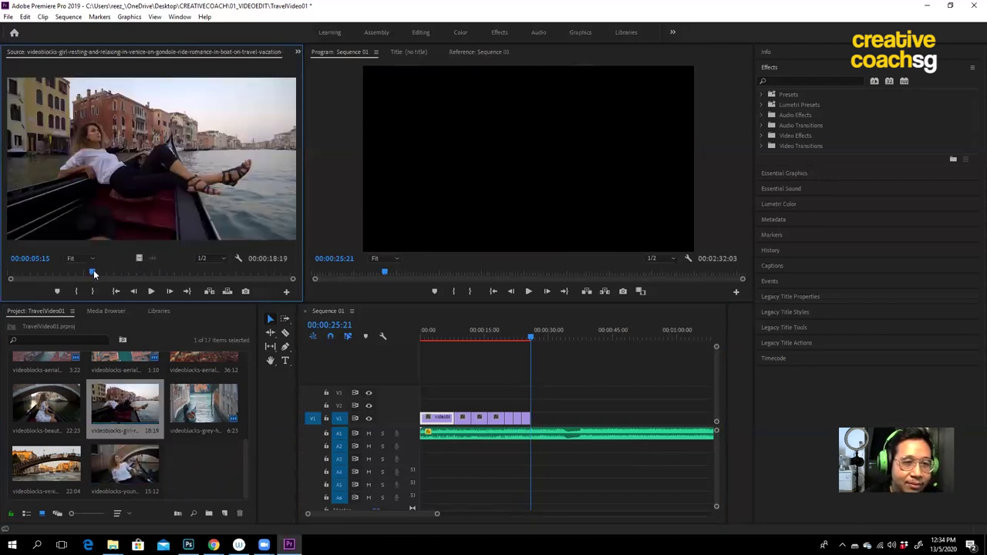
{"action": "left_click", "coordinate": [117, 273]}
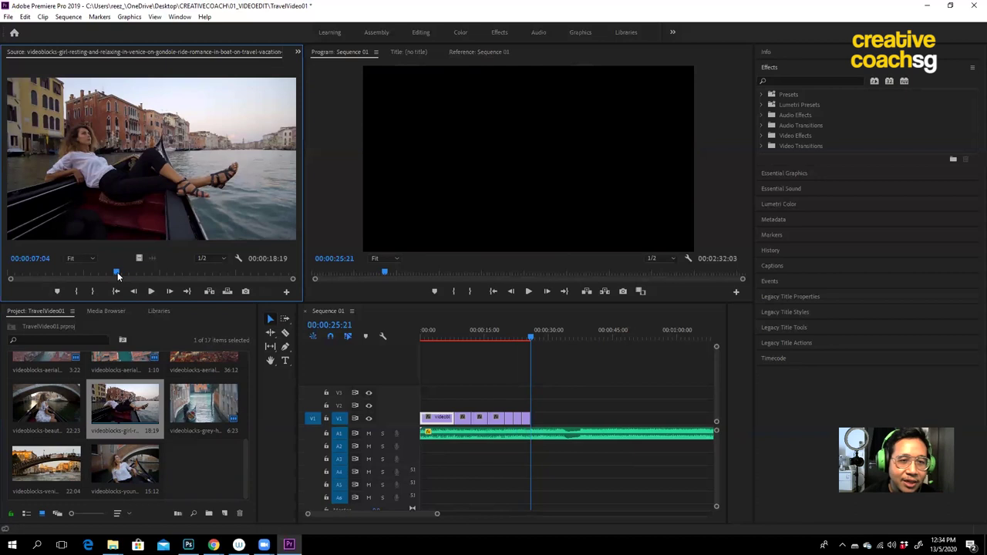
{"action": "left_click", "coordinate": [76, 291]}
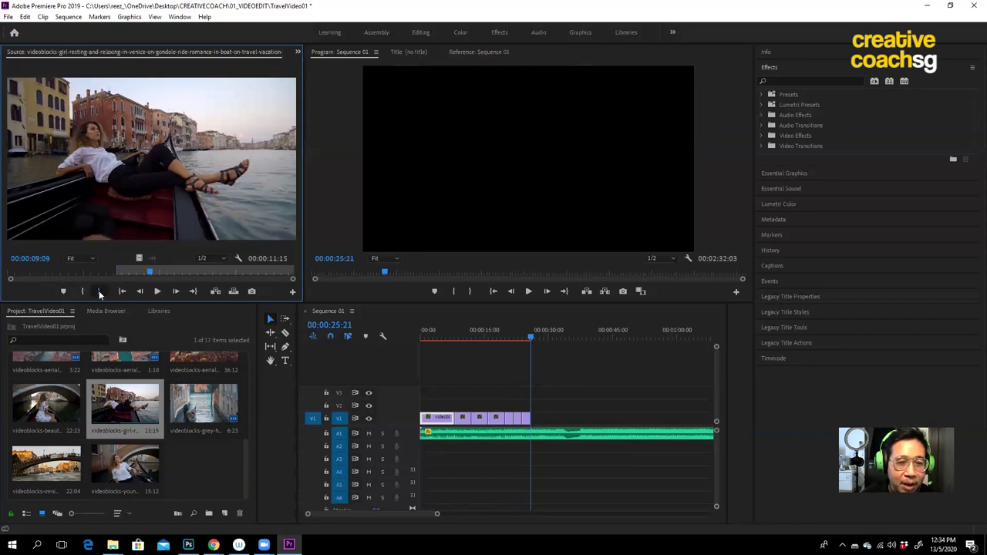
{"action": "left_click", "coordinate": [100, 290]}
{"action": "left_click_drag", "start_coordinate": [206, 196], "coordinate": [540, 426]}
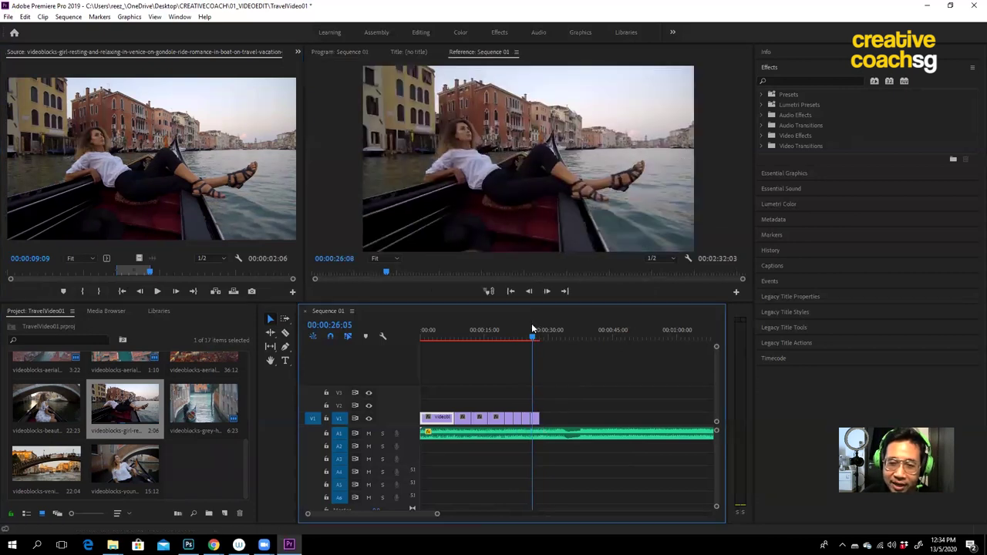
Step: Review the new shot and trim its end back to 00:00:27:19
{"action": "left_click", "coordinate": [529, 324]}
{"action": "key", "text": "space"}
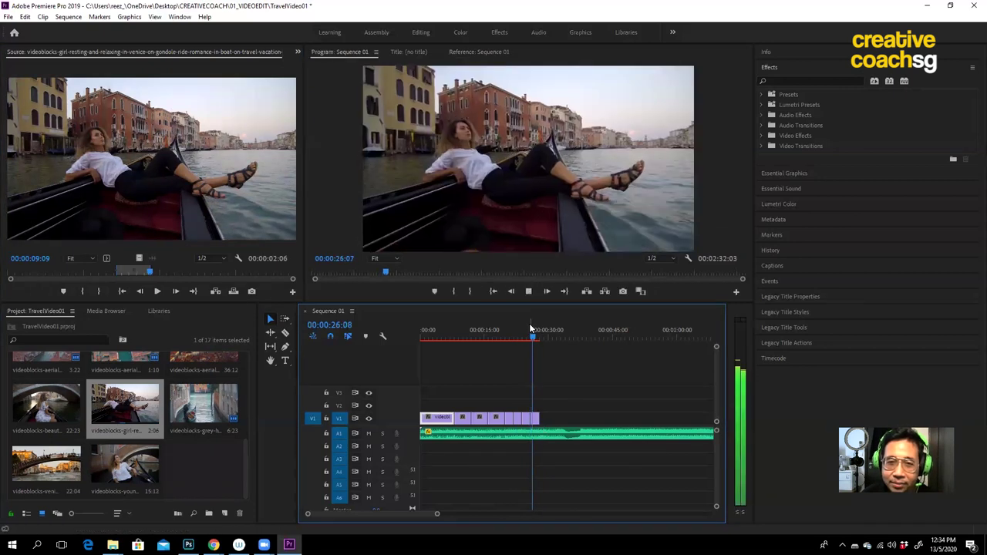
{"action": "key", "text": "space"}
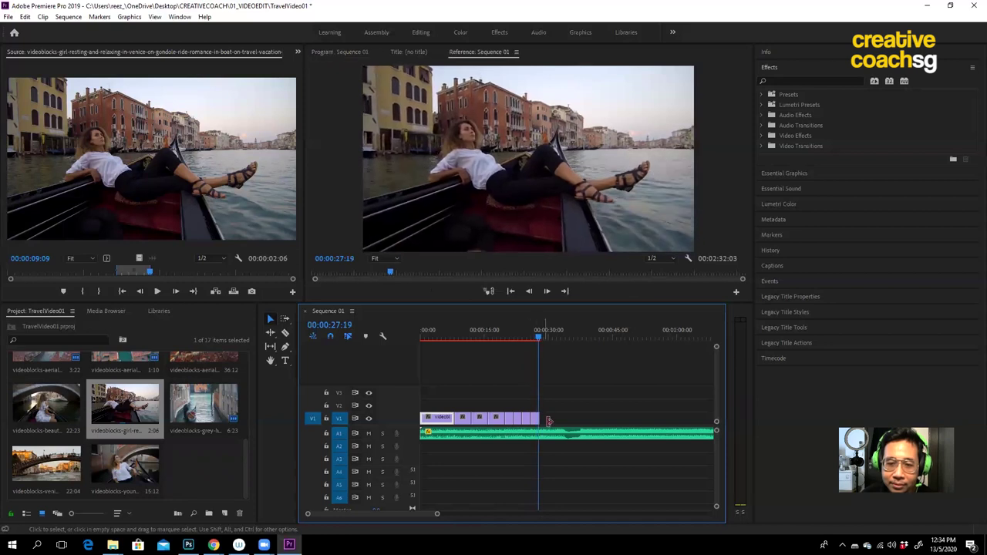
{"action": "left_click_drag", "start_coordinate": [545, 421], "coordinate": [539, 420]}
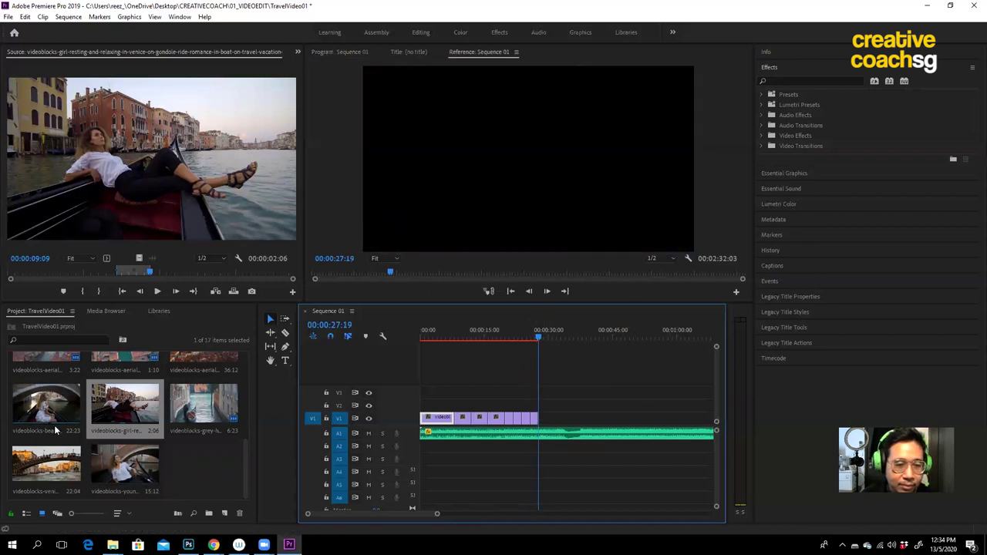
Step: Select the young woman under-bridge clip in the Project panel
{"action": "left_click", "coordinate": [227, 464]}
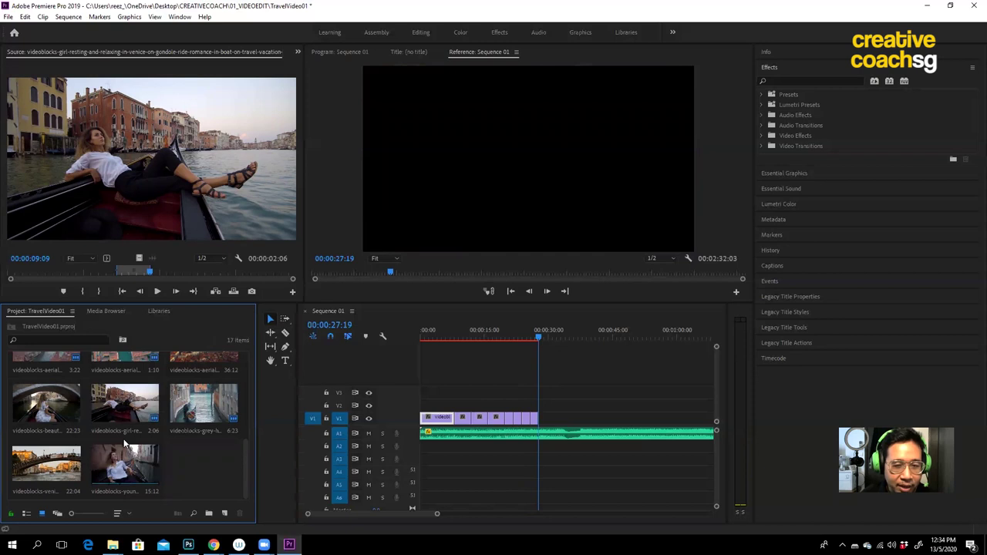
{"action": "scroll", "coordinate": [123, 439], "scroll_direction": "up", "scroll_amount": 3}
{"action": "scroll", "coordinate": [128, 417], "scroll_direction": "up", "scroll_amount": 1}
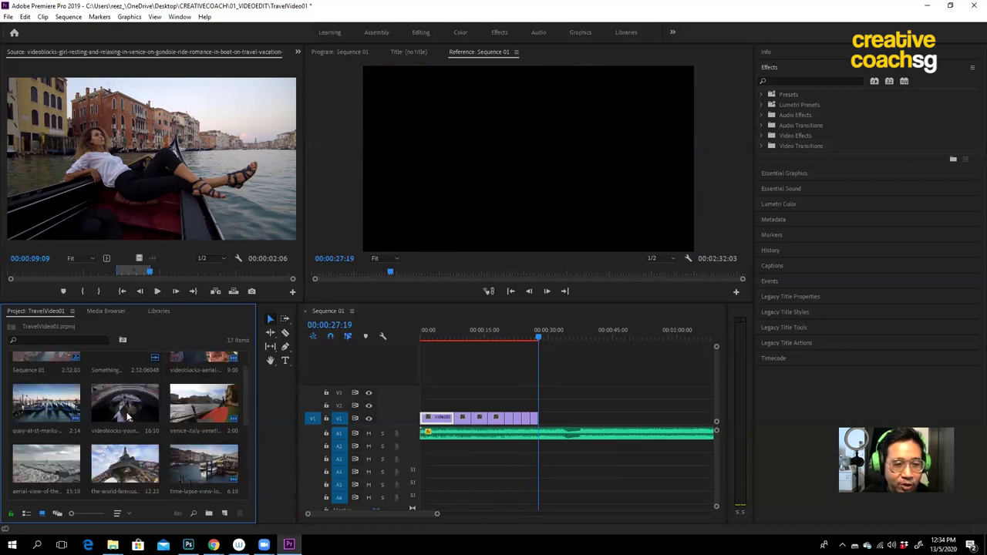
{"action": "scroll", "coordinate": [128, 418], "scroll_direction": "down", "scroll_amount": 2}
{"action": "scroll", "coordinate": [128, 417], "scroll_direction": "down", "scroll_amount": 1}
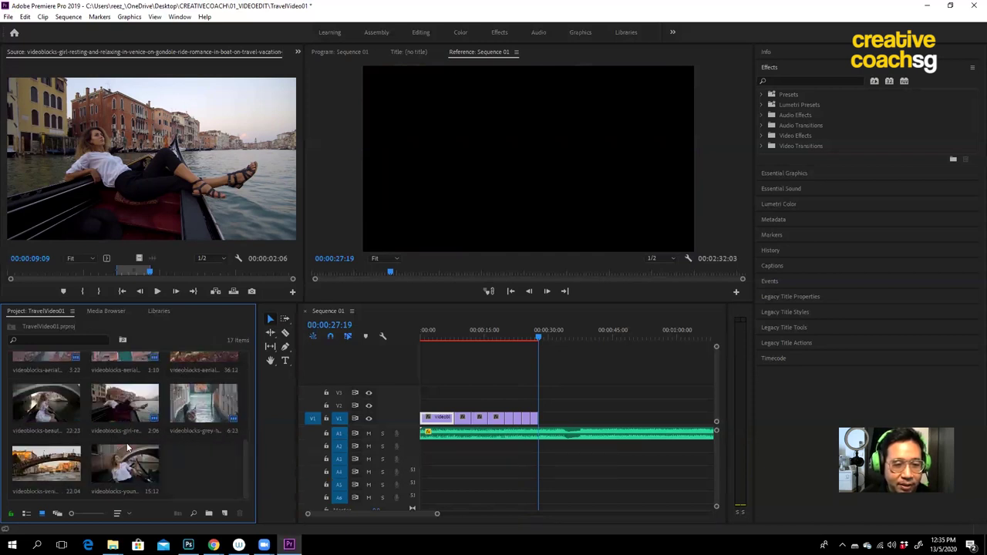
{"action": "left_click", "coordinate": [130, 464]}
Step: Mark the young woman clip starting at 00:00:03:01 and place it after the last V1 clip
{"action": "double_click", "coordinate": [130, 464]}
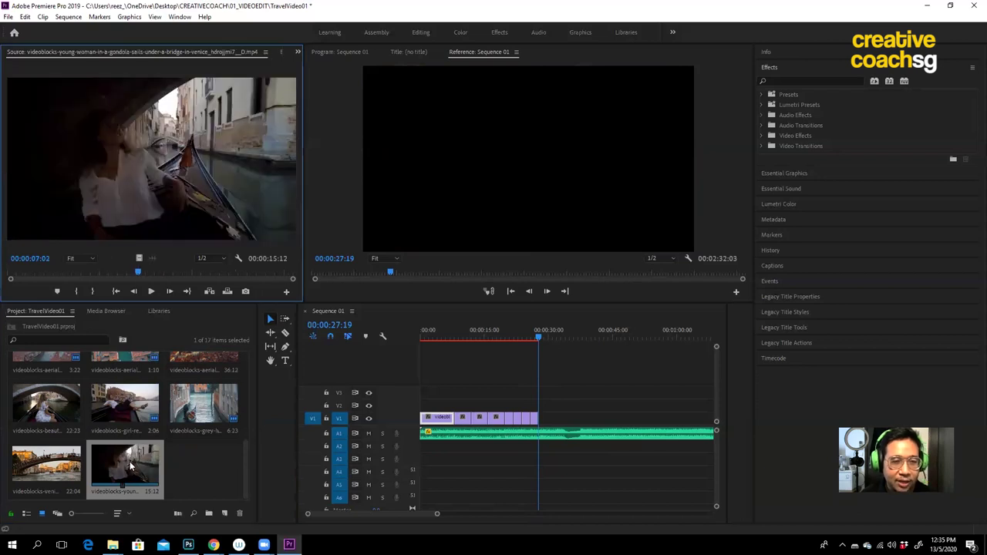
{"action": "left_click_drag", "start_coordinate": [75, 268], "coordinate": [68, 292]}
{"action": "left_click", "coordinate": [75, 292]}
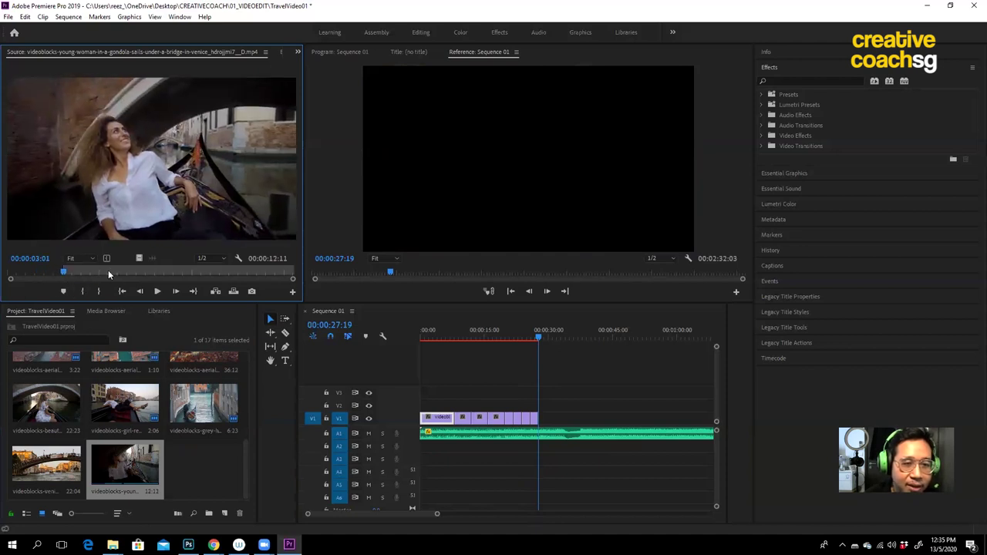
{"action": "left_click", "coordinate": [101, 292]}
{"action": "left_click_drag", "start_coordinate": [129, 177], "coordinate": [543, 341]}
Step: Review the new shot and trim its end to 00:00:29:17
{"action": "left_click", "coordinate": [535, 337]}
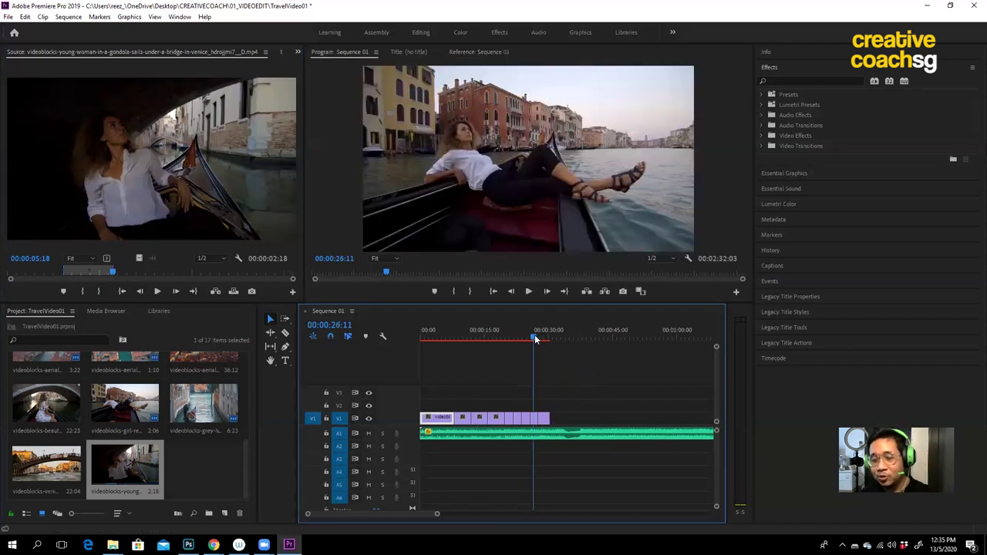
{"action": "left_click_drag", "start_coordinate": [535, 337], "coordinate": [537, 337]}
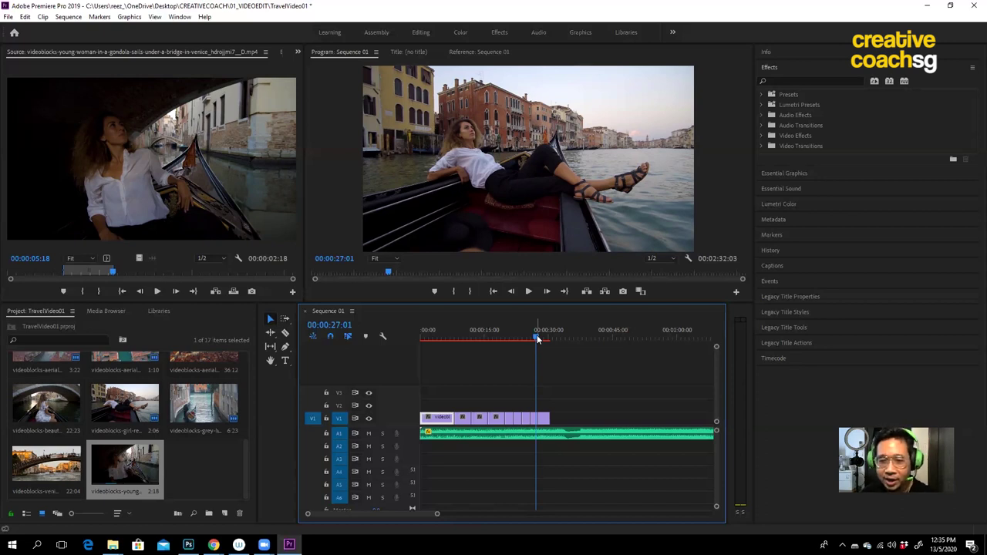
{"action": "key", "text": "space"}
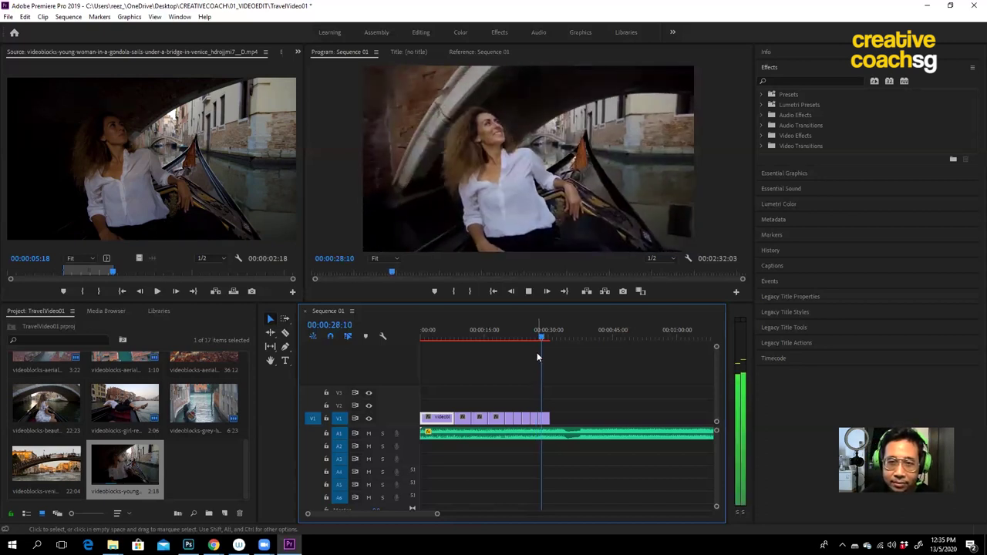
{"action": "key", "text": "space"}
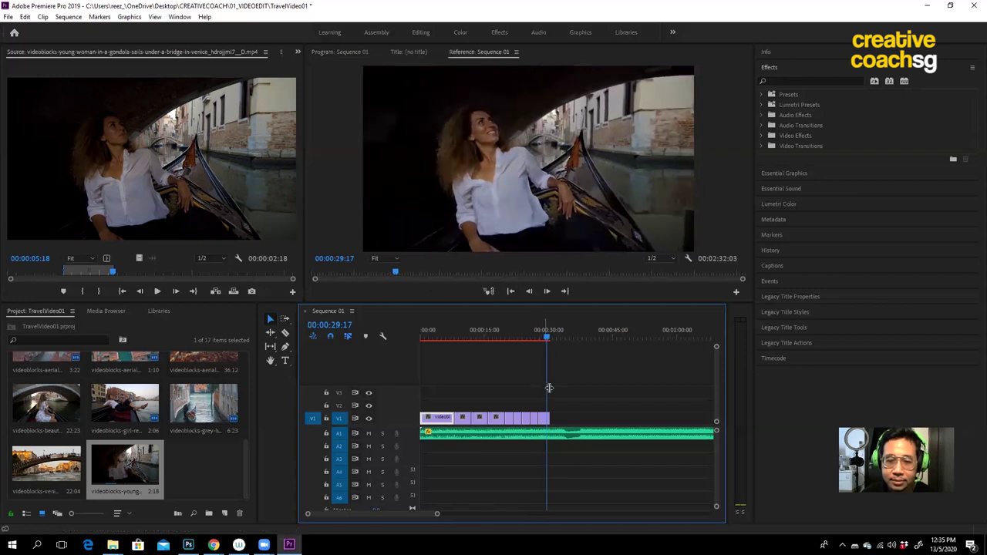
{"action": "left_click_drag", "start_coordinate": [553, 418], "coordinate": [546, 418]}
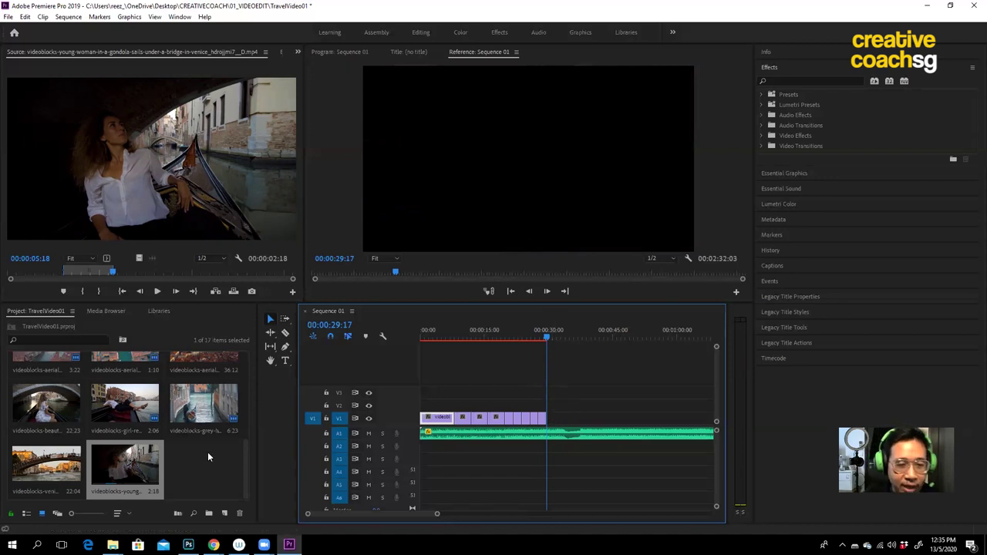
{"action": "scroll", "coordinate": [207, 452], "scroll_direction": "up", "scroll_amount": 2}
{"action": "scroll", "coordinate": [208, 453], "scroll_direction": "up", "scroll_amount": 2}
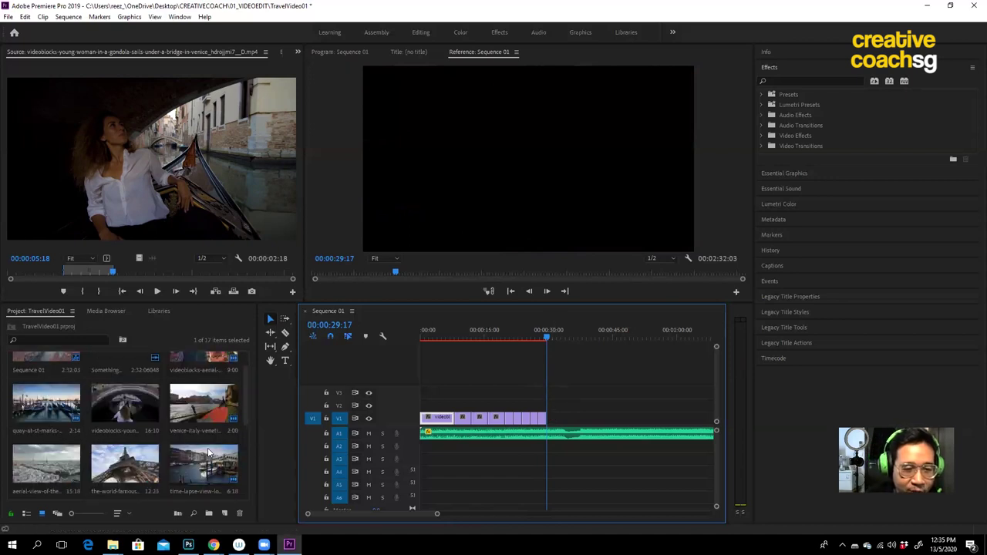
Step: Mark the forward-view canal clip from 00:00:01:06 to 00:00:05:03 and append it to V1
{"action": "double_click", "coordinate": [124, 404]}
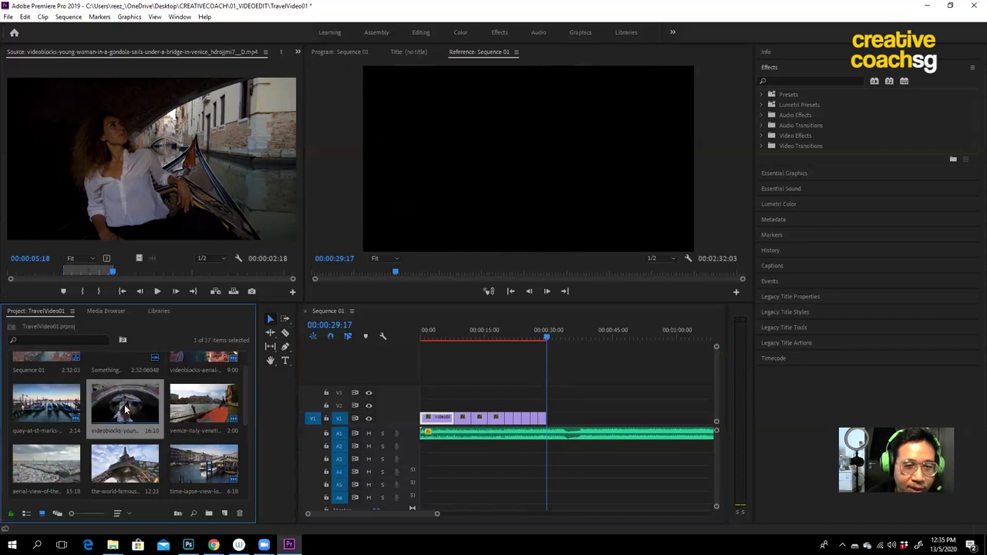
{"action": "mouse_move", "coordinate": [145, 273]}
{"action": "left_mouse_down"}
{"action": "mouse_move", "coordinate": [235, 275]}
{"action": "mouse_move", "coordinate": [22, 280]}
{"action": "mouse_move", "coordinate": [96, 271]}
{"action": "left_mouse_up"}
{"action": "left_click", "coordinate": [76, 292]}
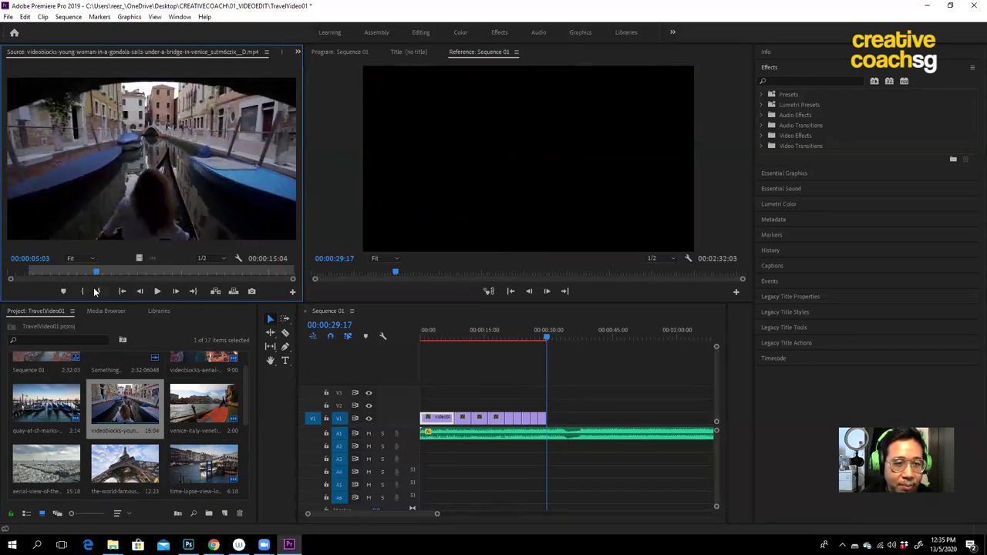
{"action": "left_click", "coordinate": [95, 292]}
{"action": "left_click_drag", "start_coordinate": [124, 196], "coordinate": [556, 423]}
Step: Play back the new shot, stopping at 00:00:31:18
{"action": "left_click", "coordinate": [543, 331]}
{"action": "key", "text": "space"}
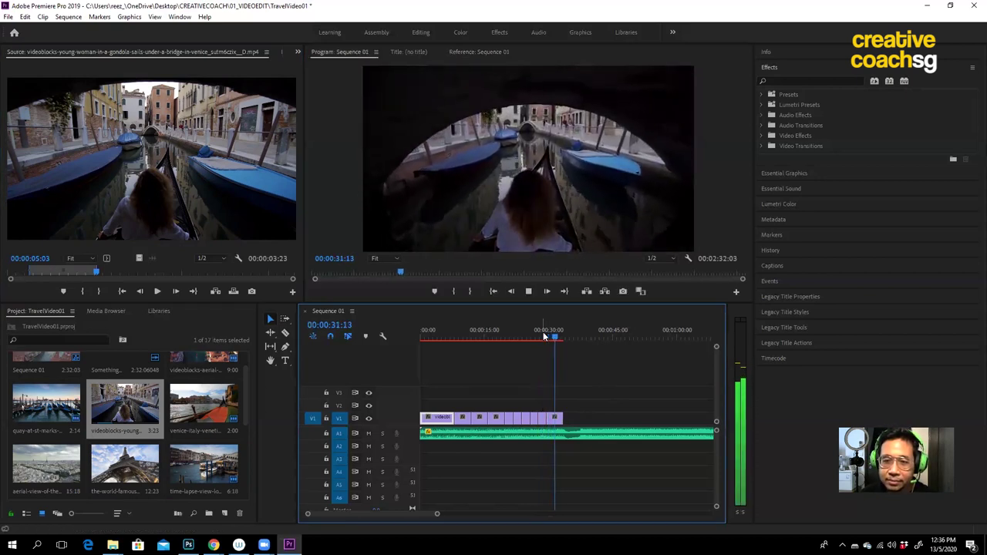
{"action": "left_click", "coordinate": [478, 52]}
{"action": "scroll", "coordinate": [50, 472], "scroll_direction": "down", "scroll_amount": 3}
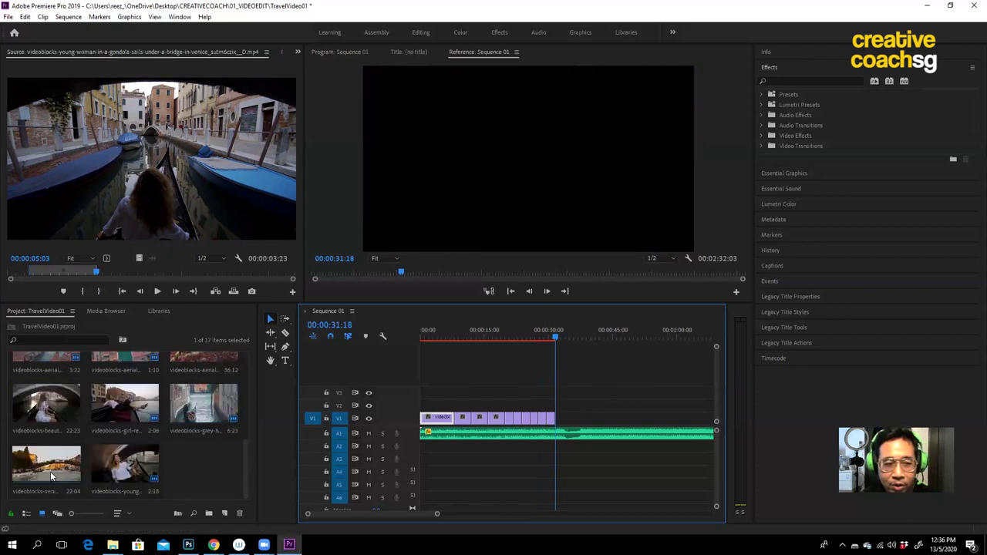
Step: Mark the bridge boat-ride clip up to 00:00:14:11 and overwrite it onto V1 at the playhead
{"action": "double_click", "coordinate": [50, 471]}
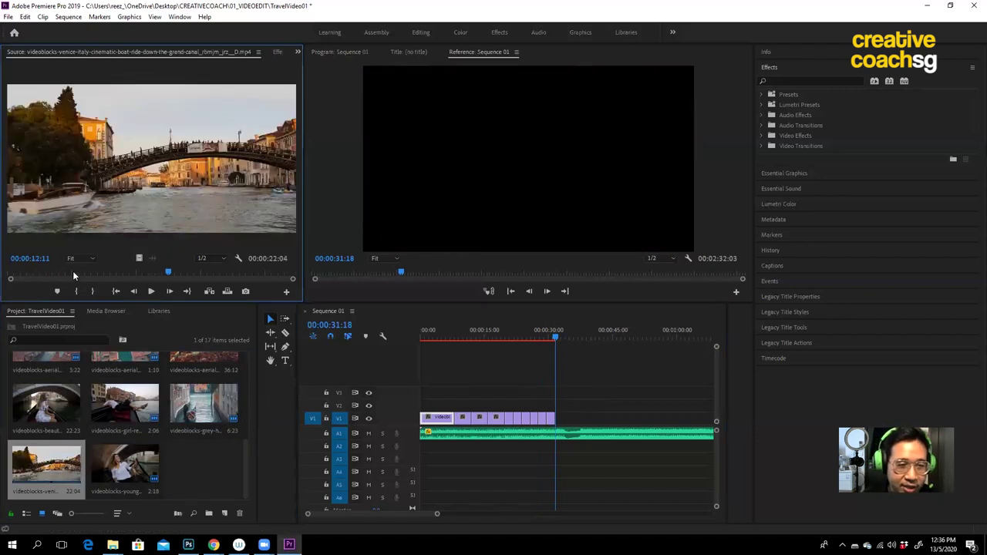
{"action": "left_click", "coordinate": [144, 273]}
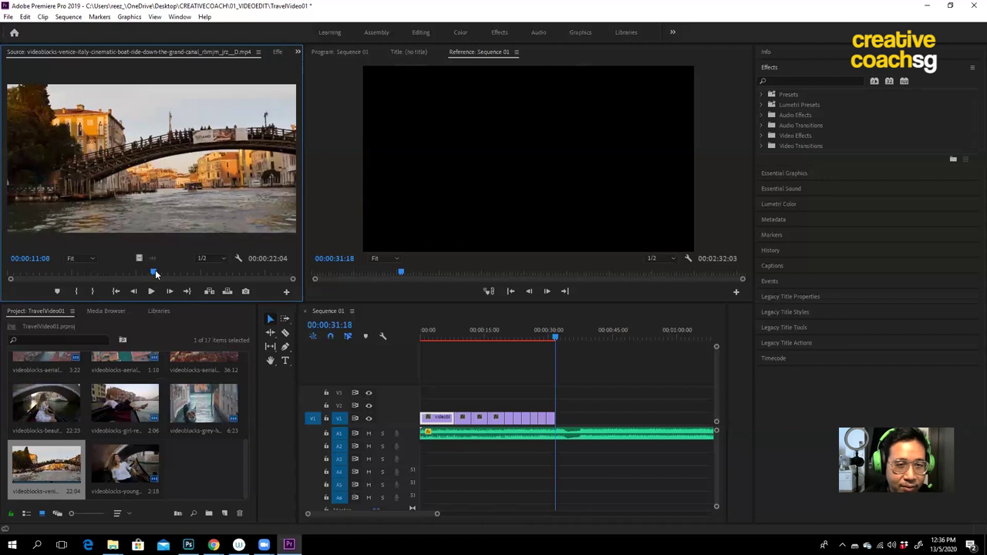
{"action": "left_click_drag", "start_coordinate": [159, 271], "coordinate": [165, 270]}
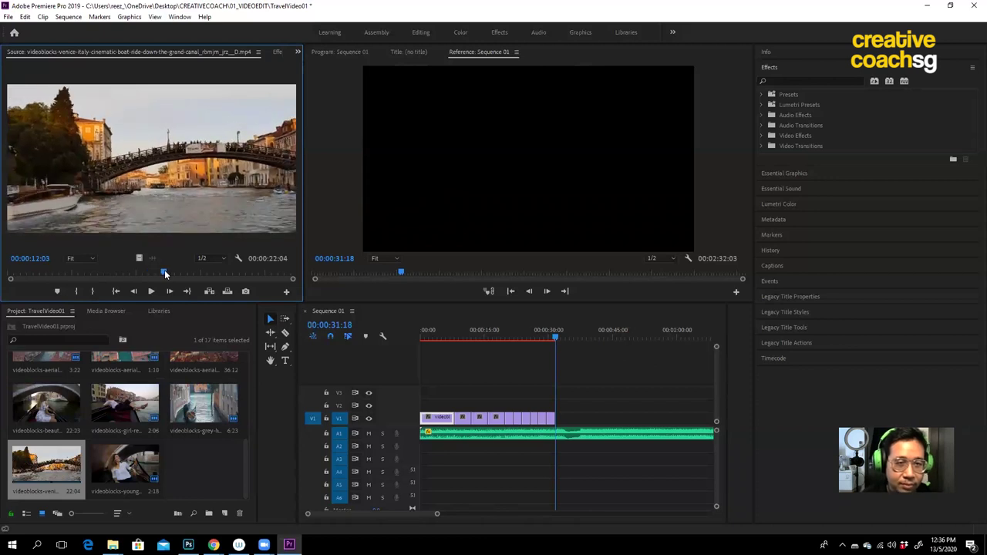
{"action": "left_click", "coordinate": [80, 293]}
{"action": "left_click", "coordinate": [193, 271]}
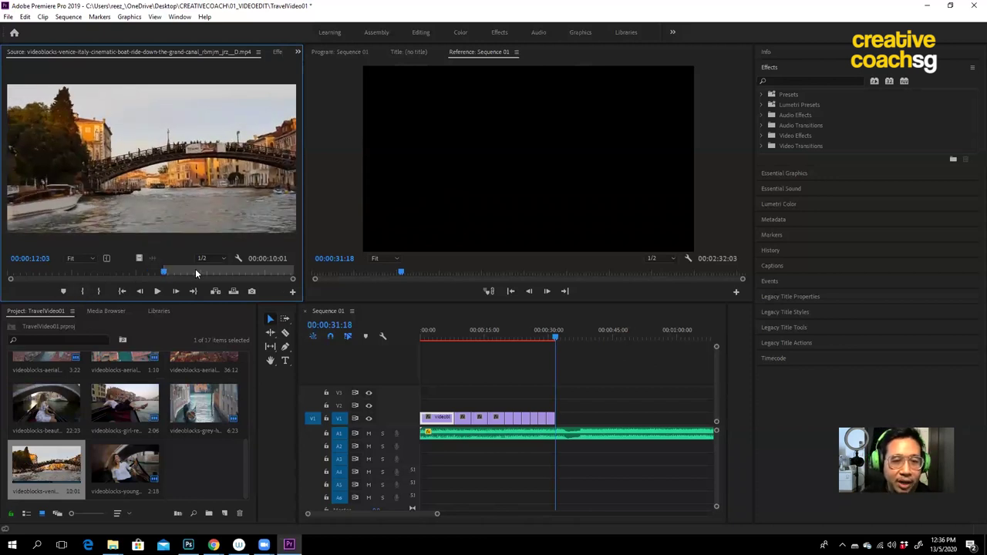
{"action": "left_click", "coordinate": [98, 291]}
{"action": "key", "text": "period"}
Step: Review the bridge shot and lengthen its end so the video ends near 37 seconds
{"action": "left_click_drag", "start_coordinate": [566, 336], "coordinate": [551, 334]}
{"action": "key", "text": "space"}
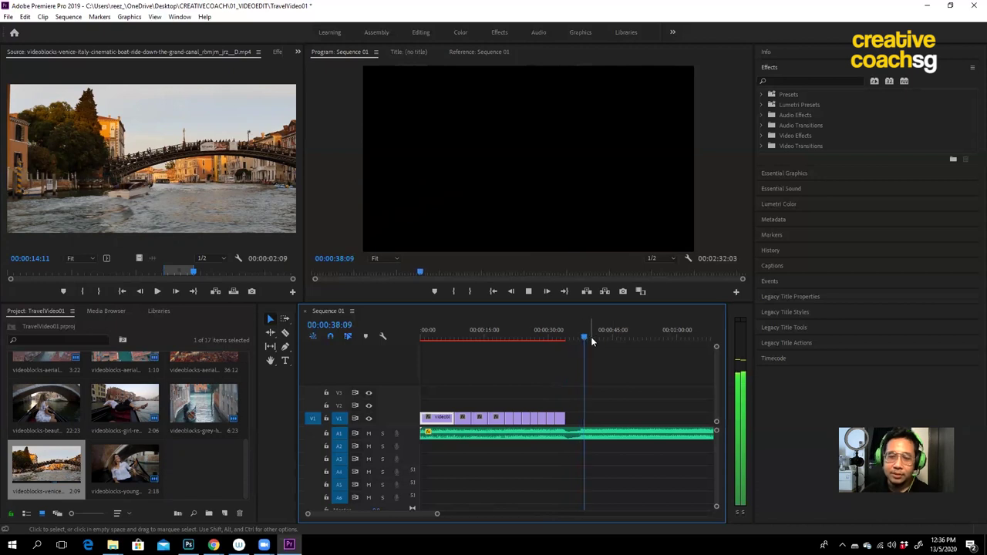
{"action": "left_click", "coordinate": [585, 339]}
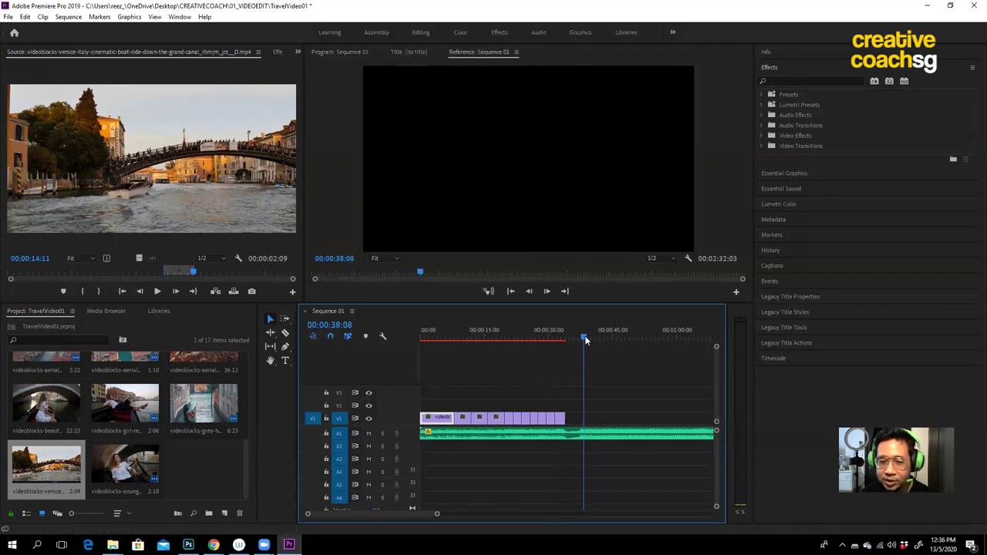
{"action": "left_click_drag", "start_coordinate": [584, 340], "coordinate": [565, 335]}
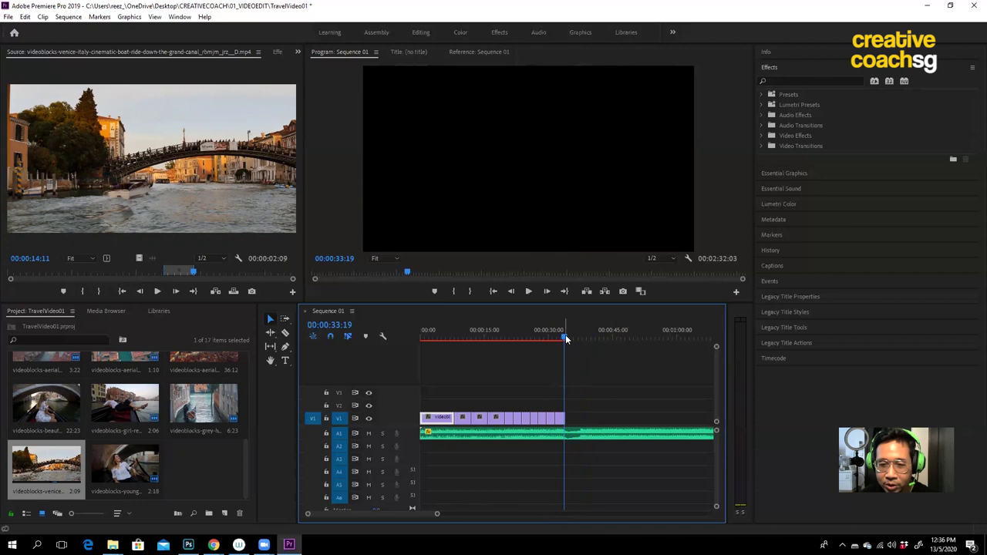
{"action": "left_click_drag", "start_coordinate": [570, 418], "coordinate": [579, 417]}
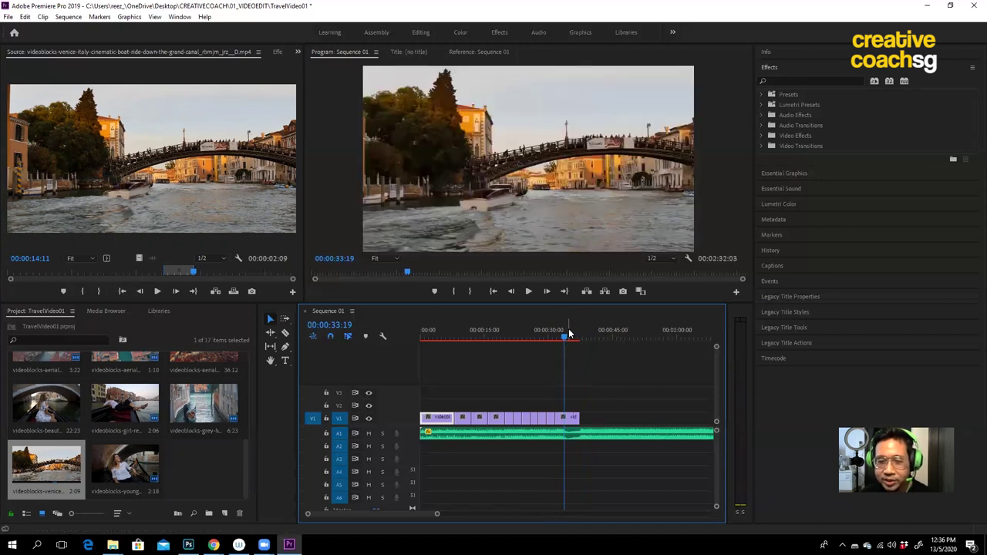
{"action": "key", "text": "space"}
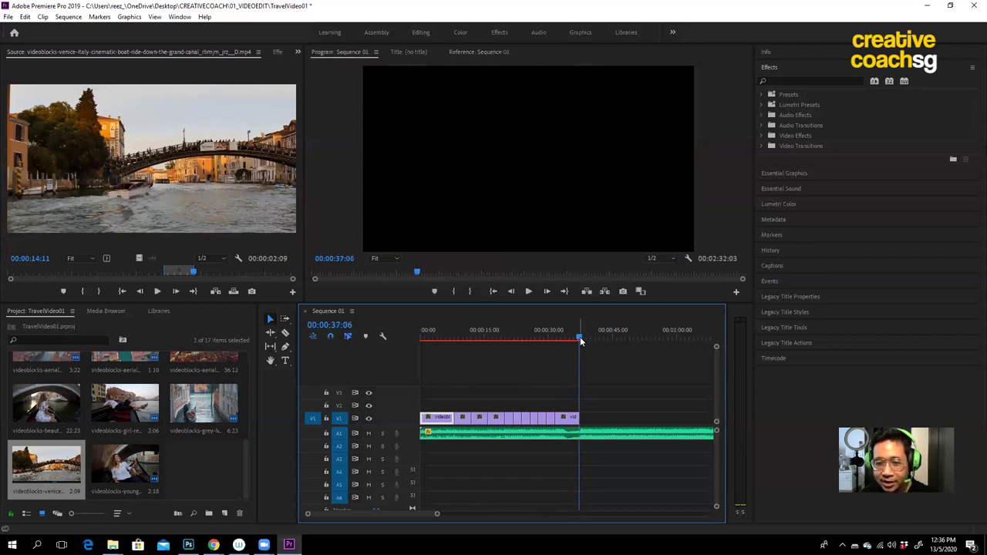
{"action": "left_click", "coordinate": [580, 336]}
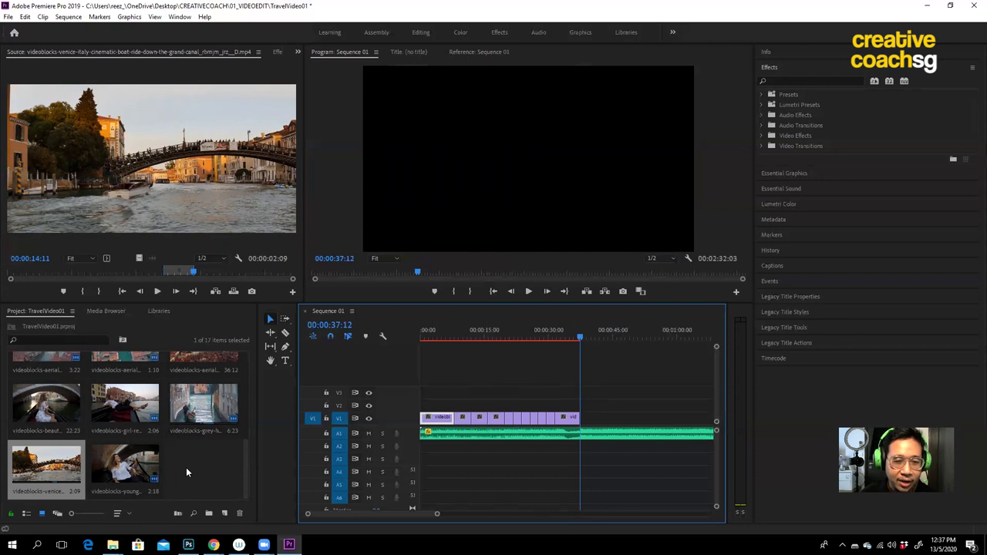
{"action": "scroll", "coordinate": [186, 468], "scroll_direction": "up", "scroll_amount": 1}
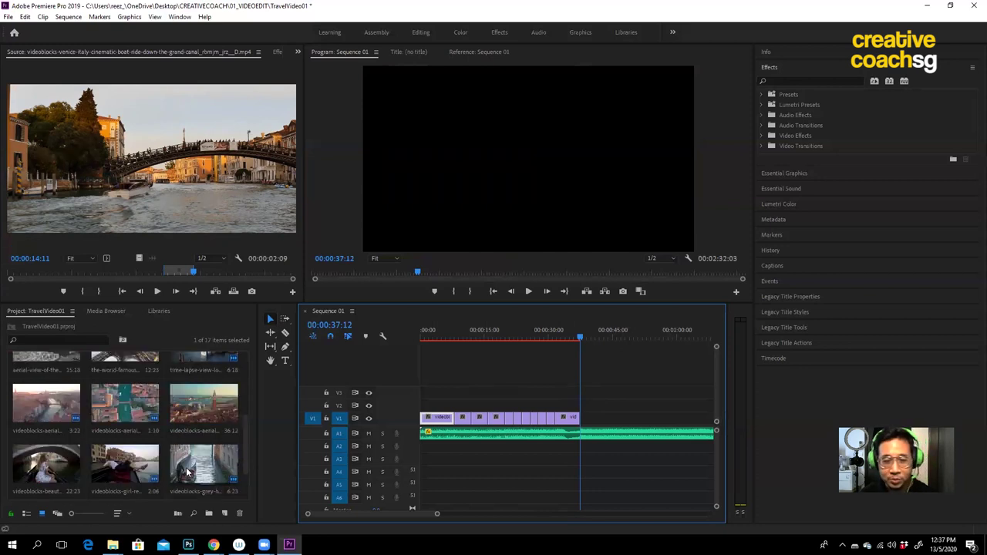
Step: Mark the aerial St Mark's clip from 00:00:07:05 to 00:00:16:12 and append it to V1
{"action": "double_click", "coordinate": [214, 414]}
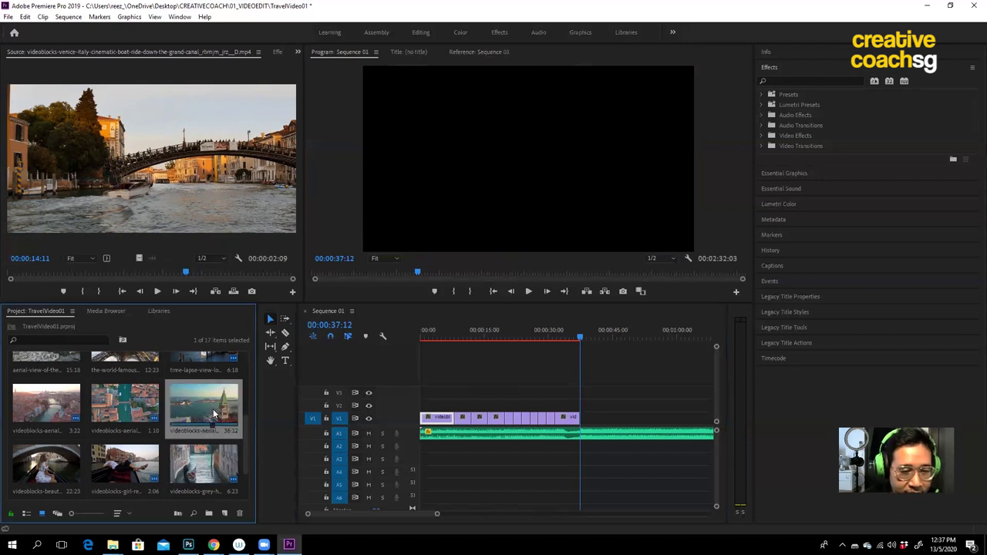
{"action": "left_click", "coordinate": [45, 273]}
{"action": "left_click_drag", "start_coordinate": [47, 277], "coordinate": [62, 276]}
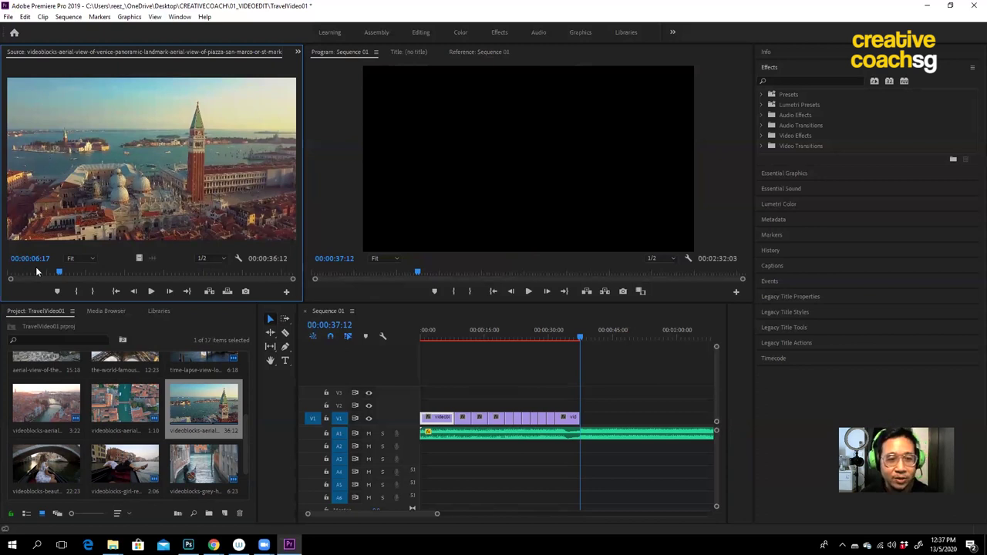
{"action": "left_click_drag", "start_coordinate": [59, 275], "coordinate": [63, 273]}
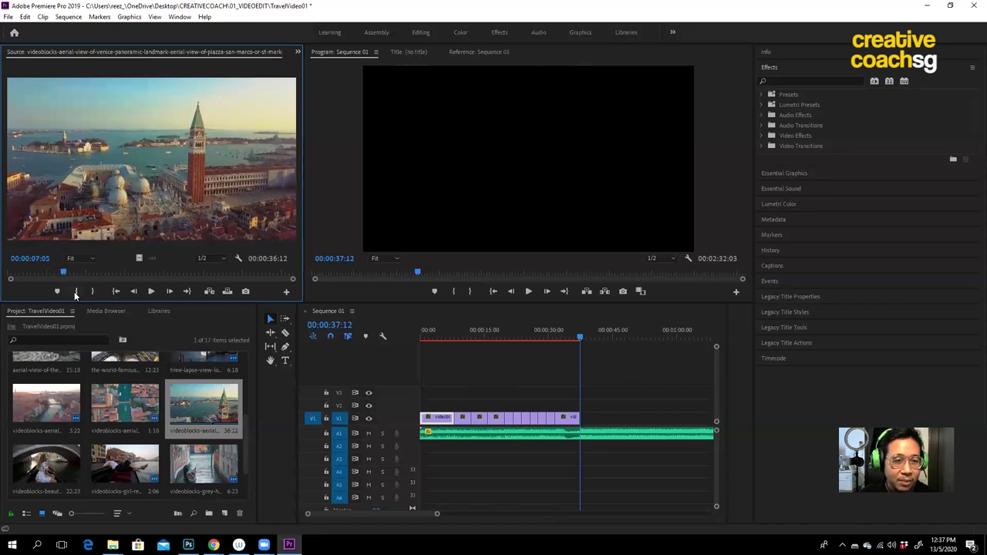
{"action": "left_click", "coordinate": [75, 292]}
{"action": "left_click", "coordinate": [137, 273]}
{"action": "left_click", "coordinate": [98, 292]}
{"action": "left_click_drag", "start_coordinate": [96, 193], "coordinate": [588, 419]}
Step: Review the aerial shot and trim its ending slightly so the footage ends near 00:00:45:11
{"action": "left_click", "coordinate": [580, 330]}
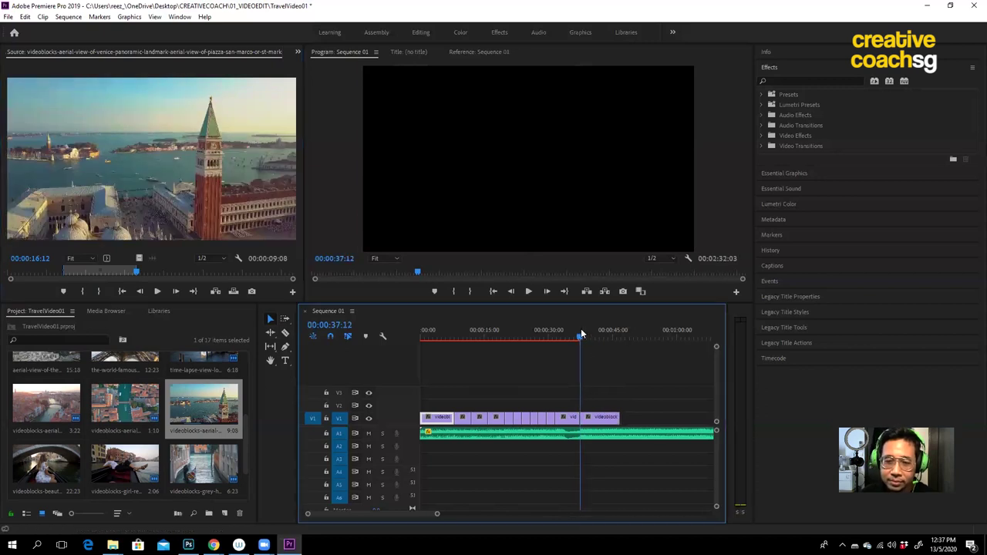
{"action": "key", "text": "space"}
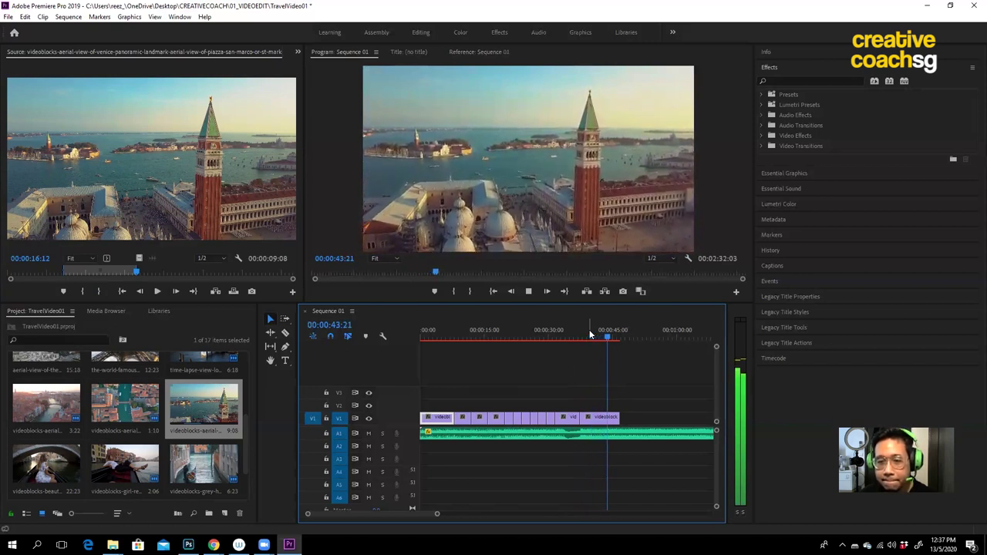
{"action": "key", "text": "space"}
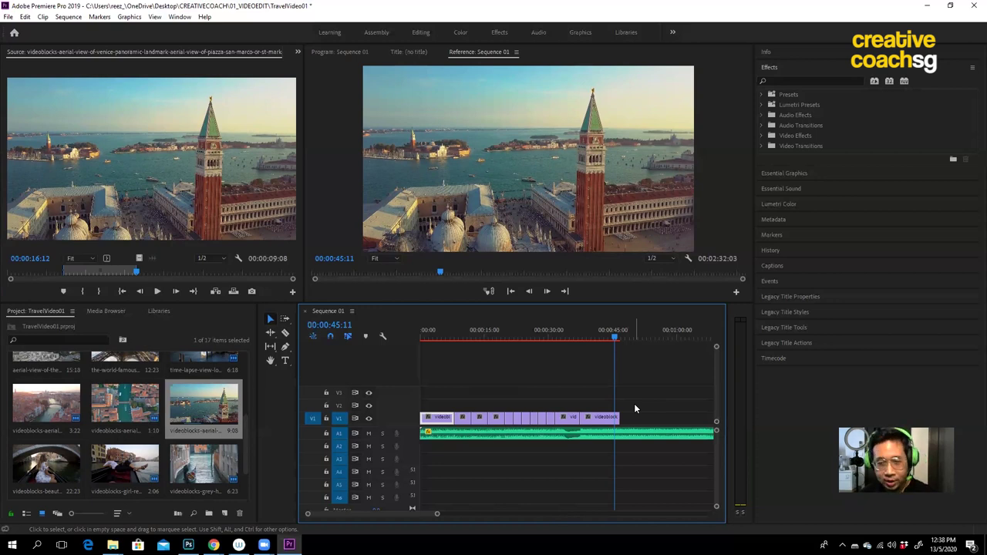
{"action": "left_click", "coordinate": [610, 418]}
{"action": "left_click_drag", "start_coordinate": [629, 416], "coordinate": [625, 417]}
{"action": "left_click", "coordinate": [621, 338]}
{"action": "left_click", "coordinate": [613, 339]}
{"action": "key", "text": "space"}
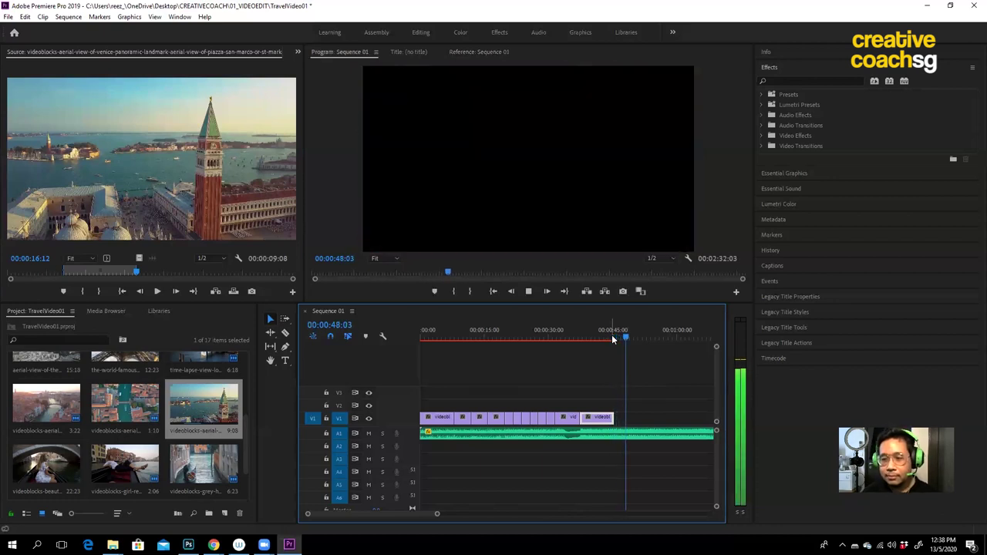
{"action": "key", "text": "space"}
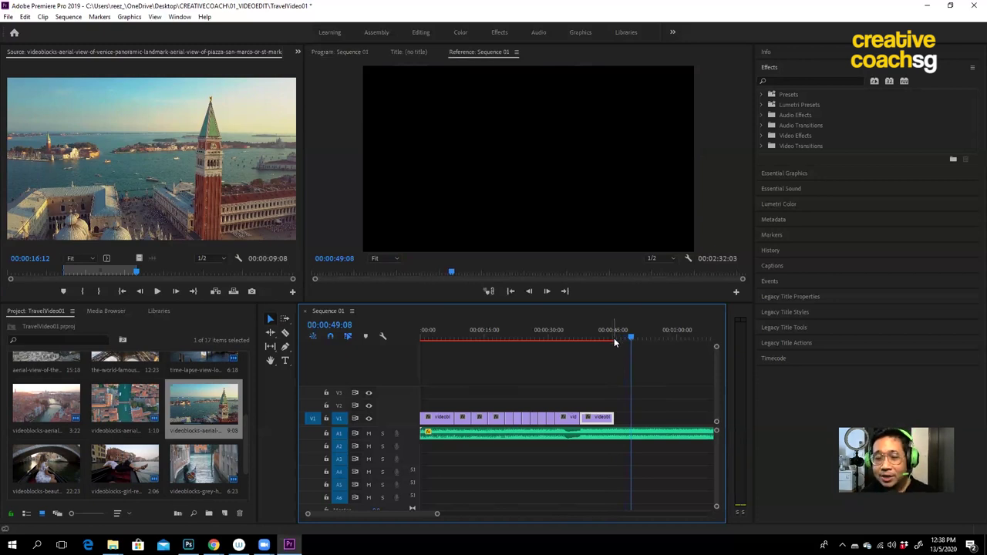
Step: Cut the A1 music with the Razor tool at 00:00:45:11 where the video ends
{"action": "left_click_drag", "start_coordinate": [629, 337], "coordinate": [614, 335]}
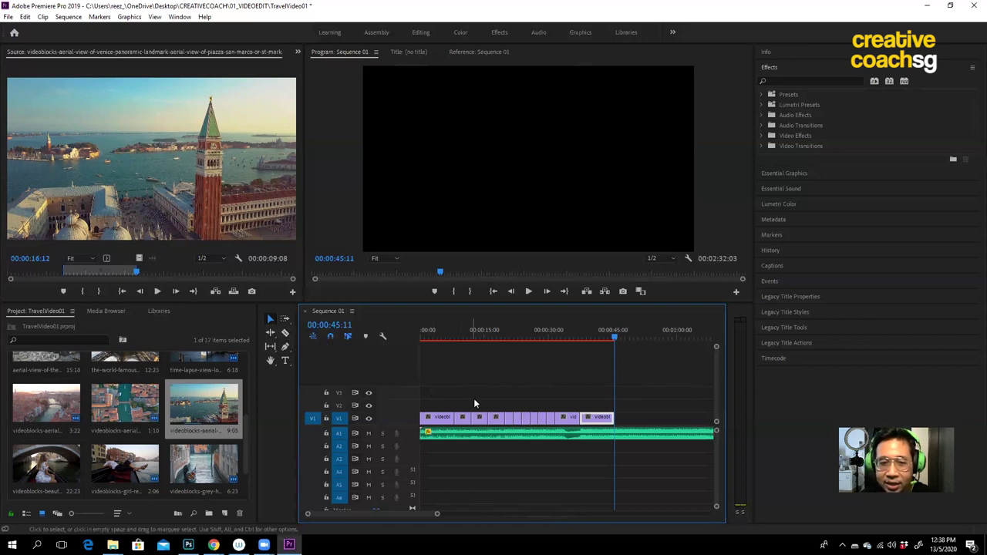
{"action": "left_click", "coordinate": [285, 336]}
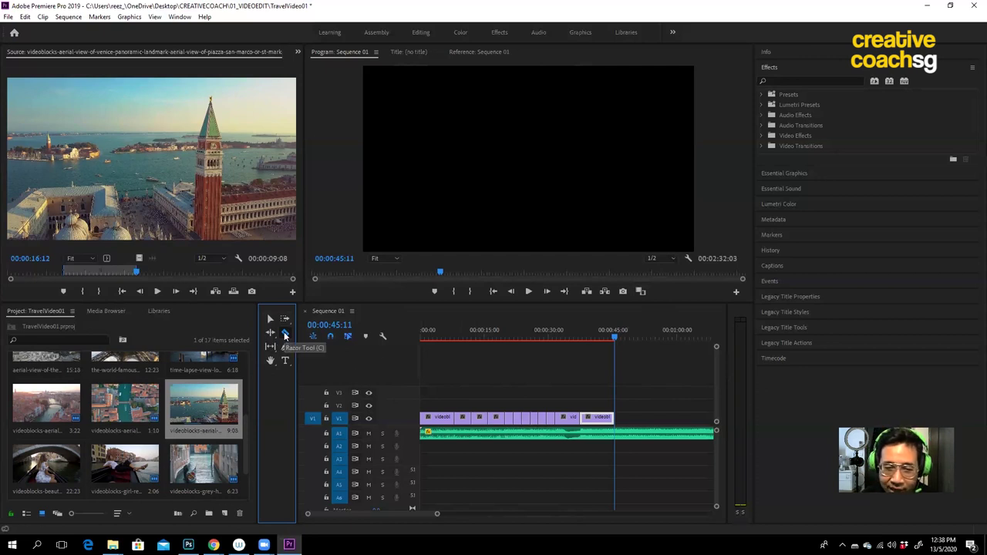
{"action": "left_click", "coordinate": [619, 432]}
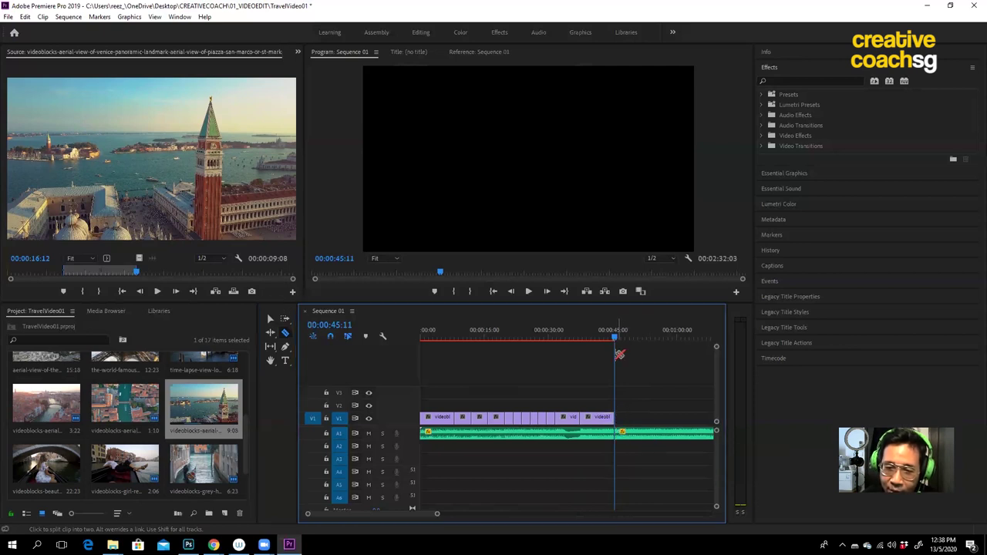
{"action": "mouse_move", "coordinate": [612, 332]}
{"action": "left_mouse_down"}
{"action": "mouse_move", "coordinate": [603, 333]}
{"action": "mouse_move", "coordinate": [629, 340]}
{"action": "left_mouse_up"}
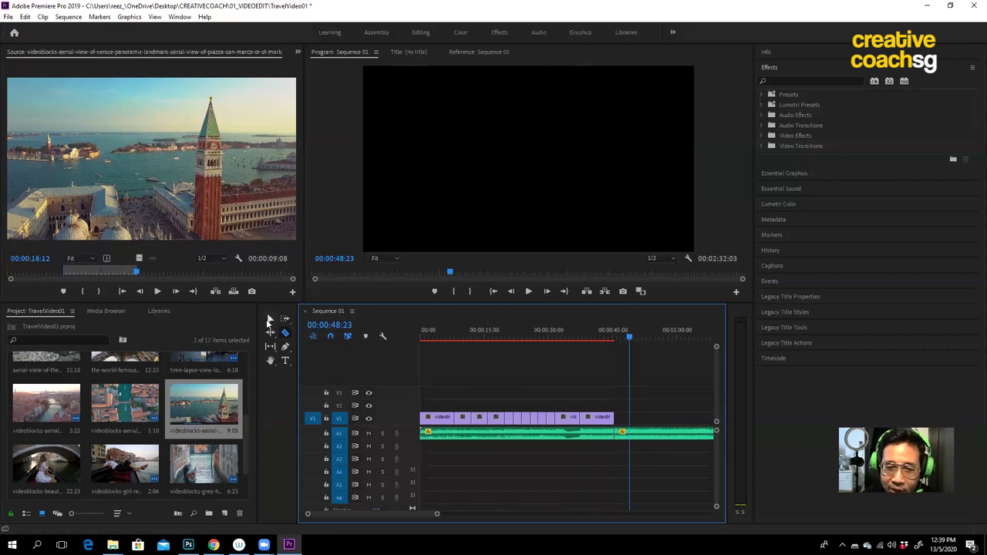
Step: Delete the music tail after the cut, then undo the deletion
{"action": "left_click", "coordinate": [269, 321]}
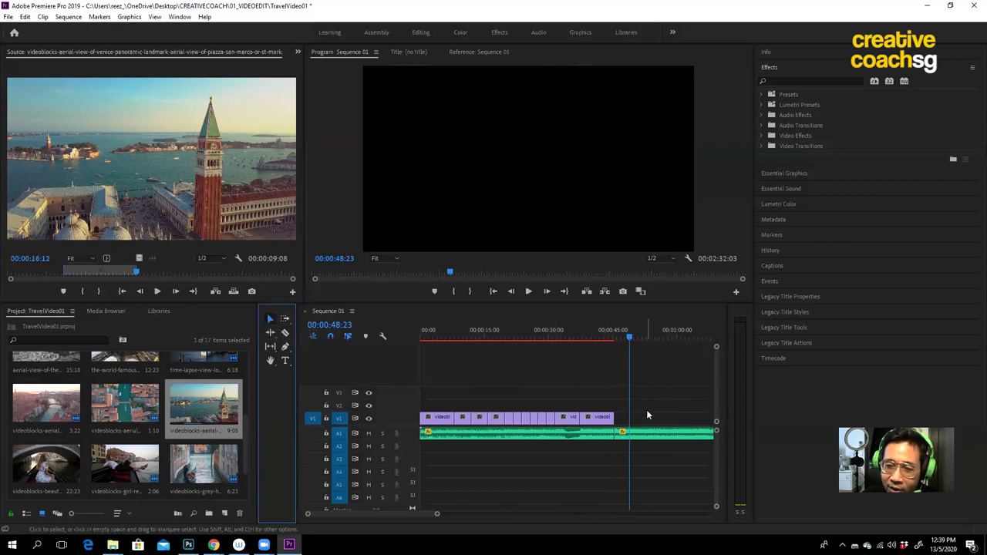
{"action": "left_click", "coordinate": [645, 433]}
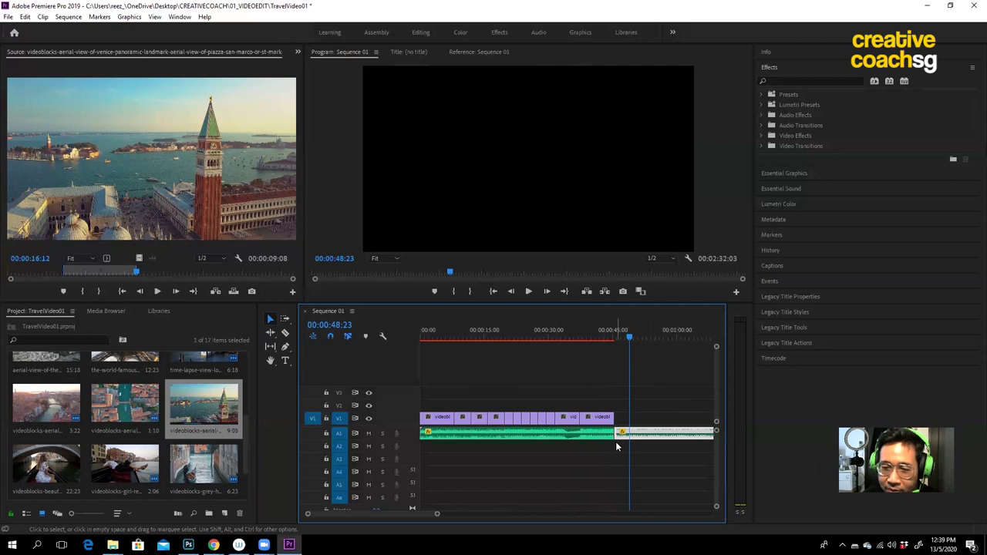
{"action": "key", "text": "Delete"}
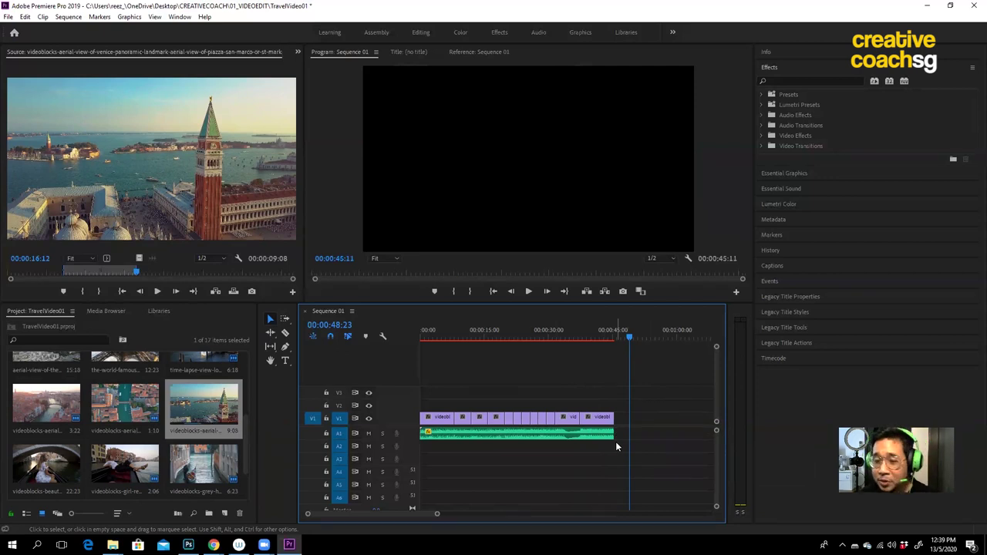
{"action": "key", "text": "ctrl+z"}
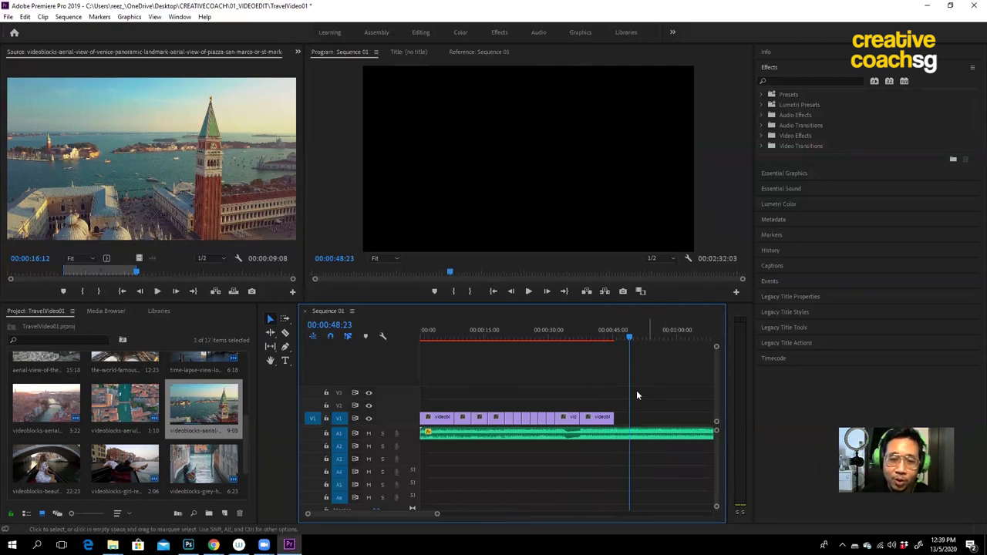
Step: Cut the A1 music where the video ends and delete the part past 00:00:45:11
{"action": "left_click", "coordinate": [284, 332]}
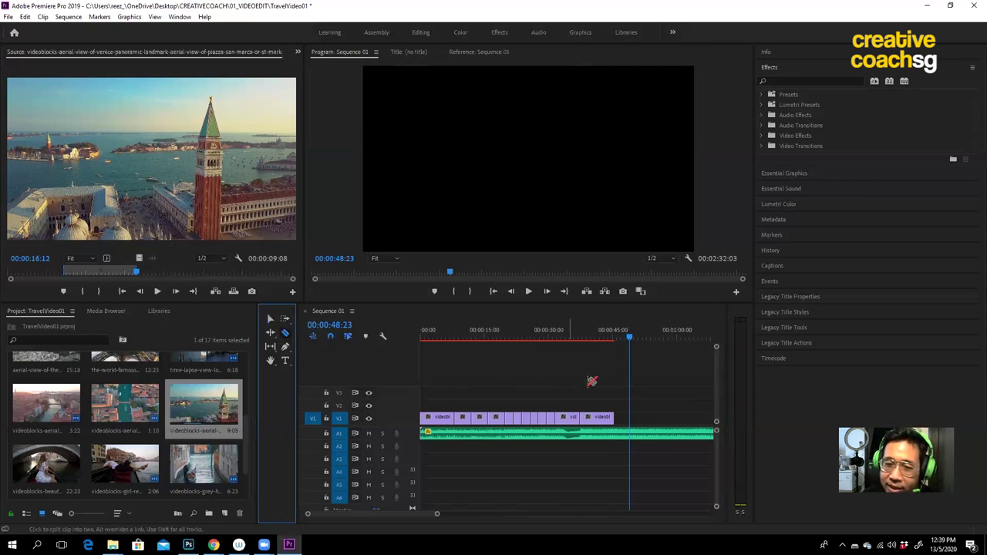
{"action": "left_click", "coordinate": [618, 432]}
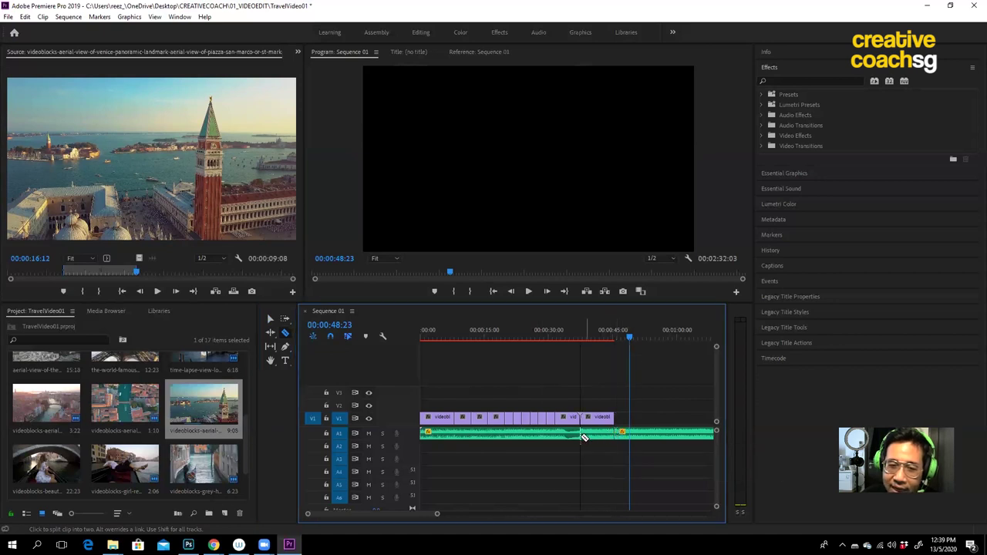
{"action": "left_click", "coordinate": [270, 321]}
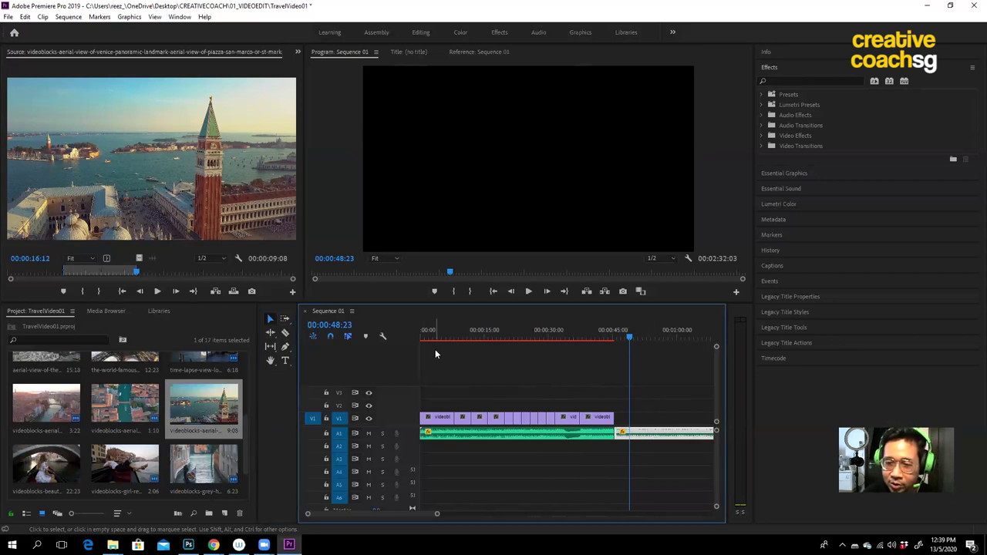
{"action": "key", "text": "Delete"}
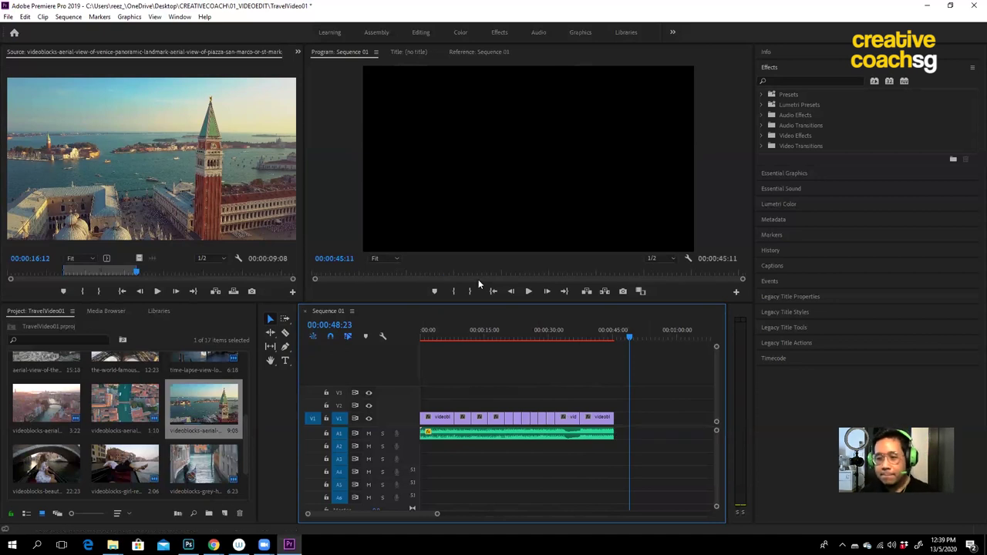
Step: Preview the shortened ending, then park the playhead at 00:00:41:18 with the A1 music selected
{"action": "left_click_drag", "start_coordinate": [630, 337], "coordinate": [590, 336]}
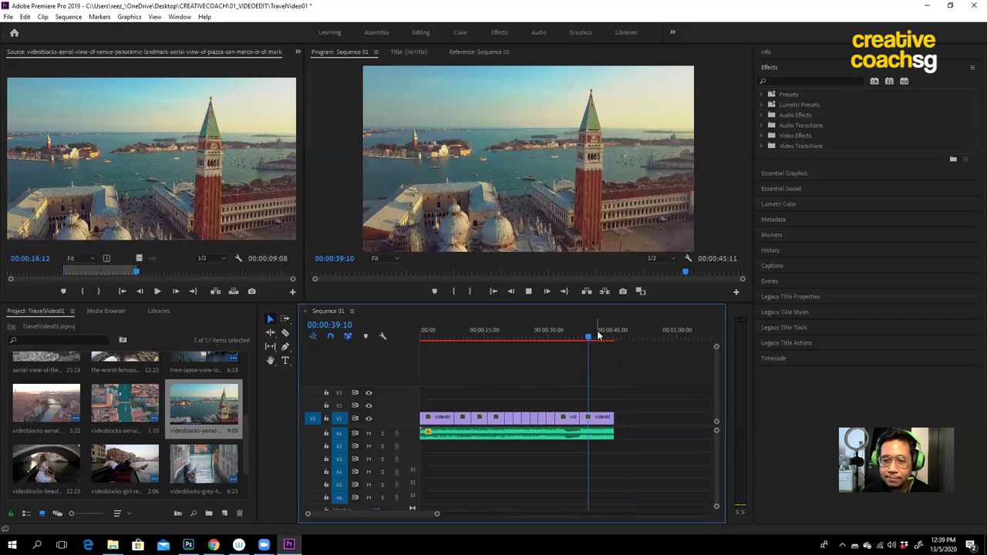
{"action": "key", "text": "space"}
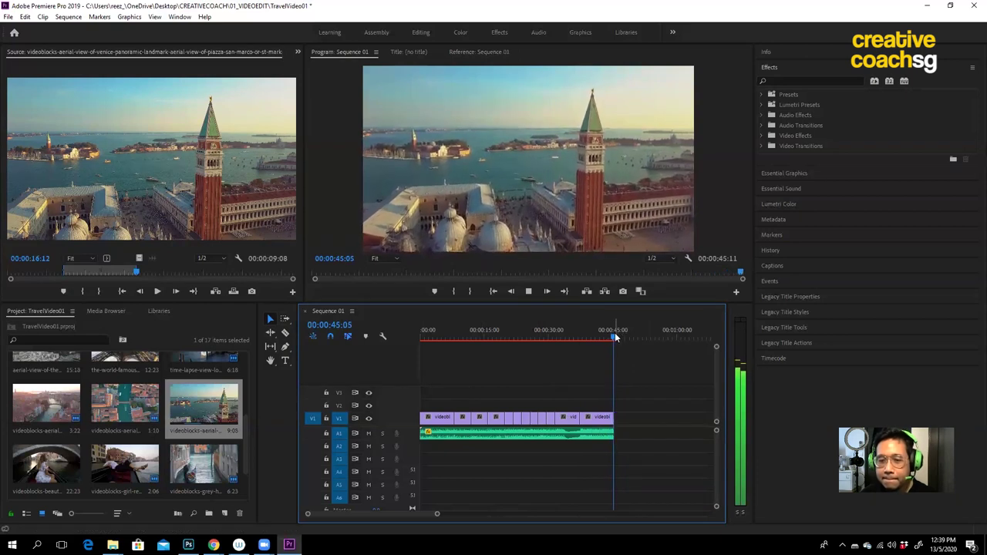
{"action": "left_click_drag", "start_coordinate": [615, 332], "coordinate": [606, 335]}
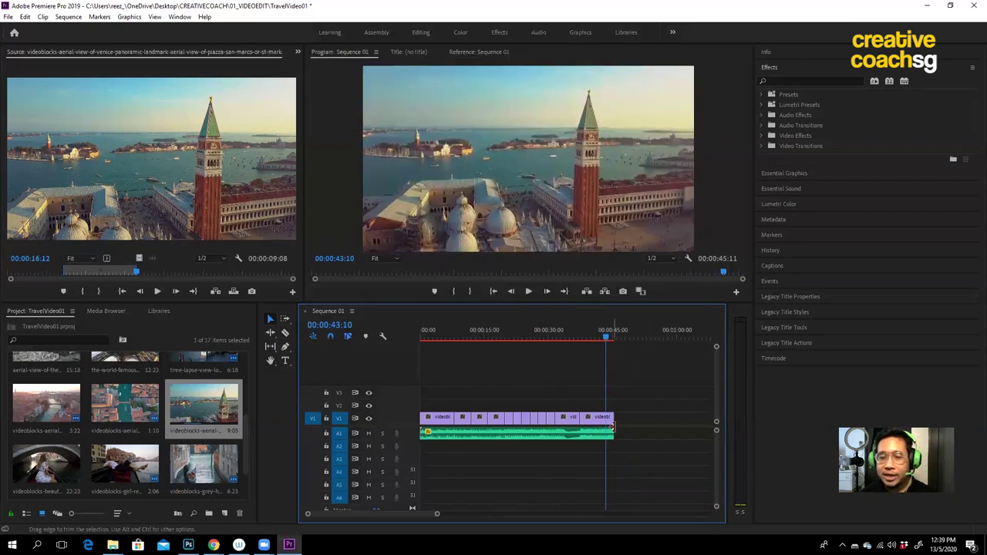
{"action": "left_click", "coordinate": [599, 435]}
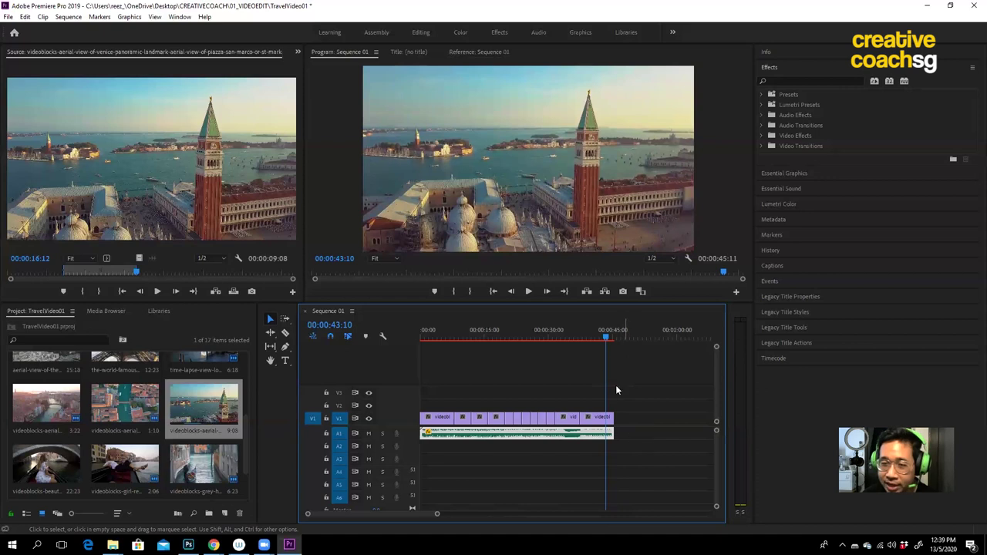
{"action": "left_click", "coordinate": [600, 337]}
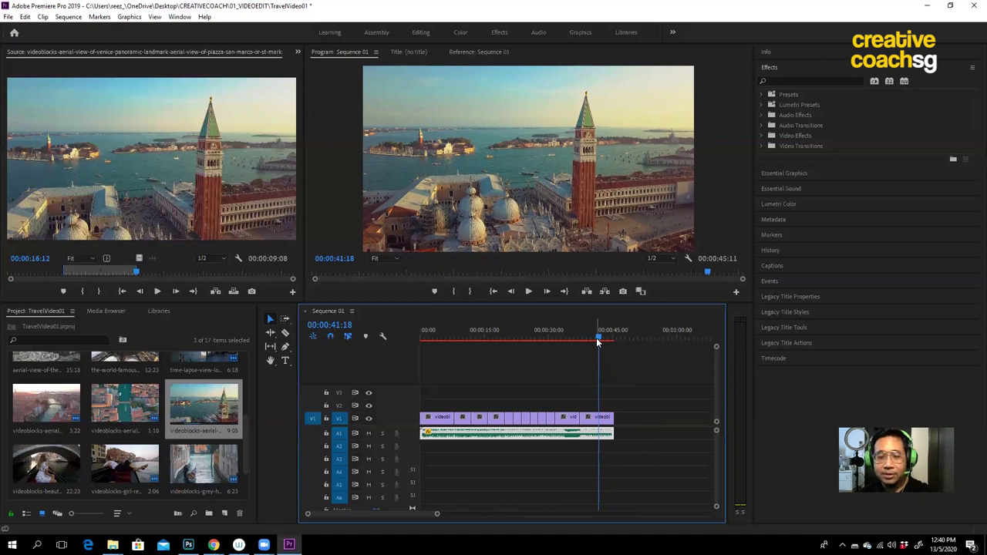
{"action": "left_click", "coordinate": [621, 390]}
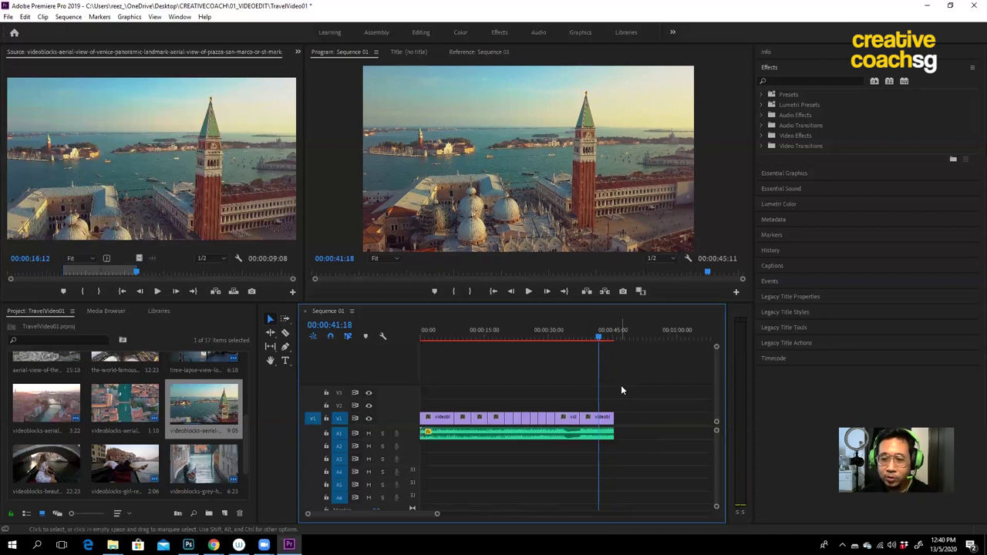
{"action": "left_click", "coordinate": [590, 438]}
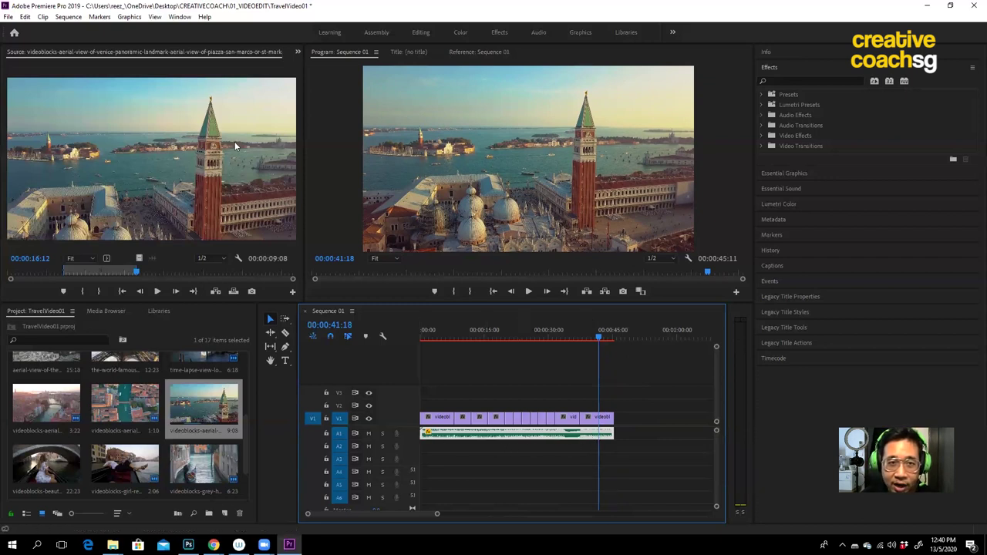
Step: Switch the panel group to Effect Controls showing the A1 music clip's volume settings
{"action": "left_click", "coordinate": [298, 54]}
{"action": "left_click", "coordinate": [297, 54]}
{"action": "left_click", "coordinate": [297, 54]}
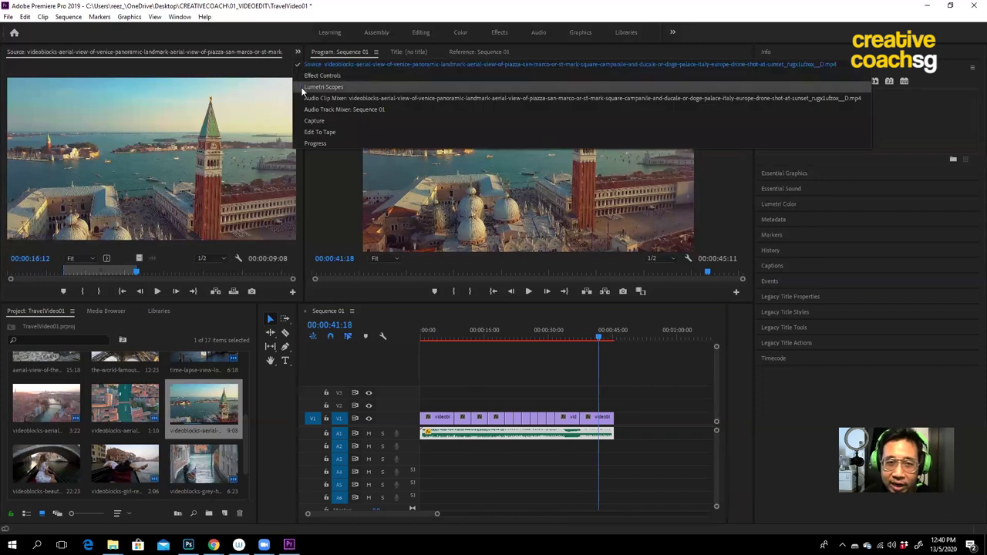
{"action": "left_click", "coordinate": [308, 76]}
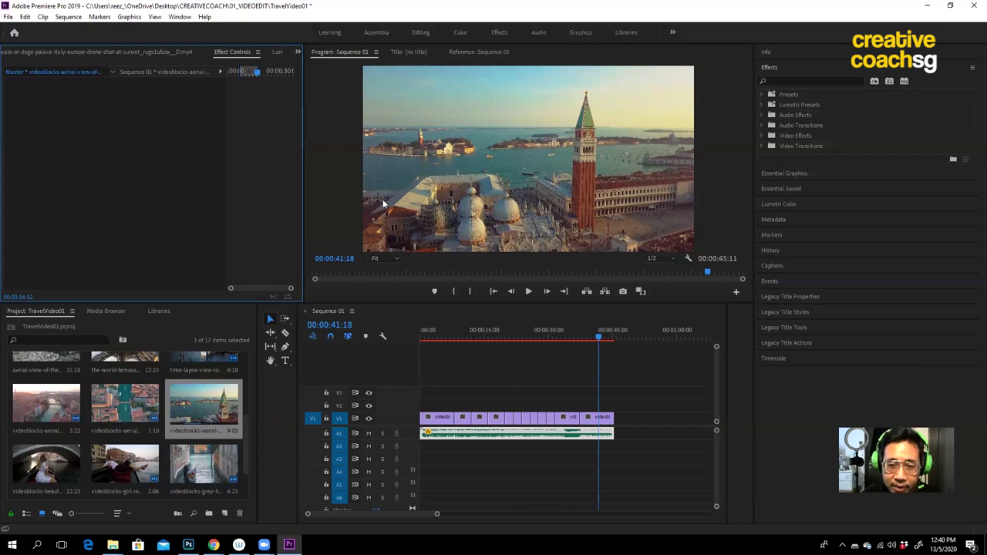
{"action": "left_click", "coordinate": [517, 434]}
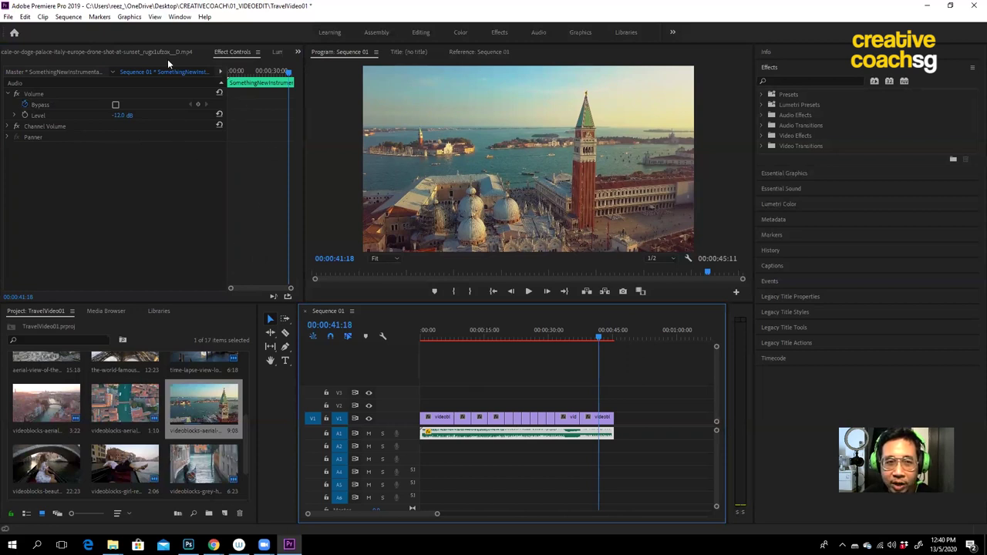
Step: Browse the list of available panels and close it without choosing anything
{"action": "left_click", "coordinate": [179, 17]}
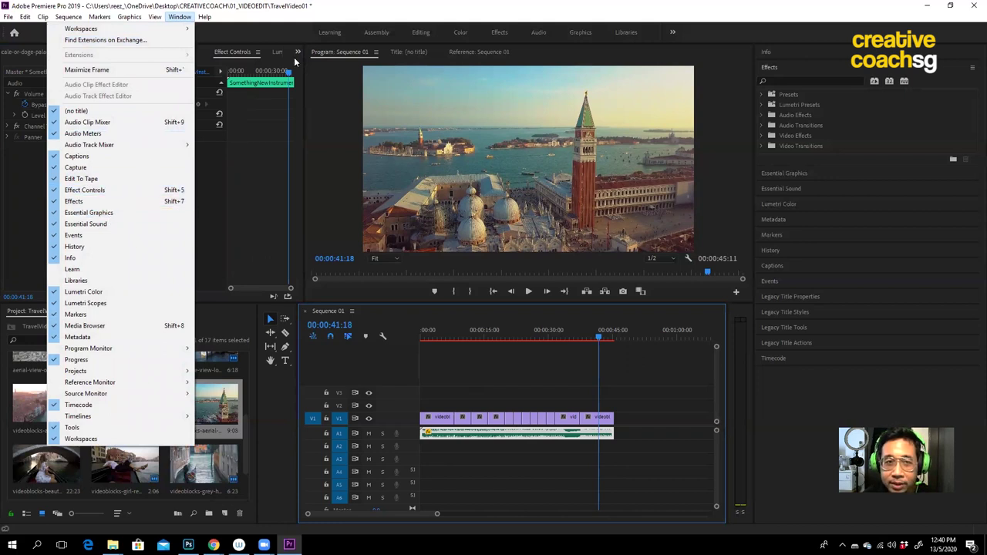
{"action": "key", "text": "Escape"}
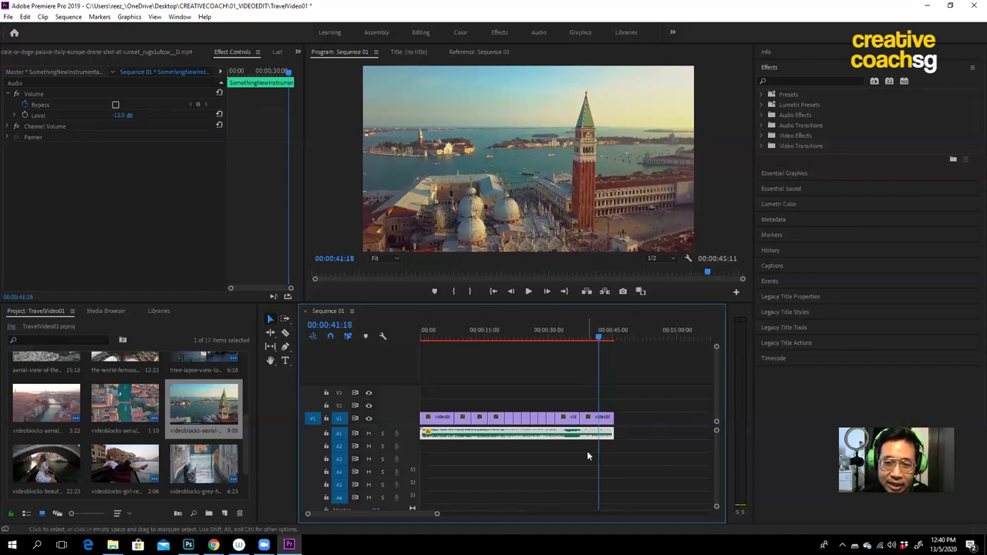
{"action": "left_click", "coordinate": [178, 17]}
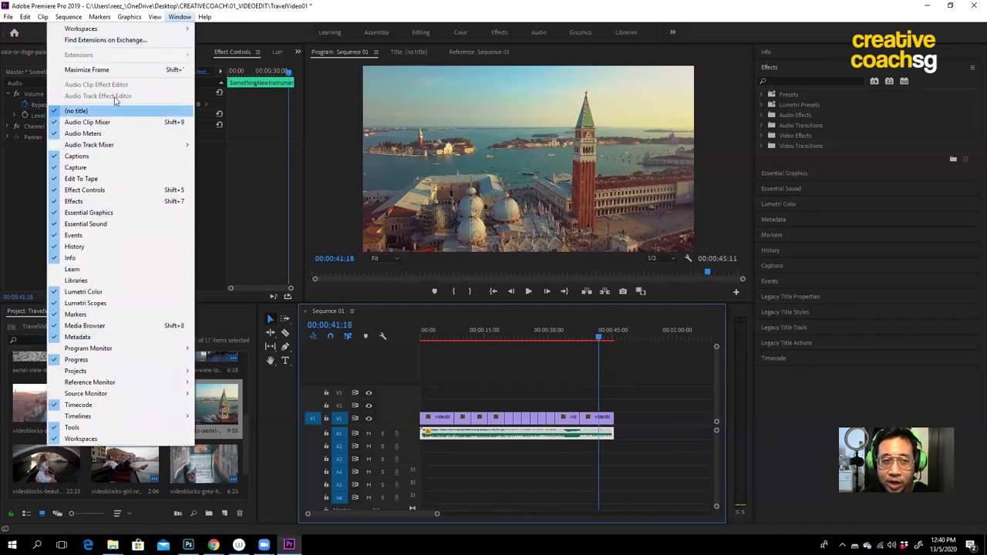
{"action": "left_click", "coordinate": [182, 17]}
{"action": "left_click", "coordinate": [183, 17]}
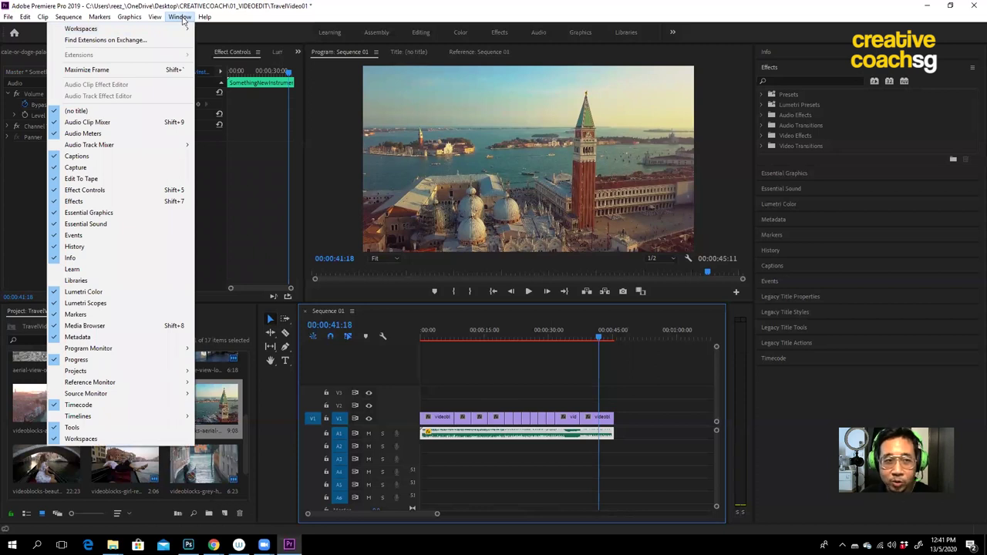
{"action": "left_click", "coordinate": [205, 17]}
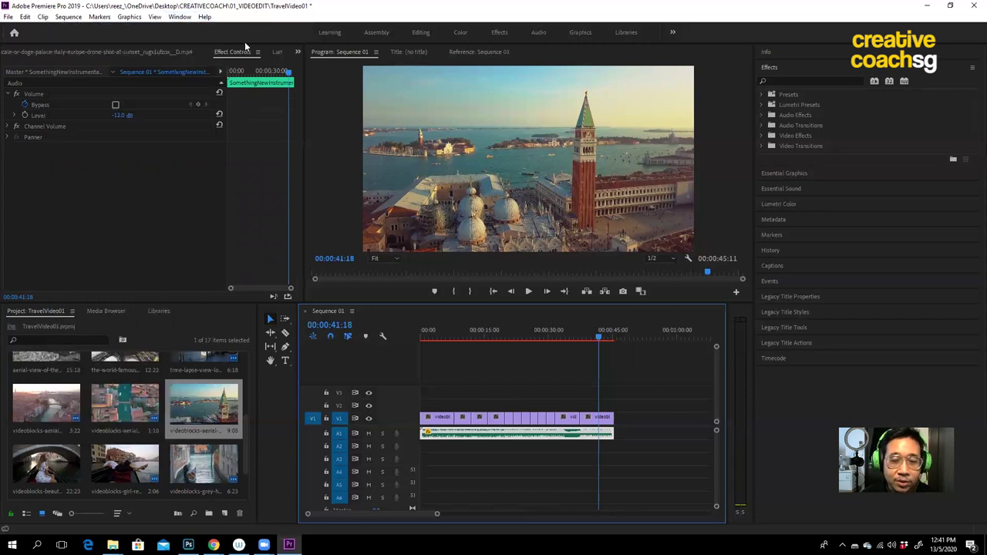
Step: Set the music Level to -12.0 dB and add a Volume keyframe at 00:00:39:13
{"action": "left_click_drag", "start_coordinate": [597, 338], "coordinate": [595, 338]}
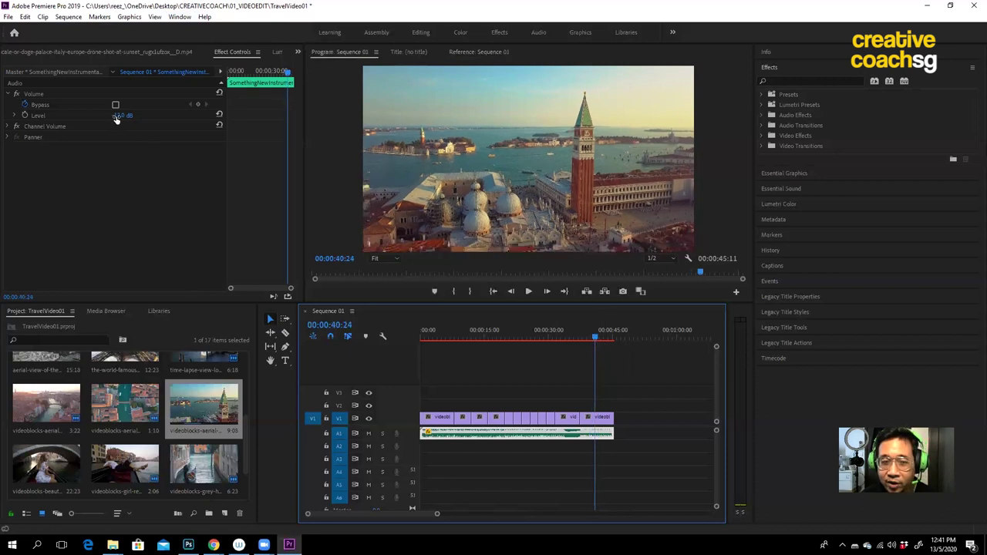
{"action": "left_click_drag", "start_coordinate": [116, 119], "coordinate": [121, 131]}
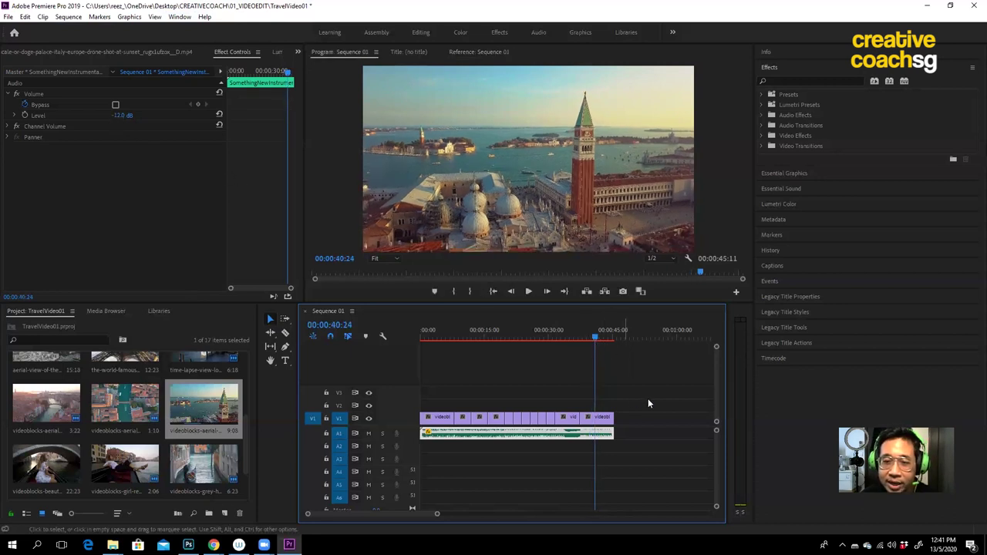
{"action": "left_click_drag", "start_coordinate": [596, 337], "coordinate": [592, 338]}
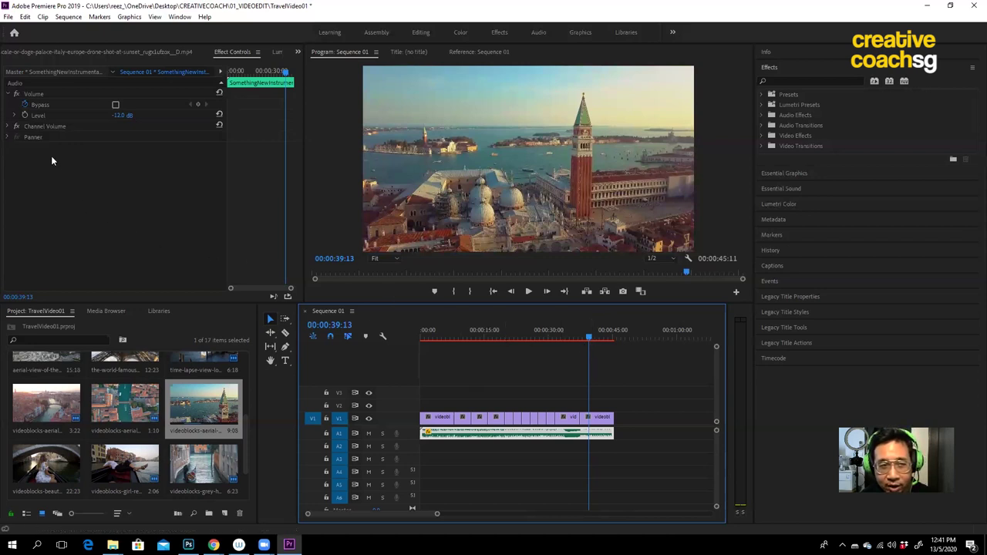
{"action": "left_click", "coordinate": [26, 116]}
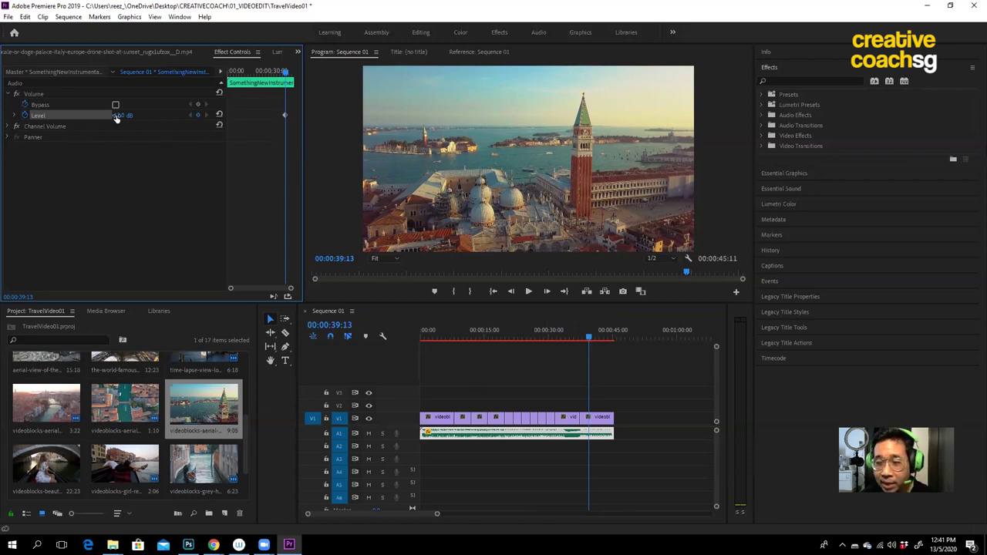
Step: Near the sequence end, drop the music Level to about -287.5 dB
{"action": "left_click", "coordinate": [590, 334]}
{"action": "left_click_drag", "start_coordinate": [594, 335], "coordinate": [615, 336]}
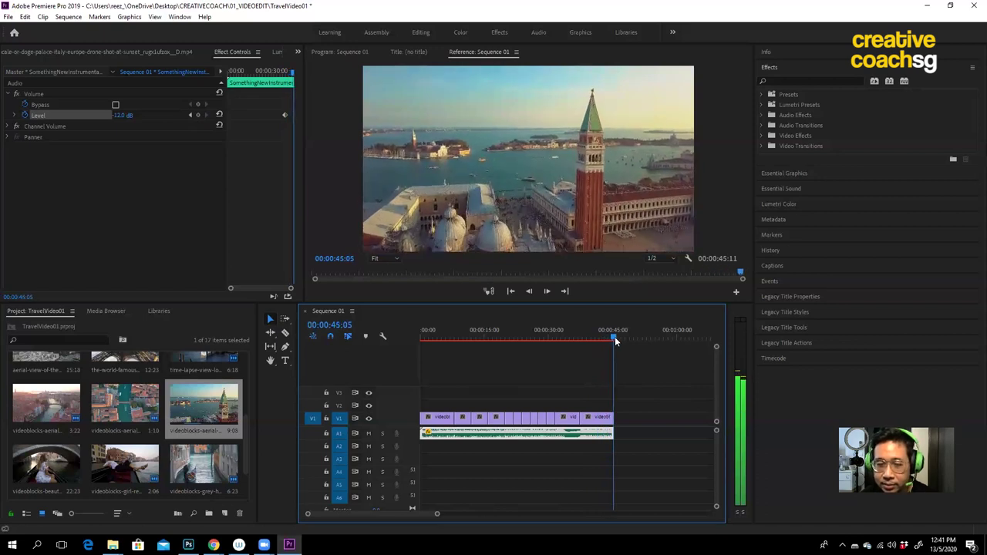
{"action": "left_click", "coordinate": [120, 116]}
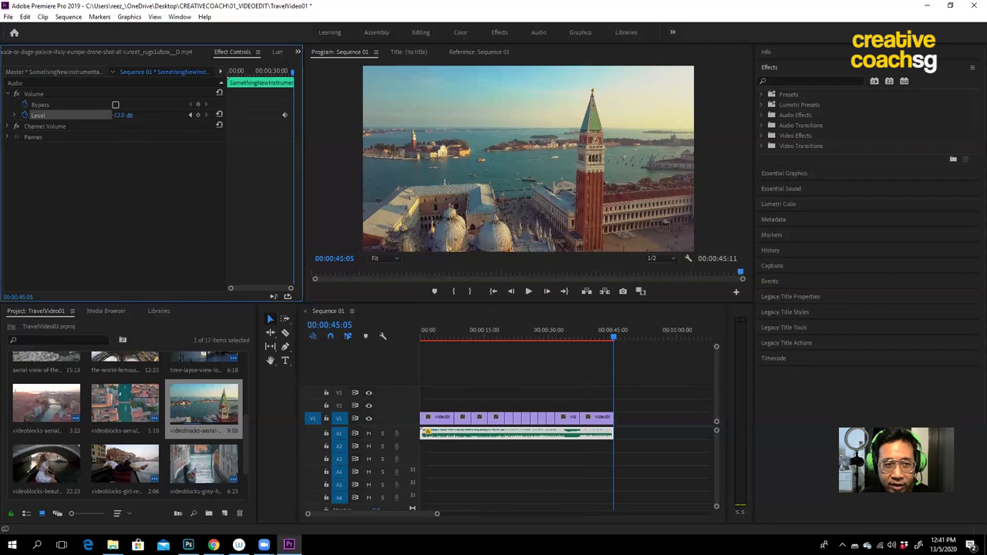
{"action": "left_click", "coordinate": [134, 135]}
{"action": "left_click_drag", "start_coordinate": [123, 115], "coordinate": [101, 115]}
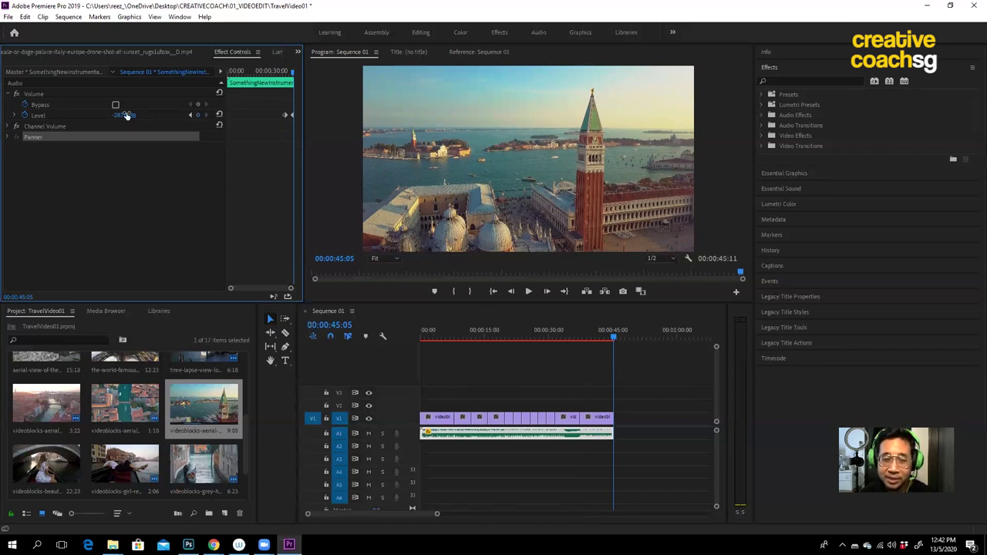
Step: Play back the music fade-out from 00:00:39:01, then return to the sequence start
{"action": "left_click", "coordinate": [608, 333]}
{"action": "left_click_drag", "start_coordinate": [609, 333], "coordinate": [586, 334]}
{"action": "key", "text": "space"}
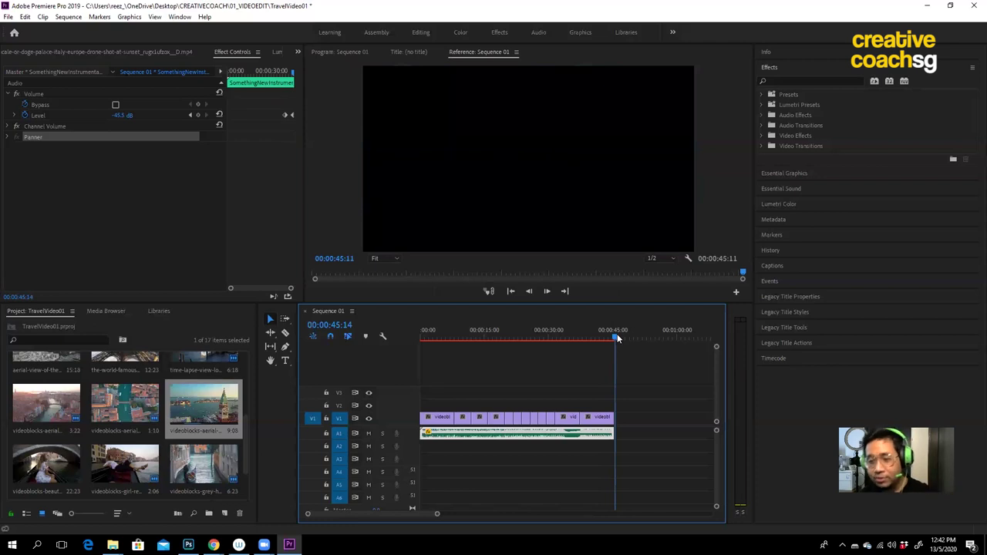
{"action": "left_click_drag", "start_coordinate": [617, 337], "coordinate": [592, 335]}
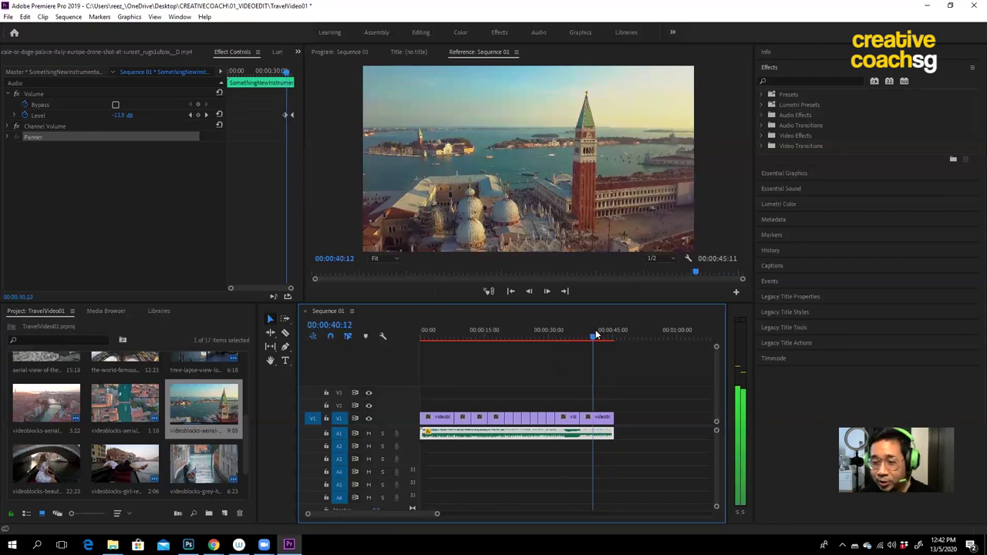
{"action": "key", "text": "Home"}
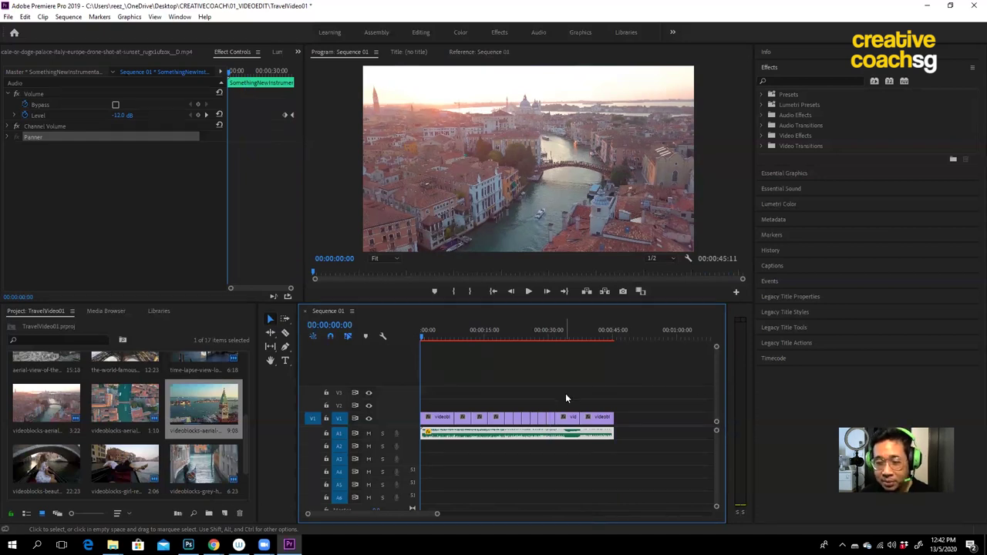
Step: Save the TravelVideo01 project via File > Save and play Sequence 01 from the start
{"action": "left_click", "coordinate": [10, 17]}
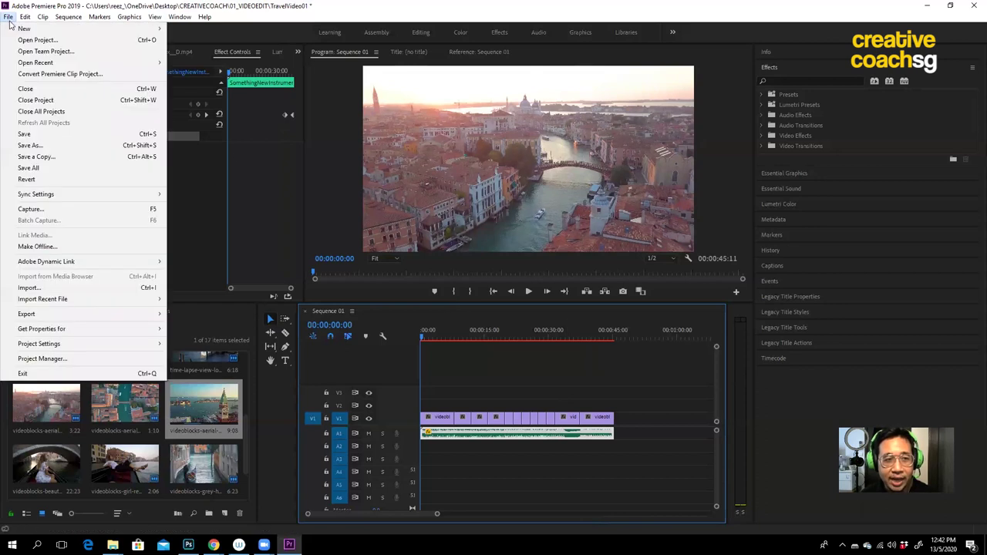
{"action": "left_click", "coordinate": [24, 135]}
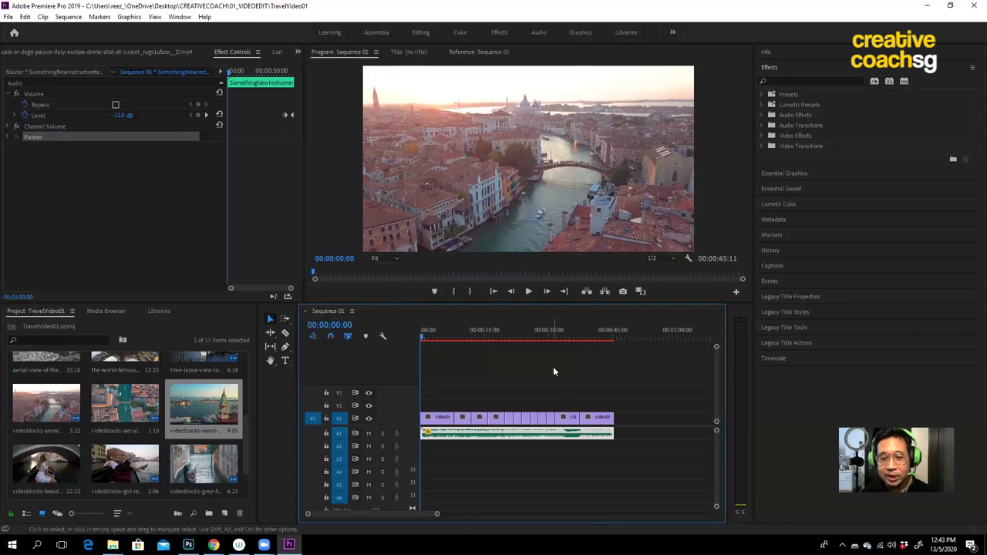
{"action": "key", "text": "space"}
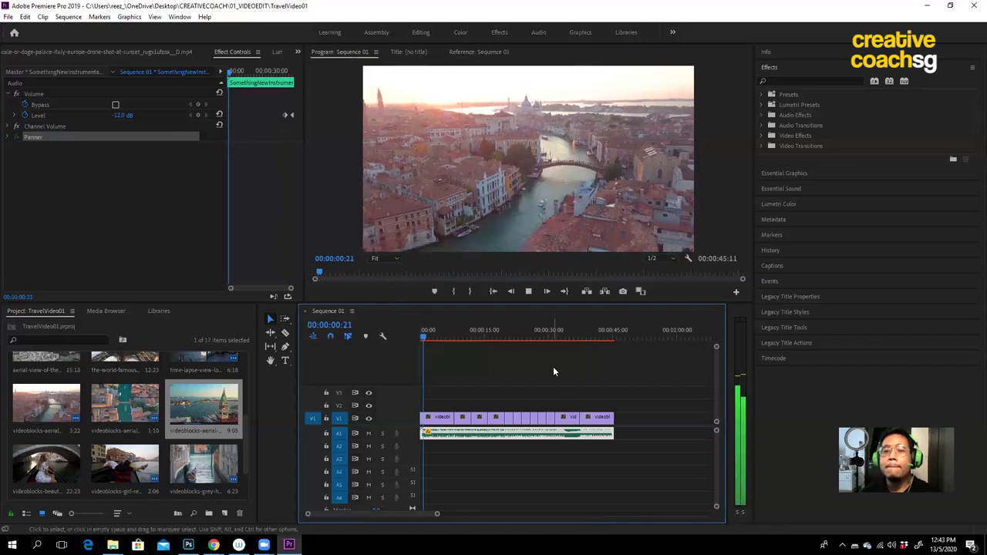
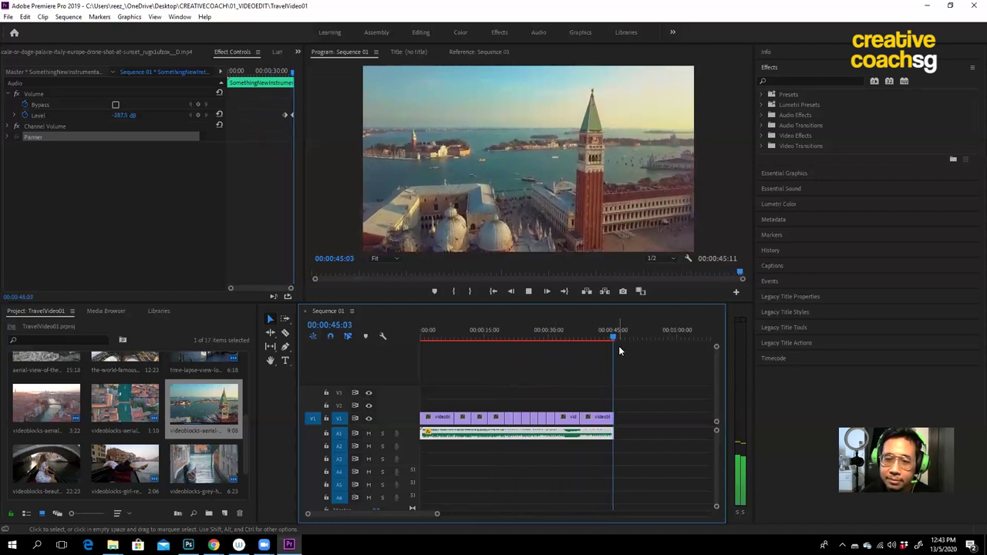
Step: Review the montage by scrubbing back and playing a few seconds
{"action": "left_click_drag", "start_coordinate": [612, 330], "coordinate": [573, 328]}
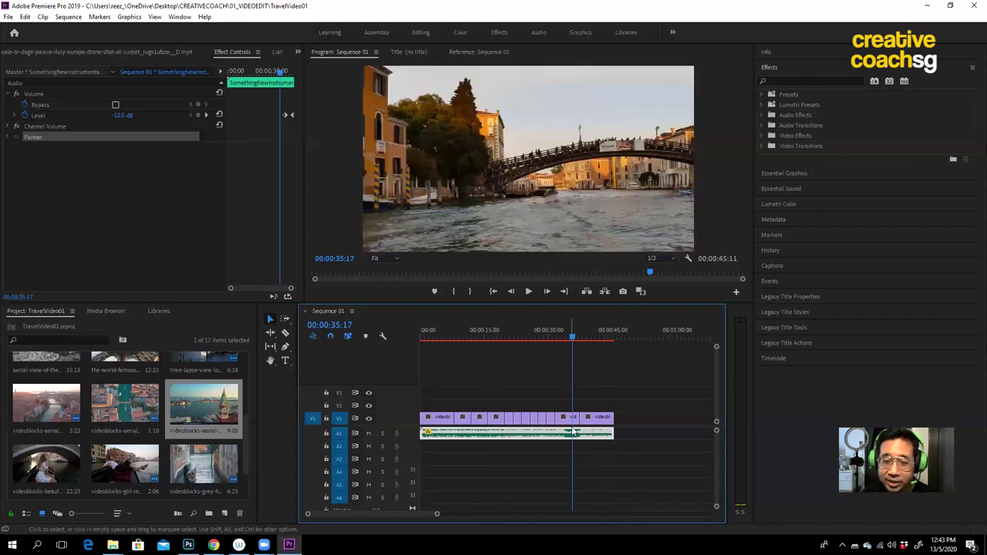
{"action": "left_click_drag", "start_coordinate": [582, 332], "coordinate": [446, 332]}
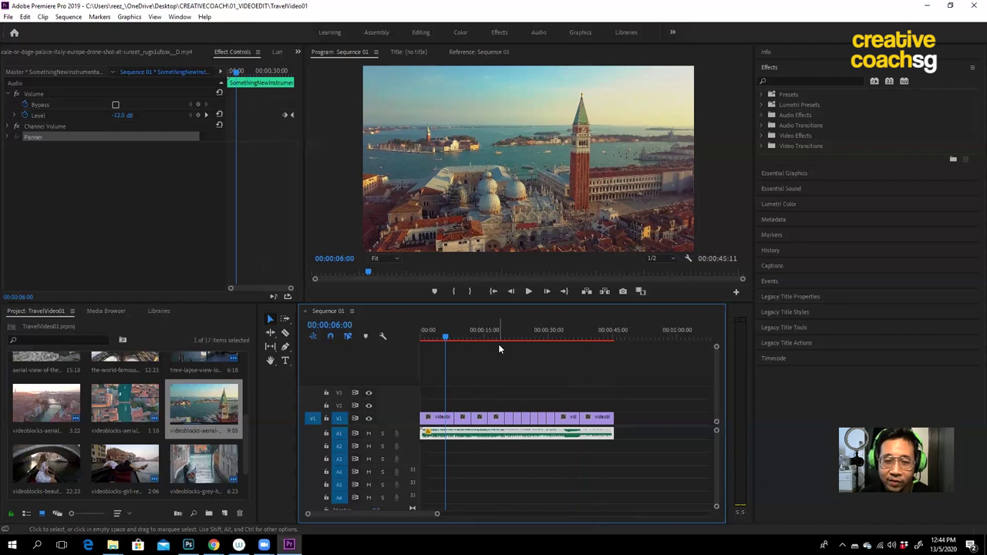
{"action": "key", "text": "space"}
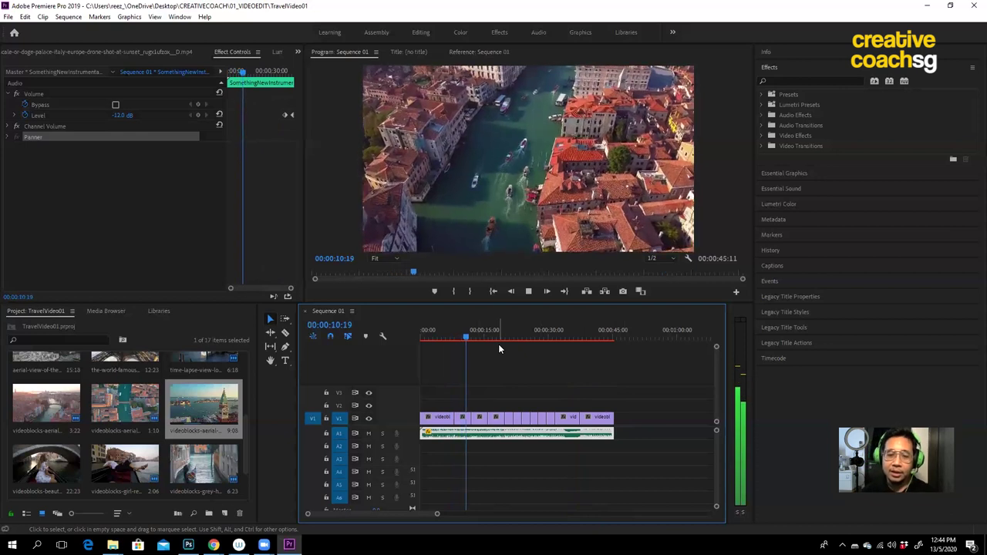
{"action": "key", "text": "space"}
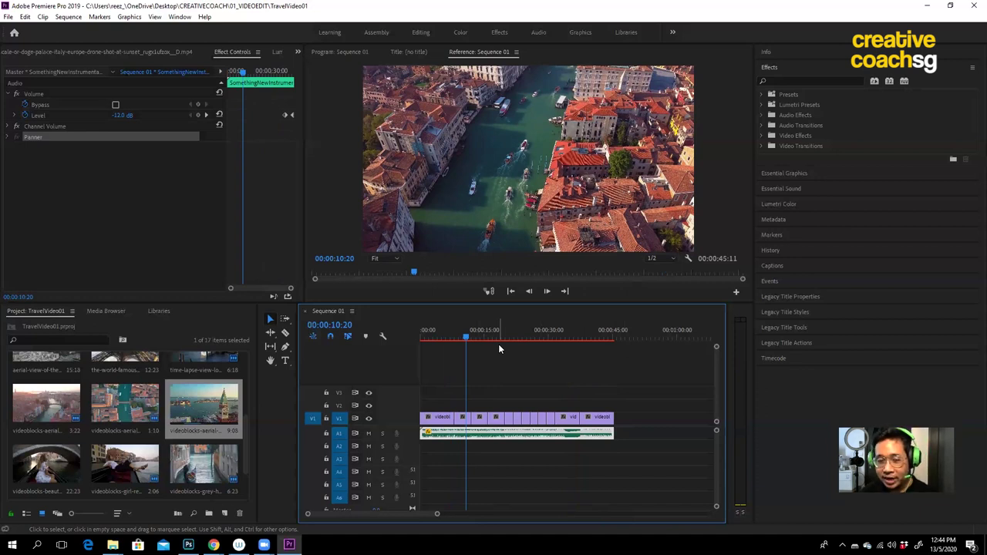
{"action": "left_click_drag", "start_coordinate": [472, 334], "coordinate": [448, 342]}
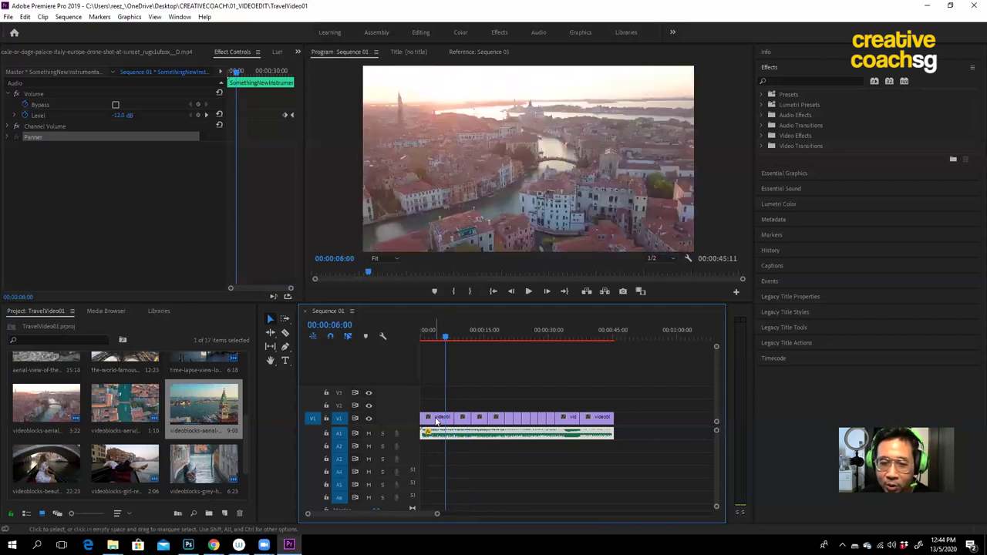
Step: Park the sunset canal opening clip past the end of the sequence
{"action": "left_click", "coordinate": [436, 422]}
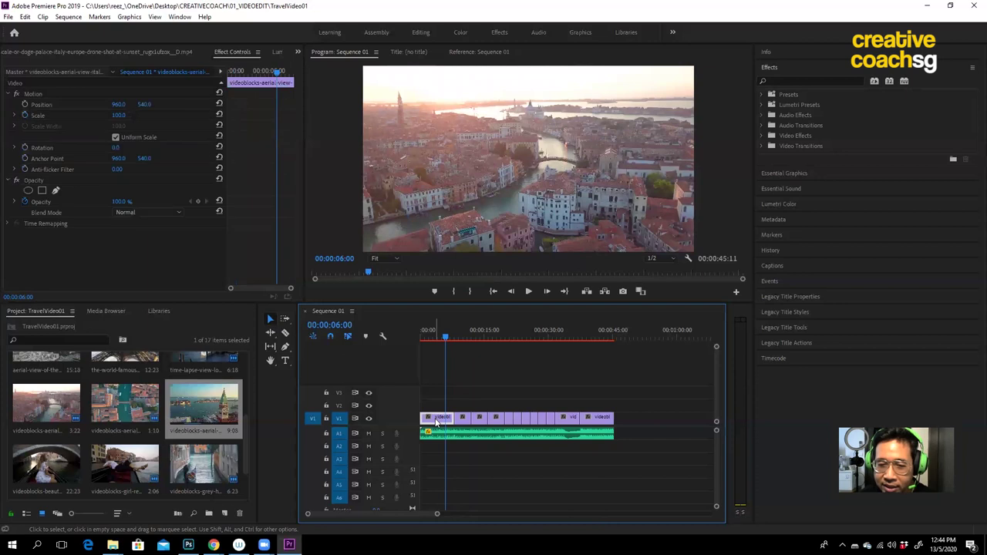
{"action": "left_click", "coordinate": [602, 419]}
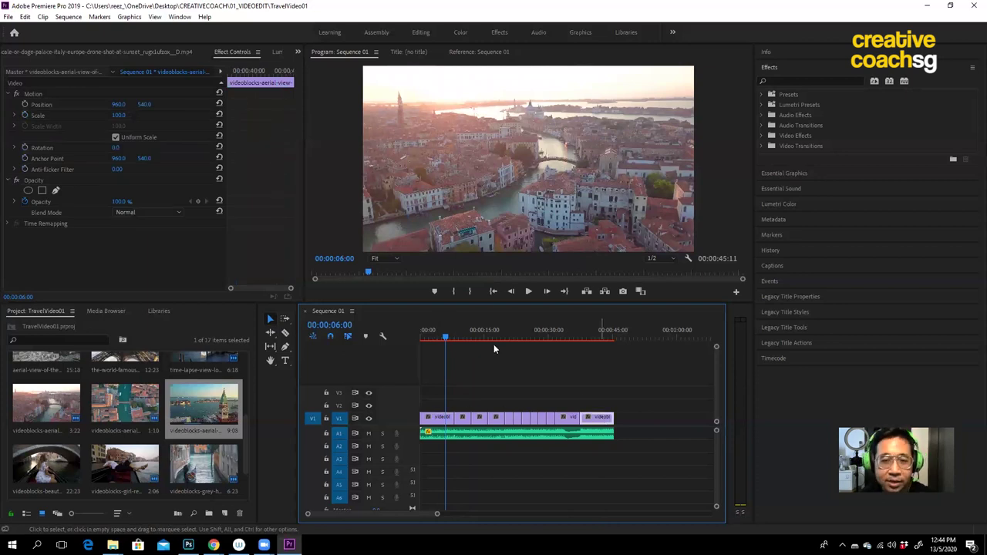
{"action": "left_click", "coordinate": [436, 420]}
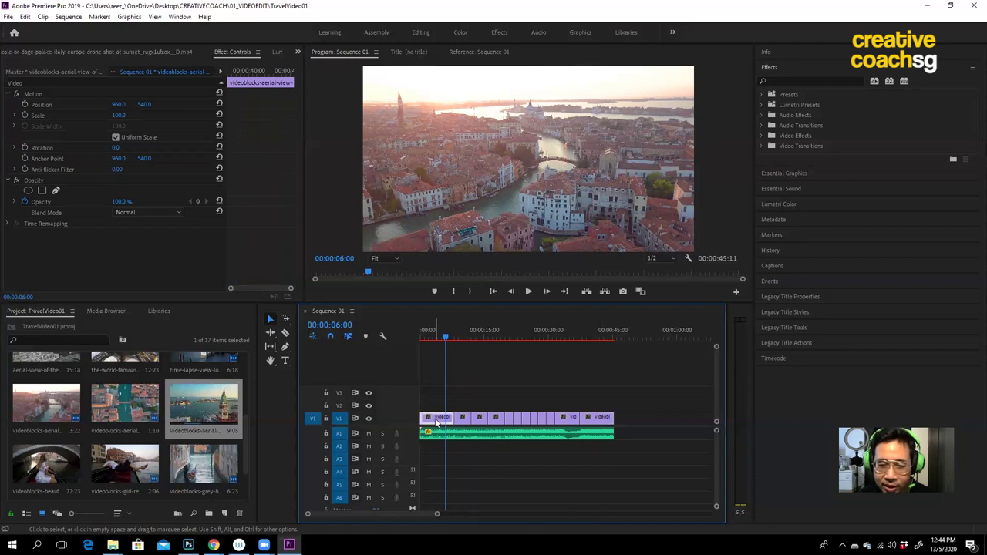
{"action": "left_click_drag", "start_coordinate": [436, 422], "coordinate": [672, 420]}
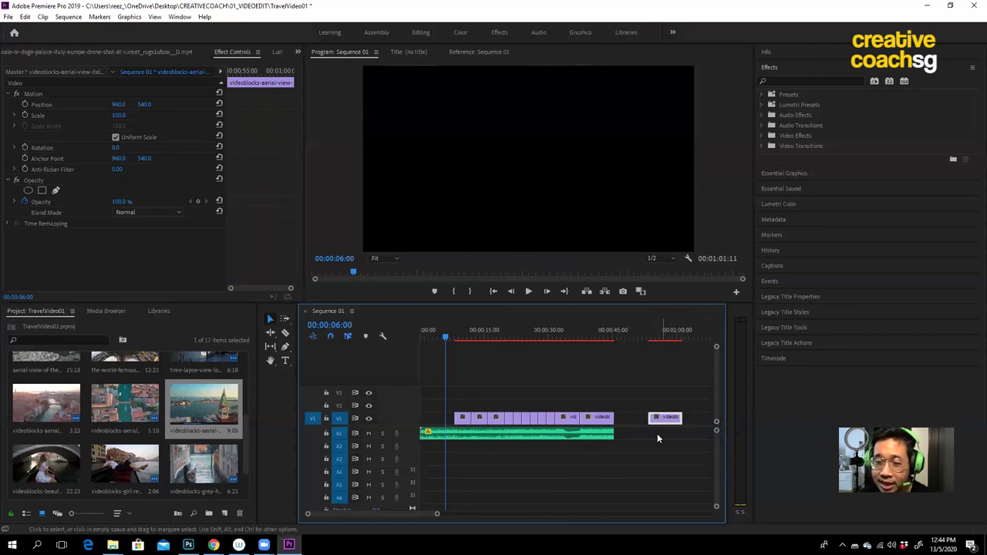
Step: Put the St Mark's bell tower aerial at the sequence start and play from 00:00:00:00
{"action": "left_click", "coordinate": [603, 420]}
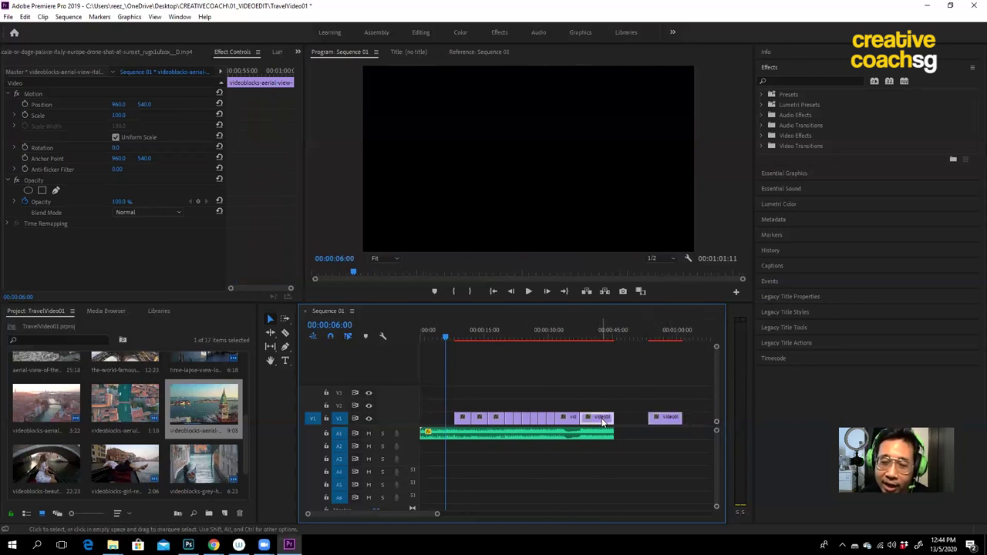
{"action": "left_click_drag", "start_coordinate": [603, 420], "coordinate": [433, 421]}
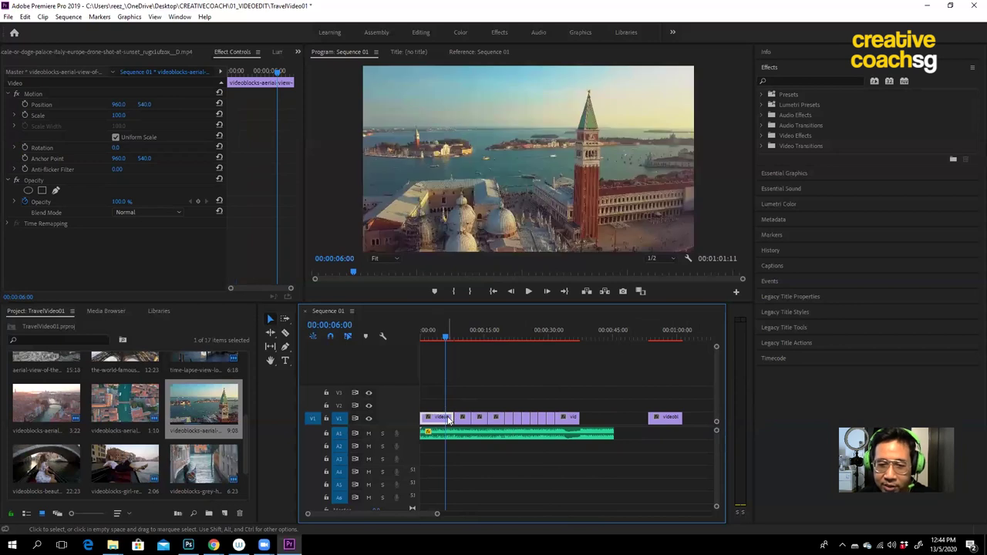
{"action": "left_click_drag", "start_coordinate": [448, 327], "coordinate": [414, 330]}
{"action": "key", "text": "space"}
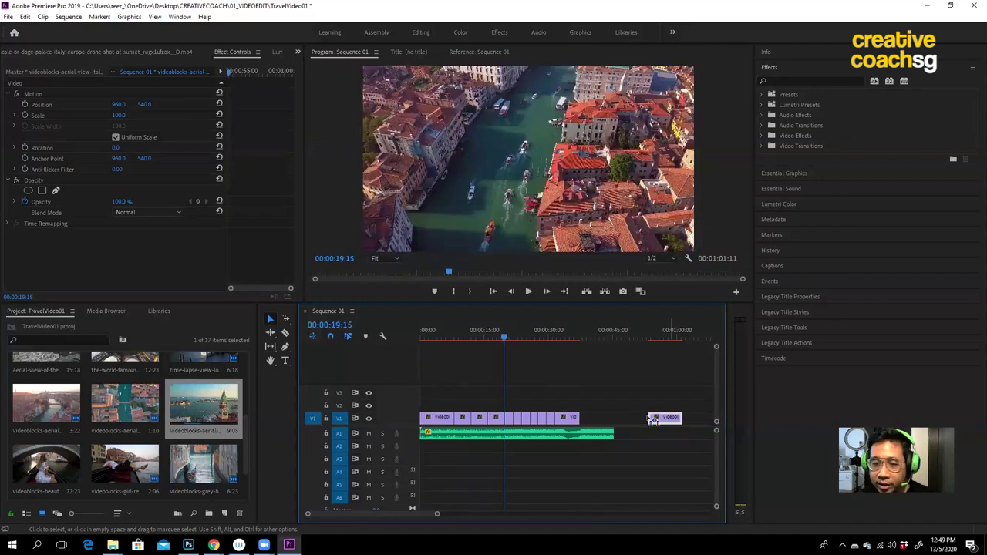
Step: End the sequence with the trimmed sunset canal aerial at 00:00:45, then replay from the start
{"action": "left_click_drag", "start_coordinate": [675, 419], "coordinate": [607, 417]}
{"action": "left_click_drag", "start_coordinate": [563, 336], "coordinate": [577, 336]}
{"action": "left_click_drag", "start_coordinate": [616, 417], "coordinate": [617, 417]}
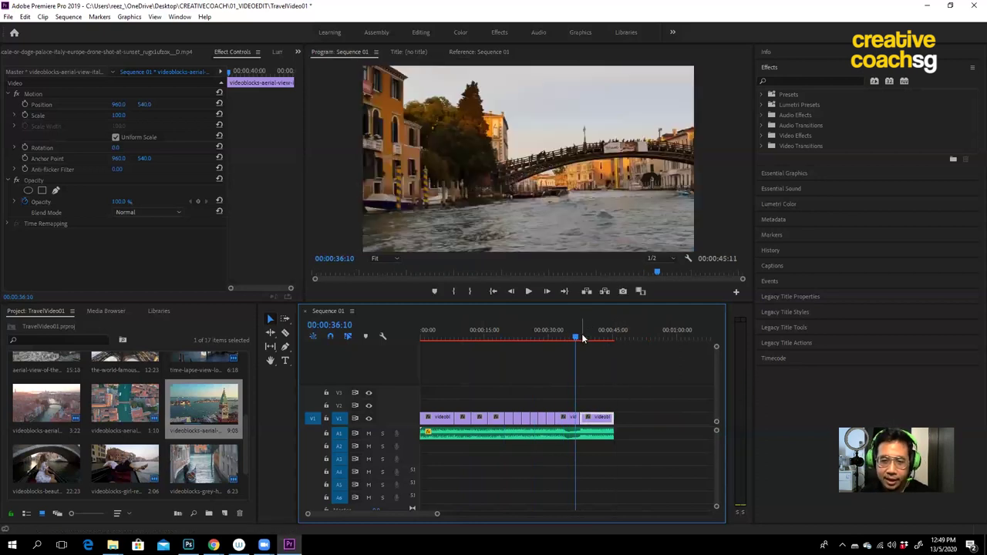
{"action": "left_click", "coordinate": [582, 337]}
{"action": "key", "text": "Home"}
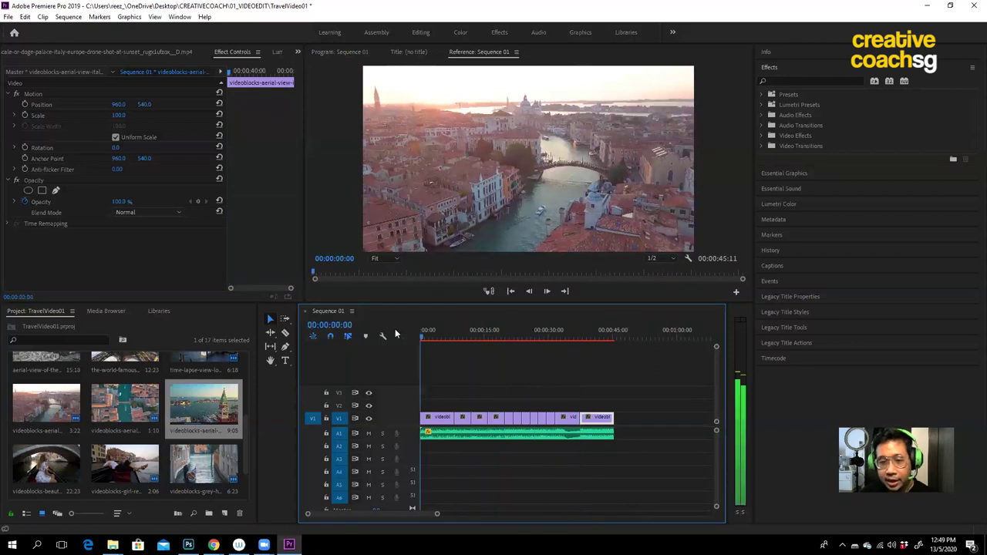
{"action": "key", "text": "space"}
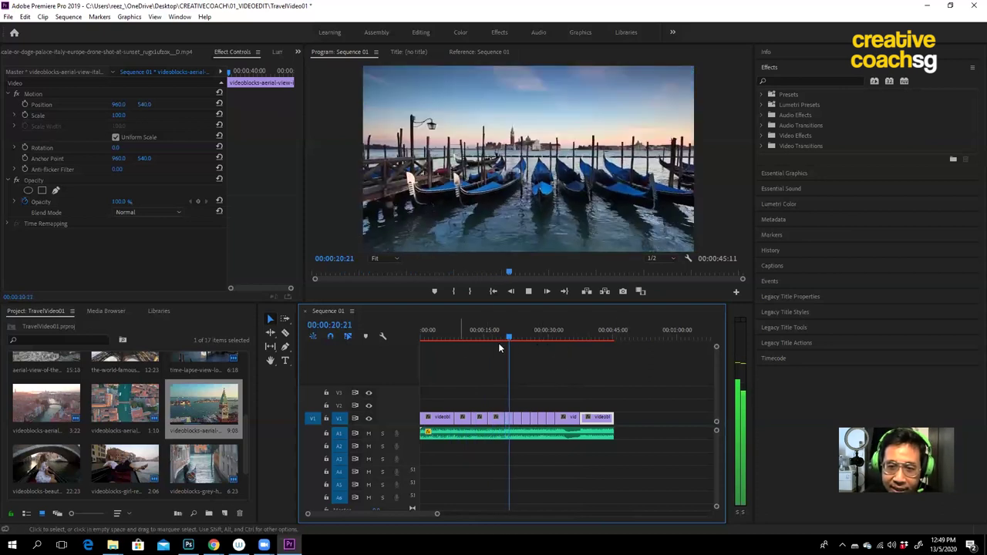
Step: Stop playback and render previews In to Out for all of Sequence 01
{"action": "left_click", "coordinate": [518, 337]}
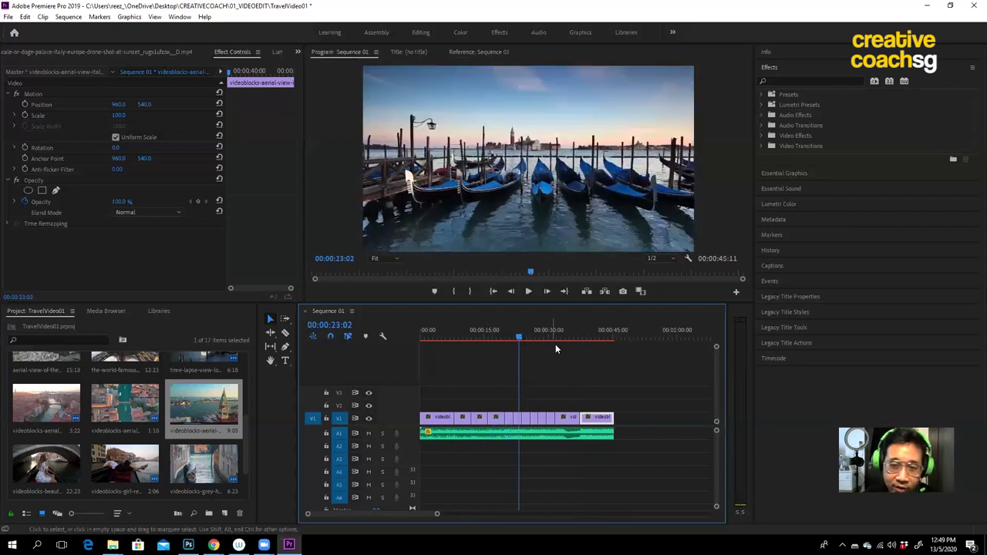
{"action": "left_click", "coordinate": [537, 337]}
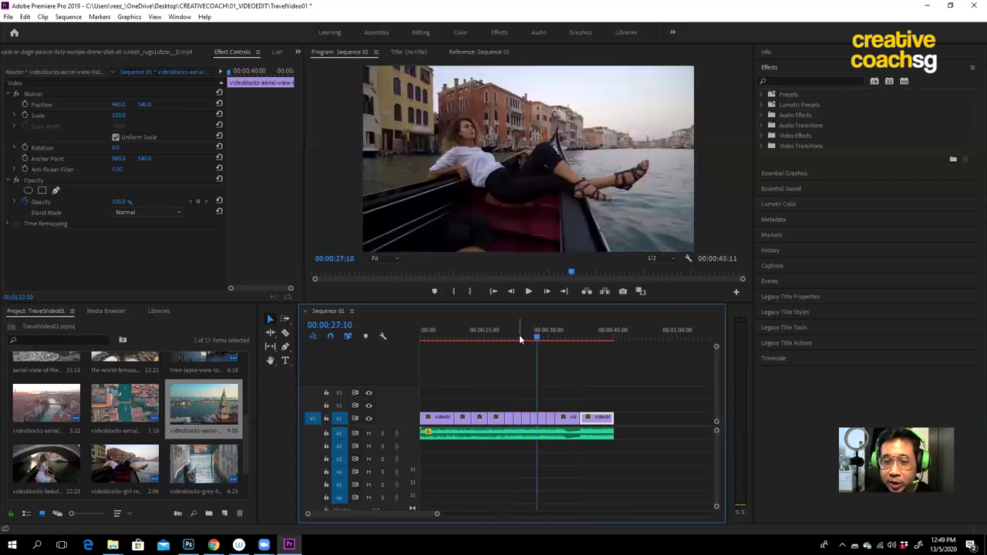
{"action": "key", "text": "Return"}
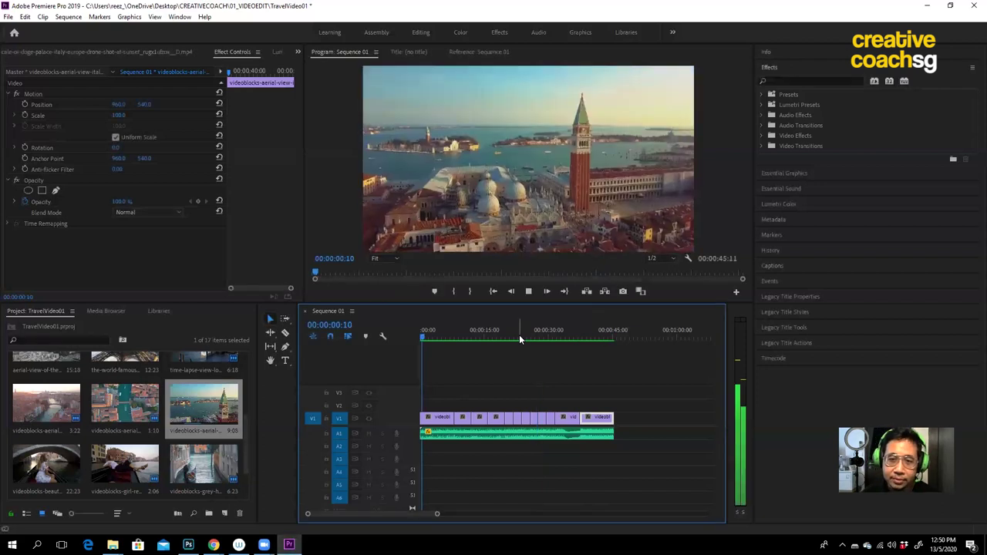
{"action": "key", "text": "End"}
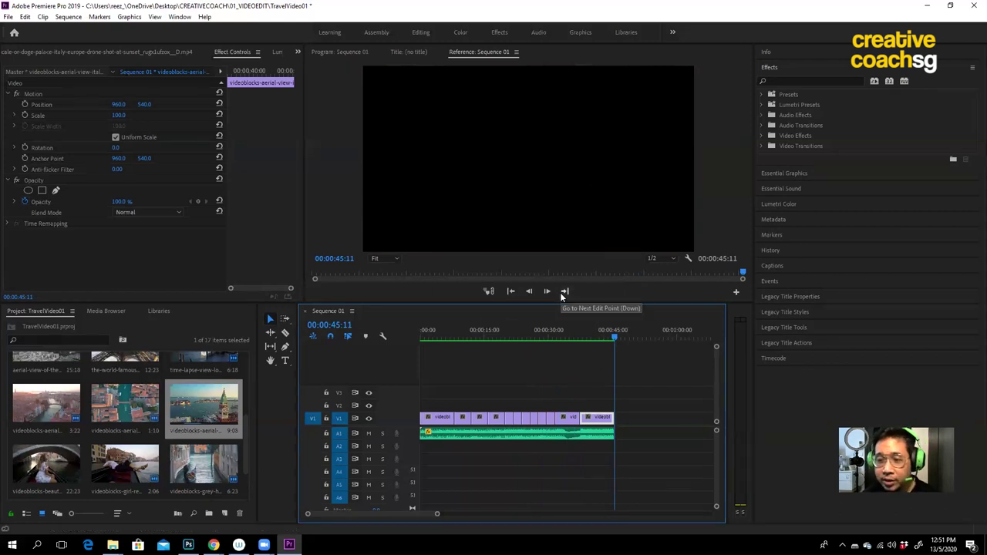
{"action": "left_click", "coordinate": [589, 338]}
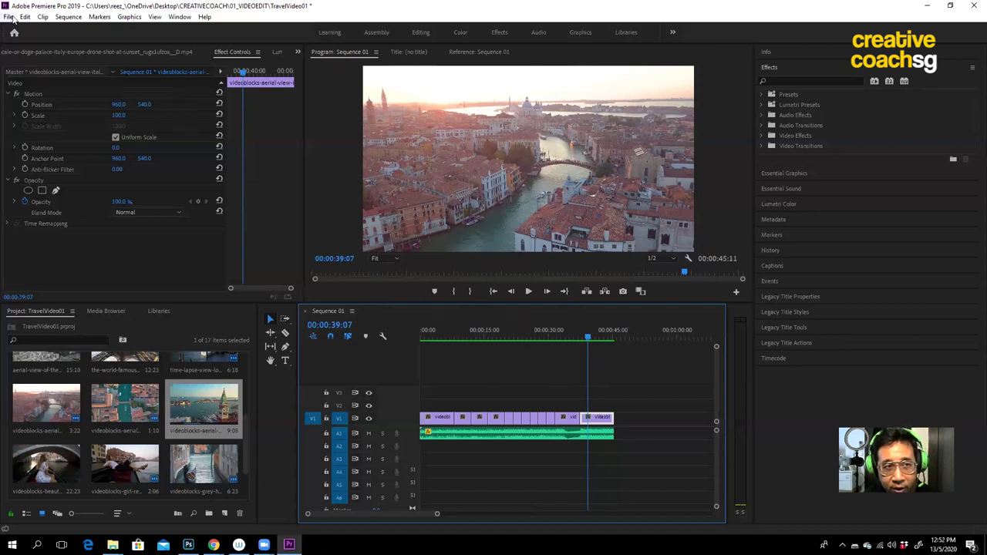
Step: Bring up the File > Export submenu to reach Media export
{"action": "left_click", "coordinate": [9, 17]}
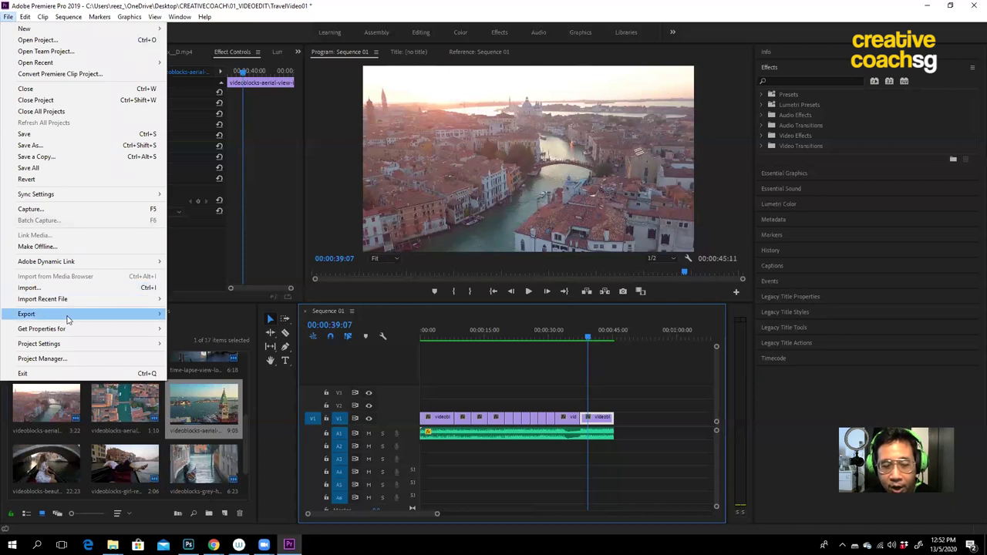
{"action": "mouse_move", "coordinate": [67, 320]}
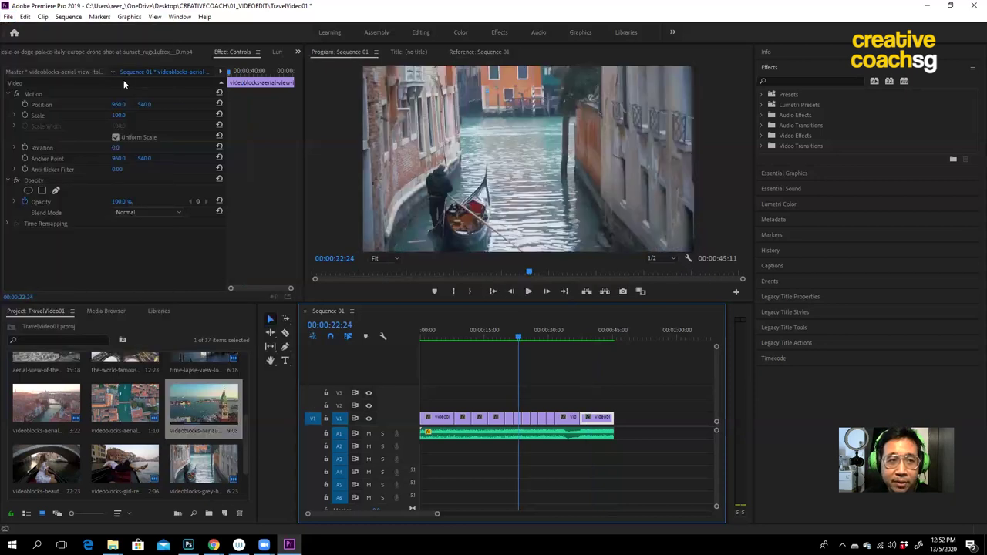
{"action": "left_click", "coordinate": [7, 17]}
{"action": "left_click", "coordinate": [7, 17]}
{"action": "left_click", "coordinate": [8, 17]}
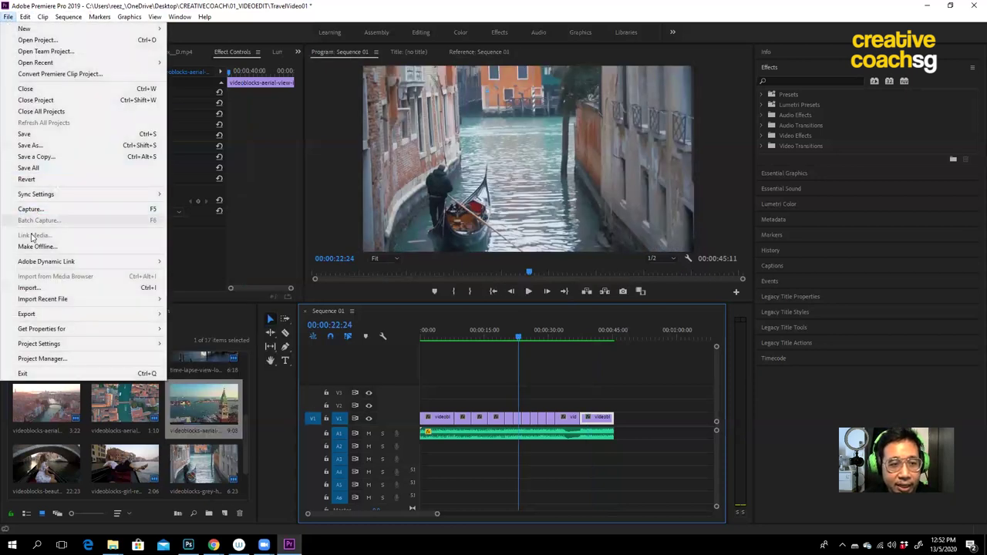
{"action": "mouse_move", "coordinate": [40, 315]}
{"action": "left_click", "coordinate": [240, 315]}
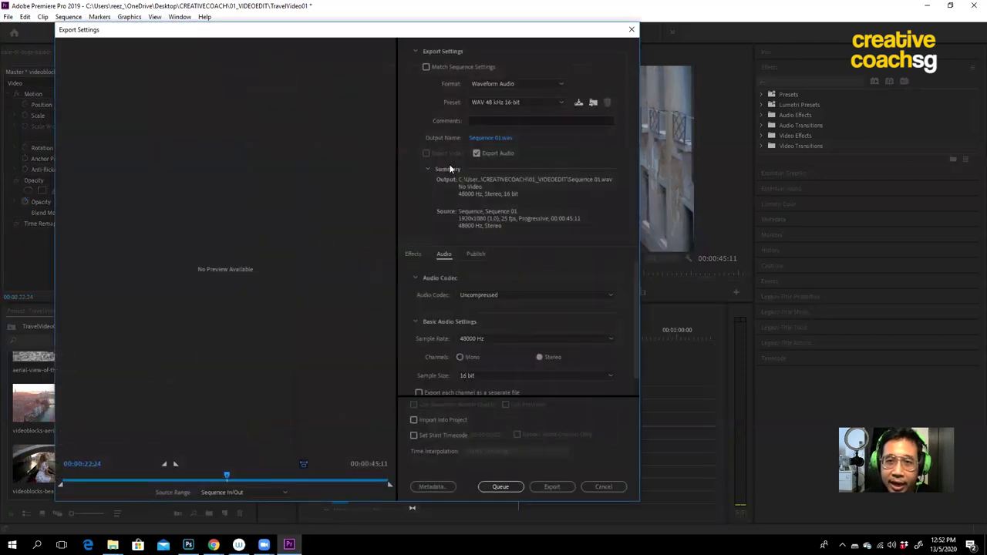
{"action": "left_click", "coordinate": [525, 83]}
{"action": "left_click", "coordinate": [525, 83]}
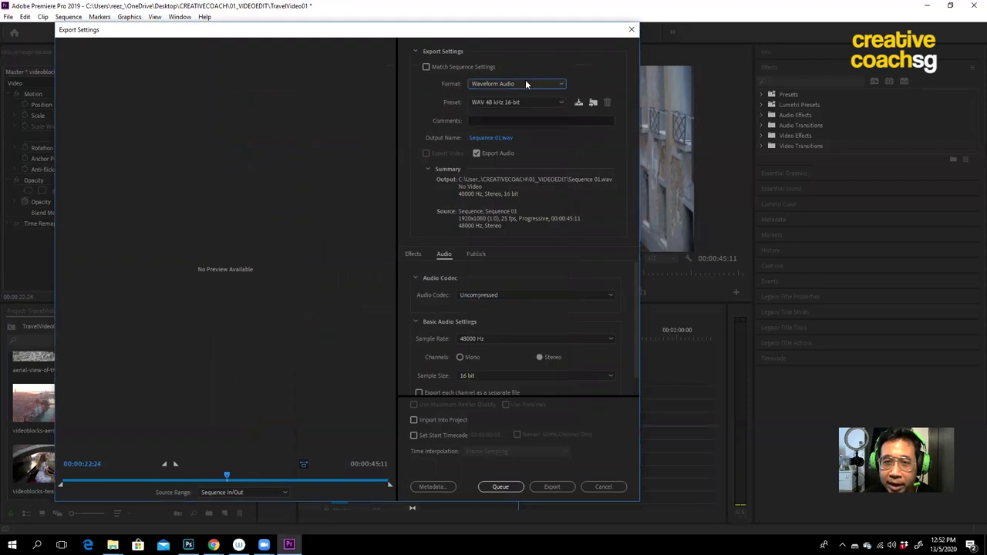
{"action": "left_click_drag", "start_coordinate": [509, 36], "coordinate": [554, 40]}
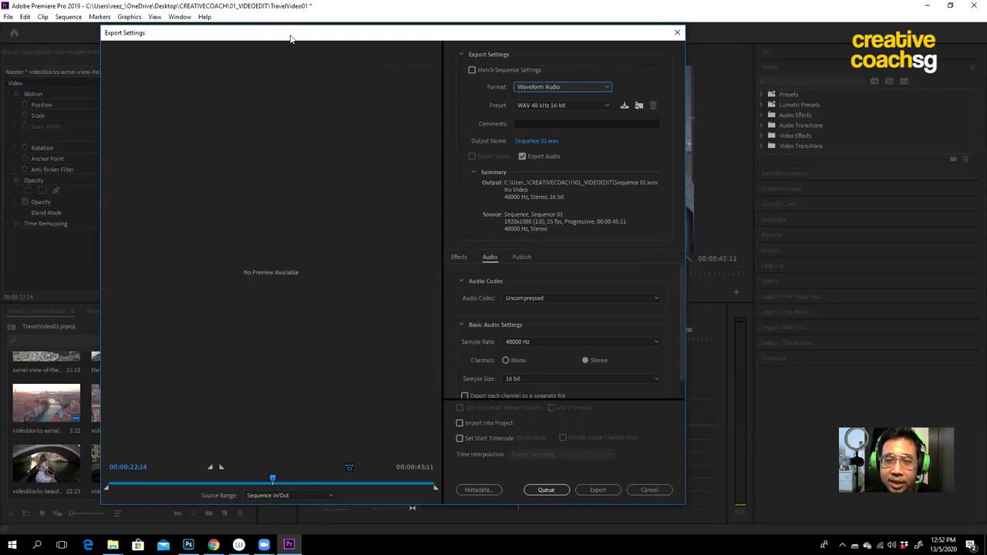
{"action": "left_click_drag", "start_coordinate": [291, 39], "coordinate": [312, 41]}
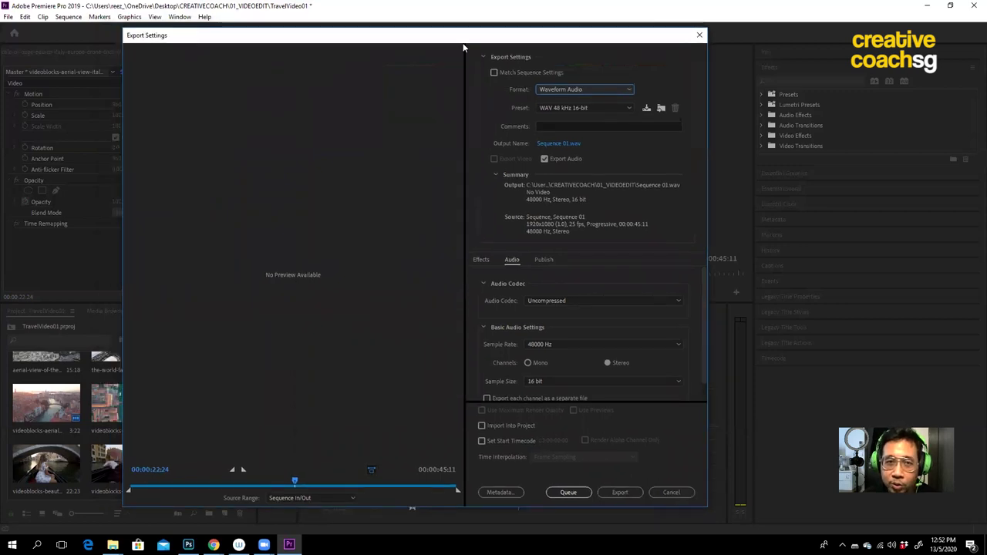
Step: Switch the export format from Waveform Audio to H.264
{"action": "left_click", "coordinate": [627, 93]}
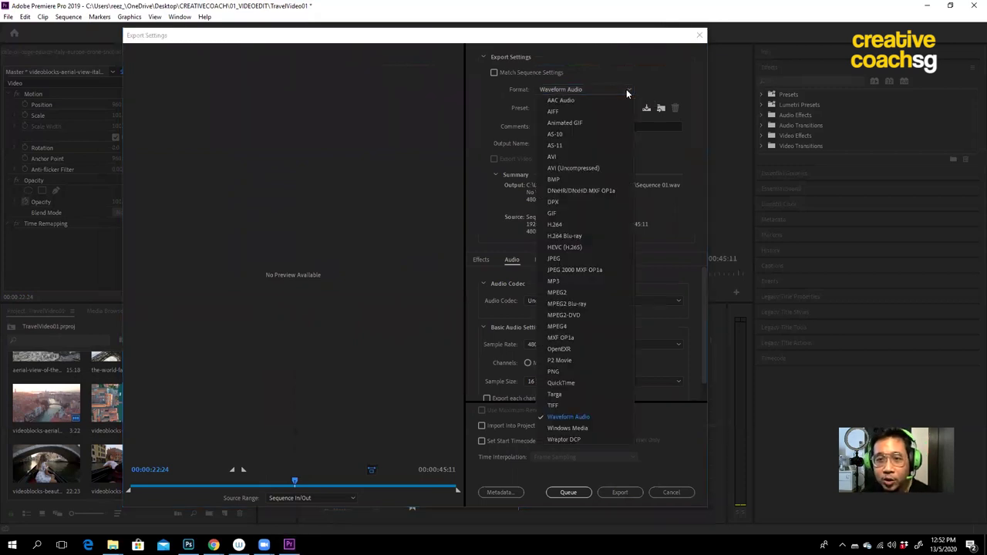
{"action": "left_click", "coordinate": [626, 41]}
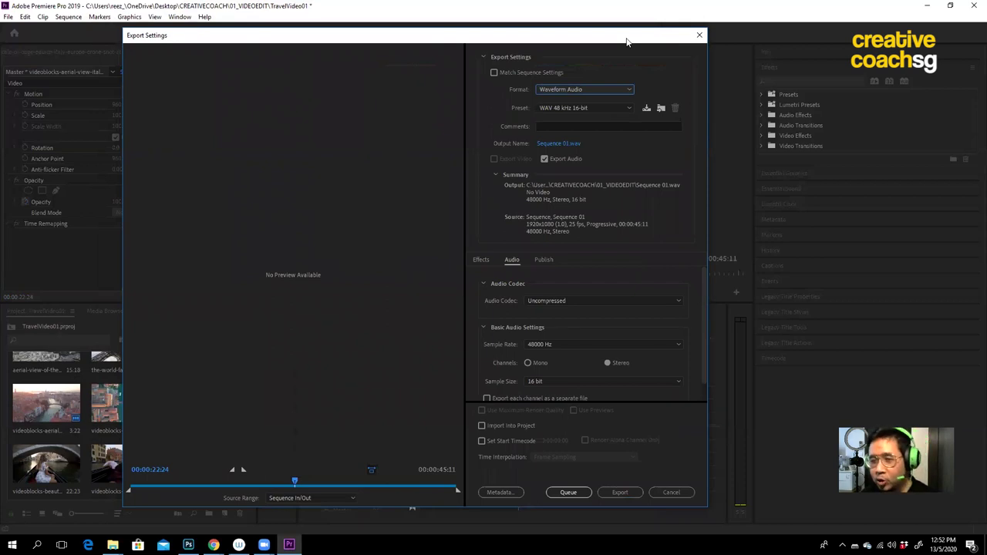
{"action": "left_click", "coordinate": [624, 91]}
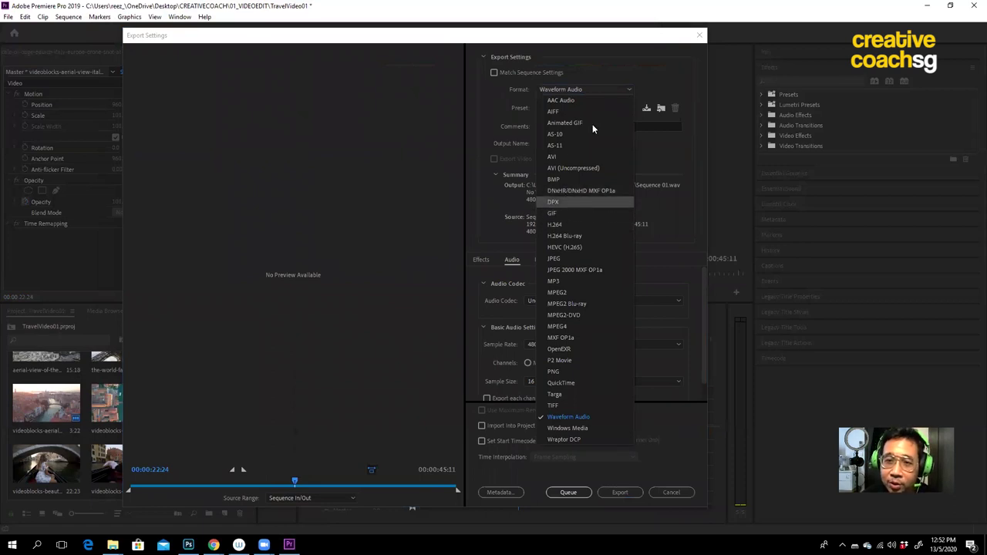
{"action": "left_click", "coordinate": [599, 89]}
{"action": "left_click", "coordinate": [600, 90]}
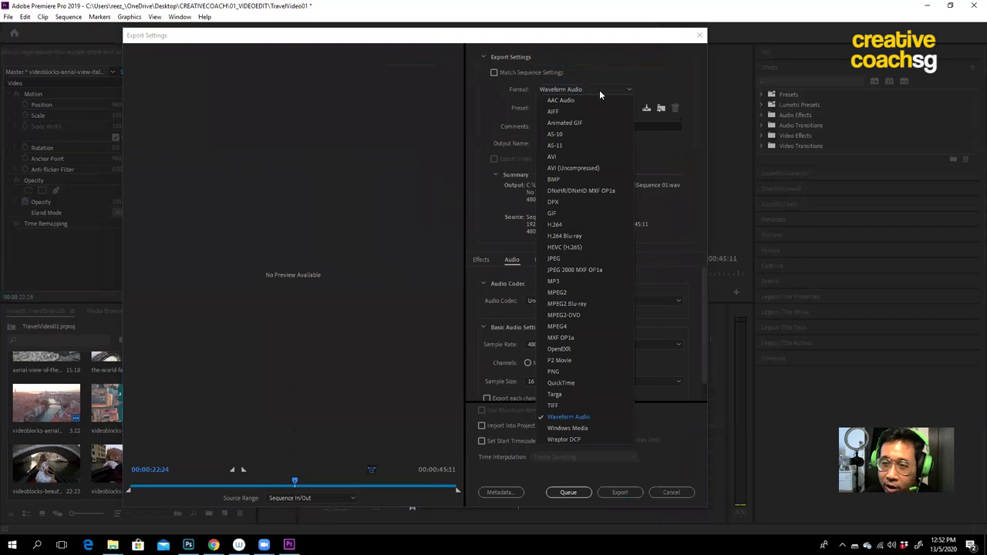
{"action": "left_click", "coordinate": [554, 225]}
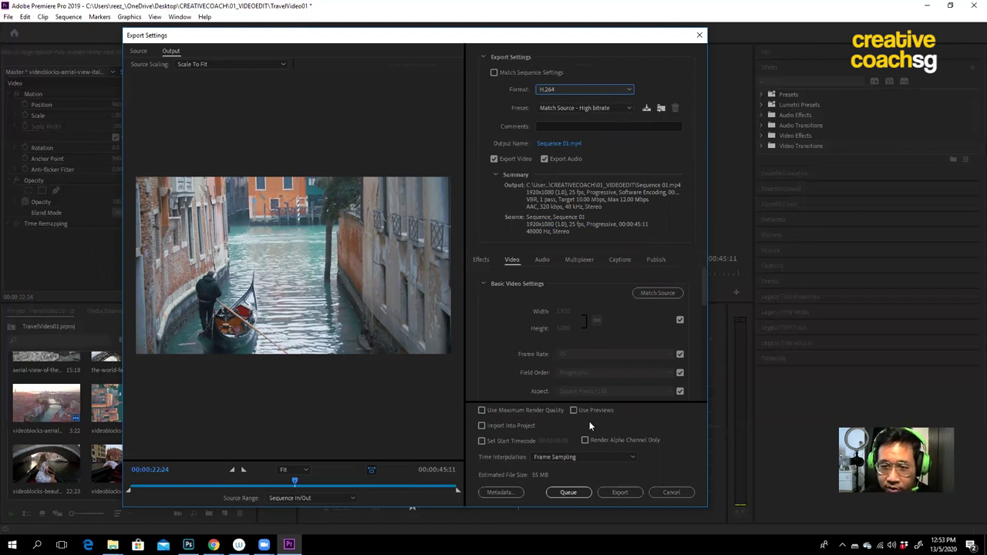
Step: Set the output file to TravelVideoV1.mp4 in the 01_VIDEOEDIT folder
{"action": "left_click", "coordinate": [563, 145]}
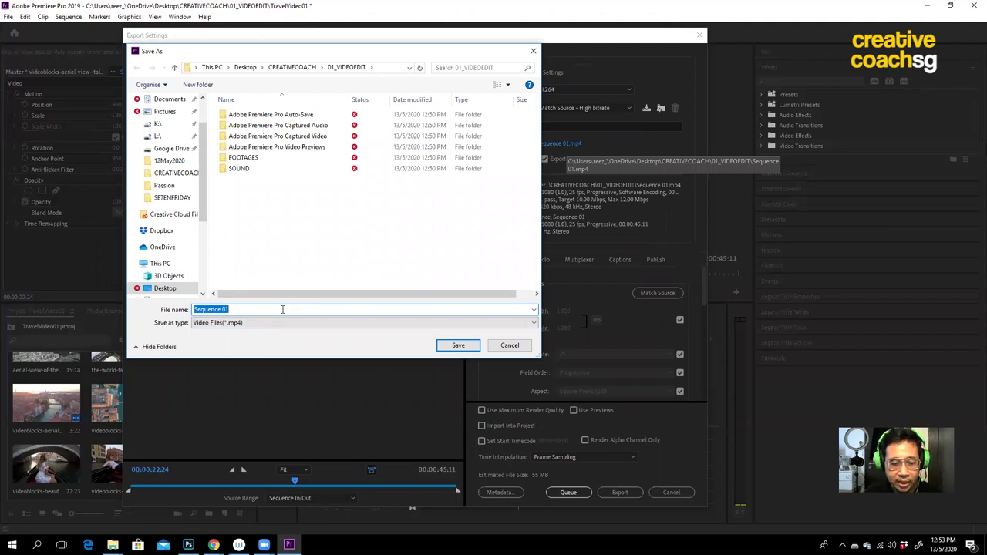
{"action": "type", "text": "TravelVideo"}
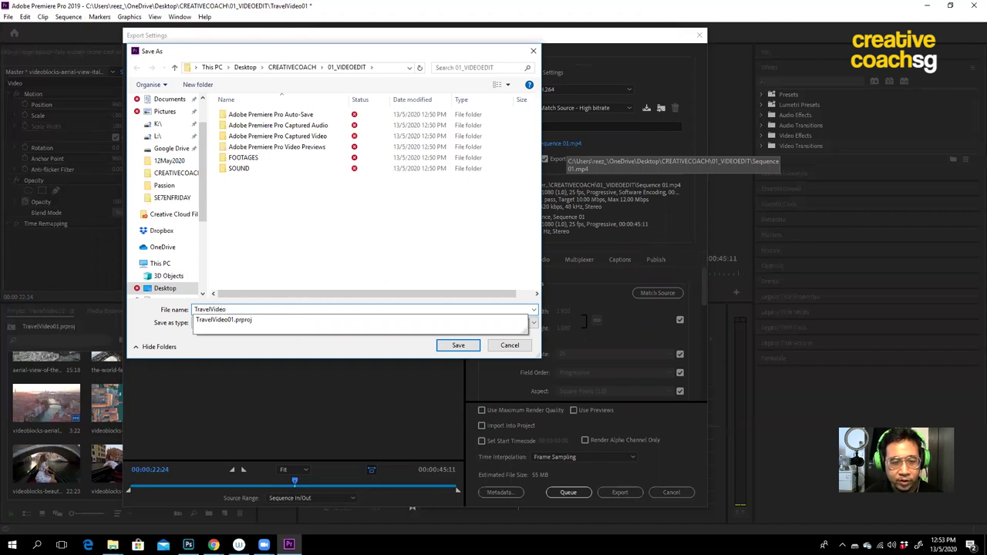
{"action": "type", "text": "V1"}
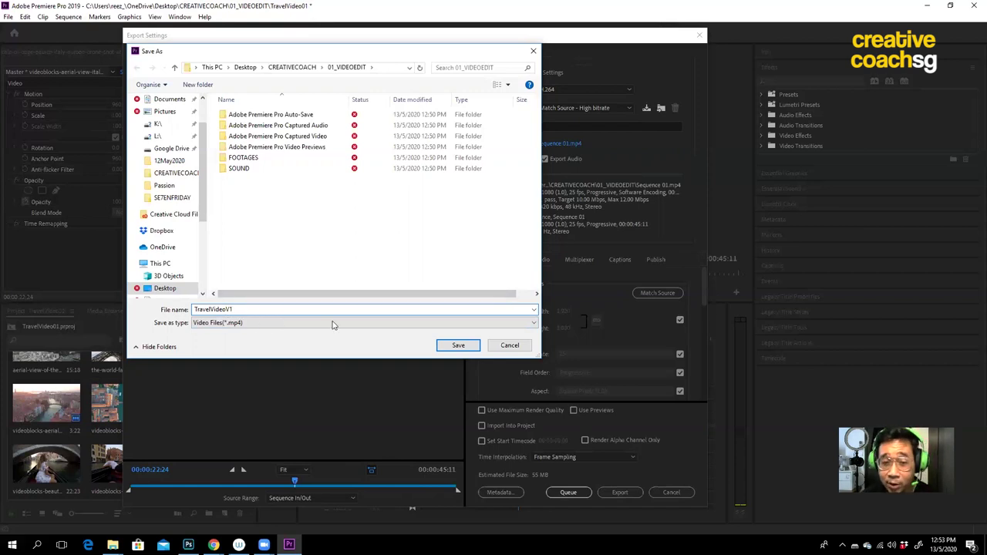
{"action": "left_click", "coordinate": [458, 346]}
{"action": "left_click_drag", "start_coordinate": [705, 280], "coordinate": [708, 307]}
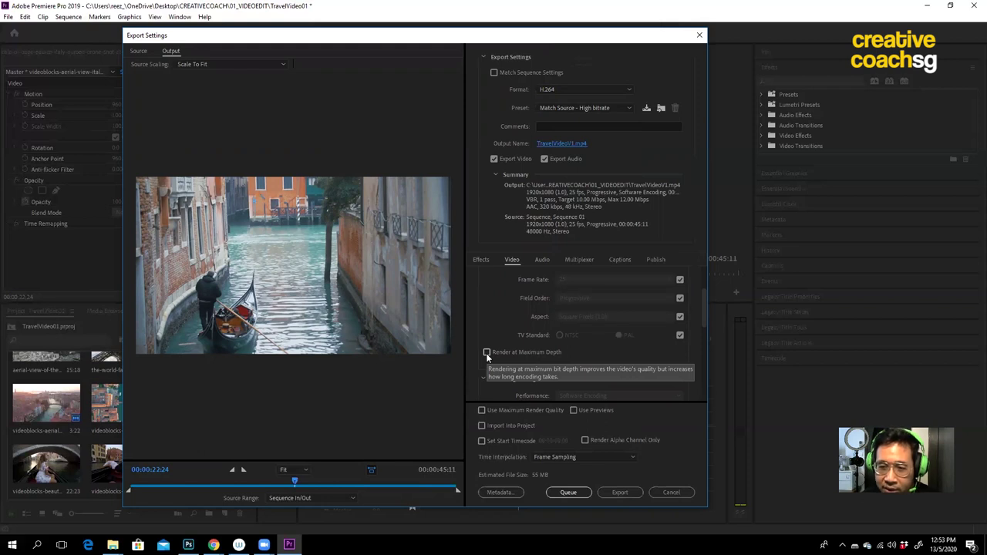
Step: Enable Render at Maximum Depth and Maximum Render Quality, with 18 Mbps target and maximum bitrates
{"action": "left_click", "coordinate": [486, 352]}
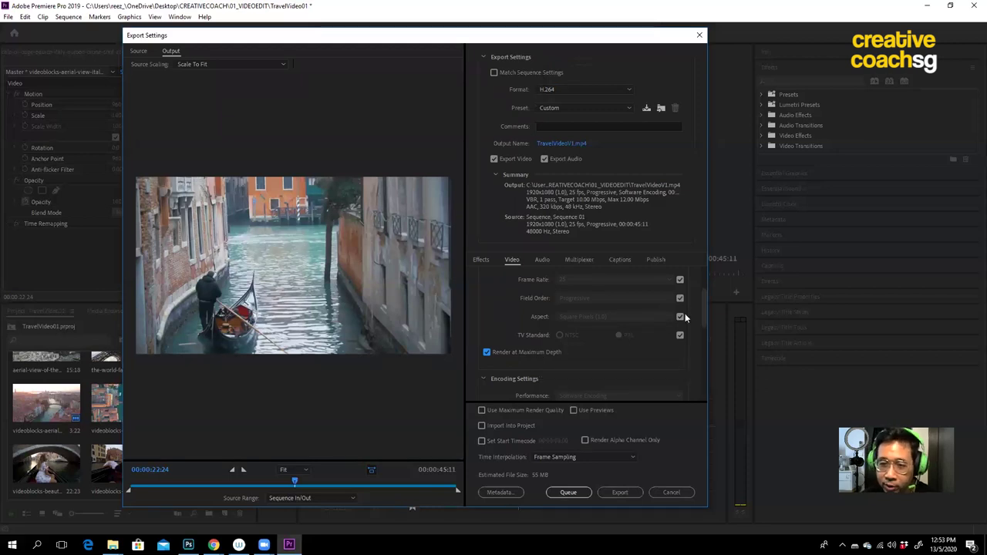
{"action": "left_click_drag", "start_coordinate": [703, 298], "coordinate": [705, 359]}
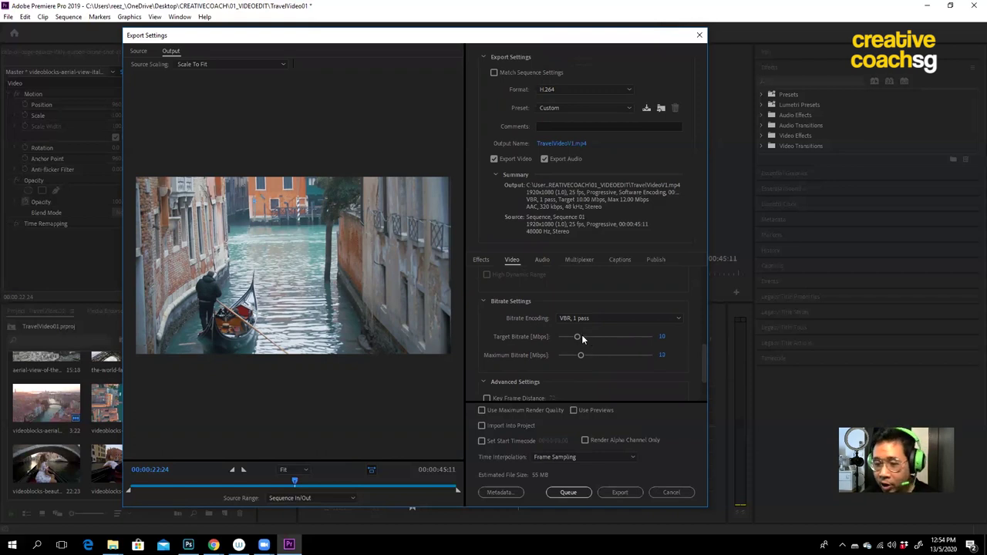
{"action": "mouse_move", "coordinate": [579, 337]}
{"action": "left_mouse_down"}
{"action": "mouse_move", "coordinate": [602, 344]}
{"action": "mouse_move", "coordinate": [593, 343]}
{"action": "left_mouse_up"}
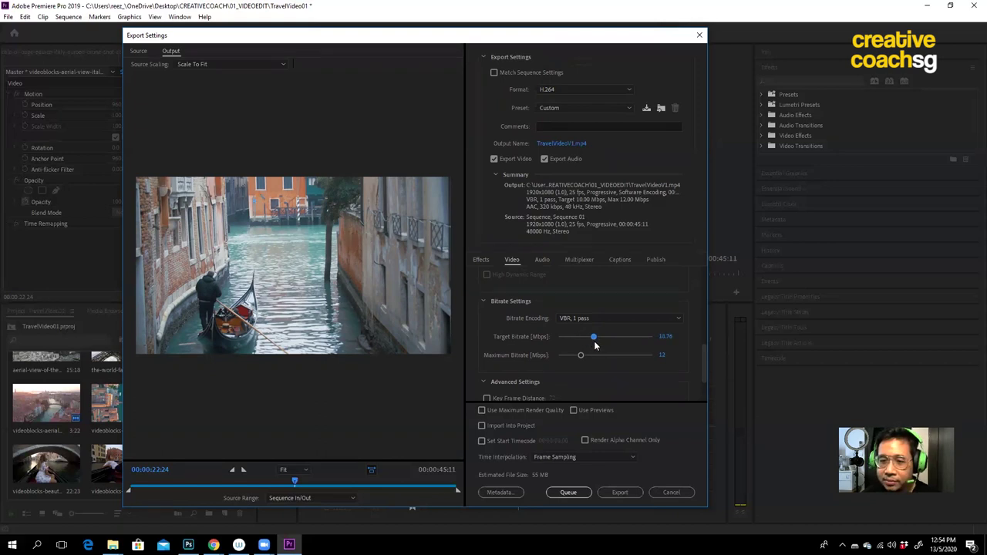
{"action": "left_click", "coordinate": [666, 337]}
{"action": "type", "text": "18"}
{"action": "left_click", "coordinate": [665, 357]}
{"action": "type", "text": "18"}
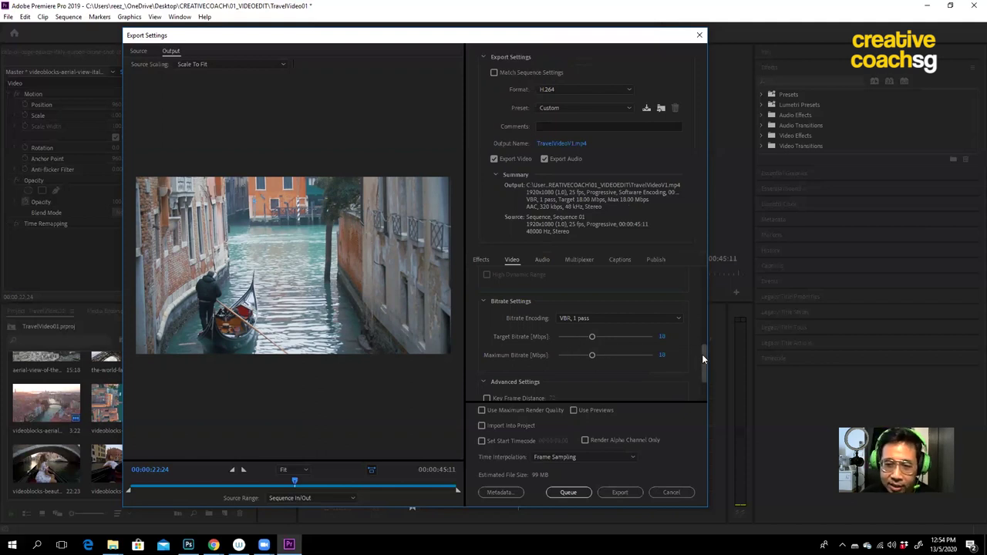
{"action": "left_click_drag", "start_coordinate": [702, 354], "coordinate": [704, 356]}
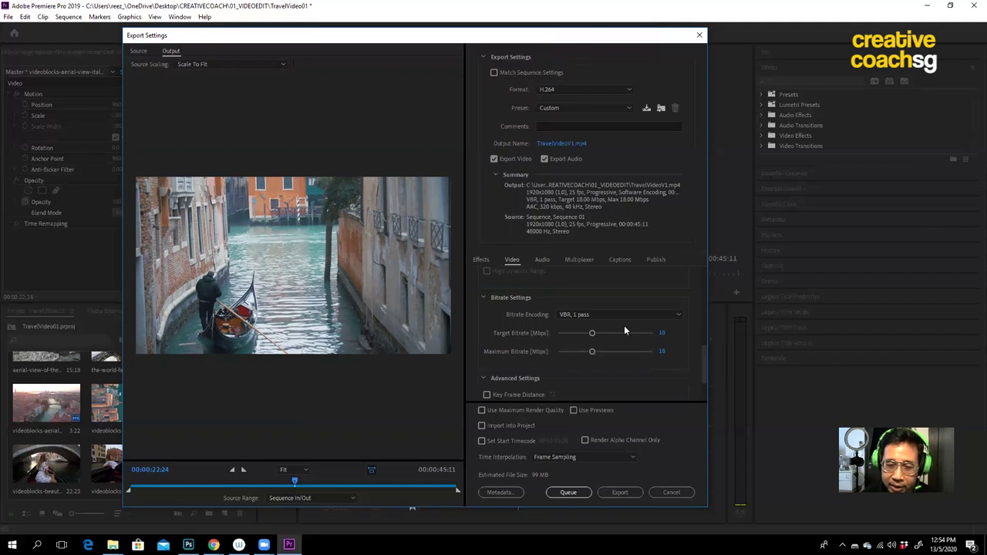
{"action": "left_click", "coordinate": [482, 410]}
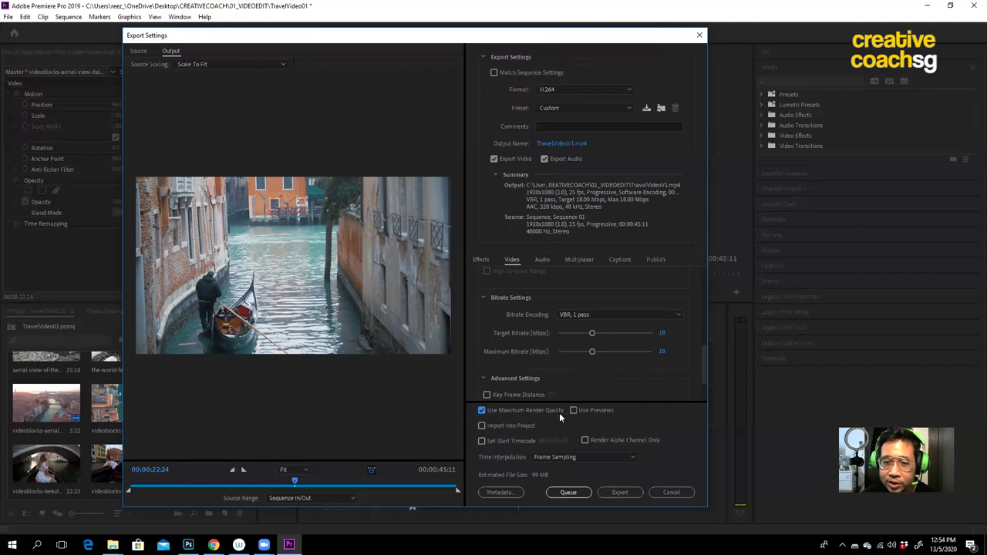
Step: Export the sequence and, once encoding finishes, bring up File Explorer
{"action": "left_click", "coordinate": [621, 492]}
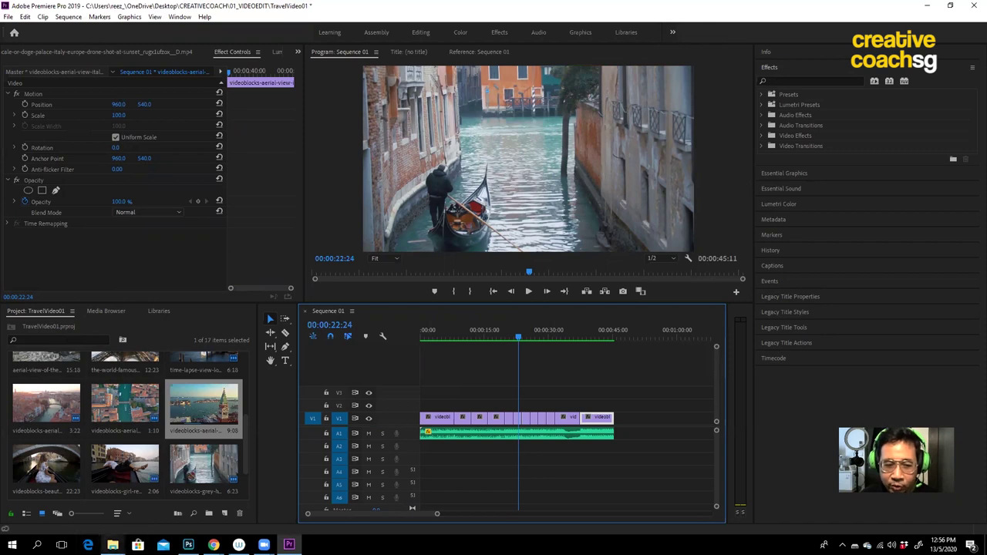
{"action": "left_click", "coordinate": [112, 545]}
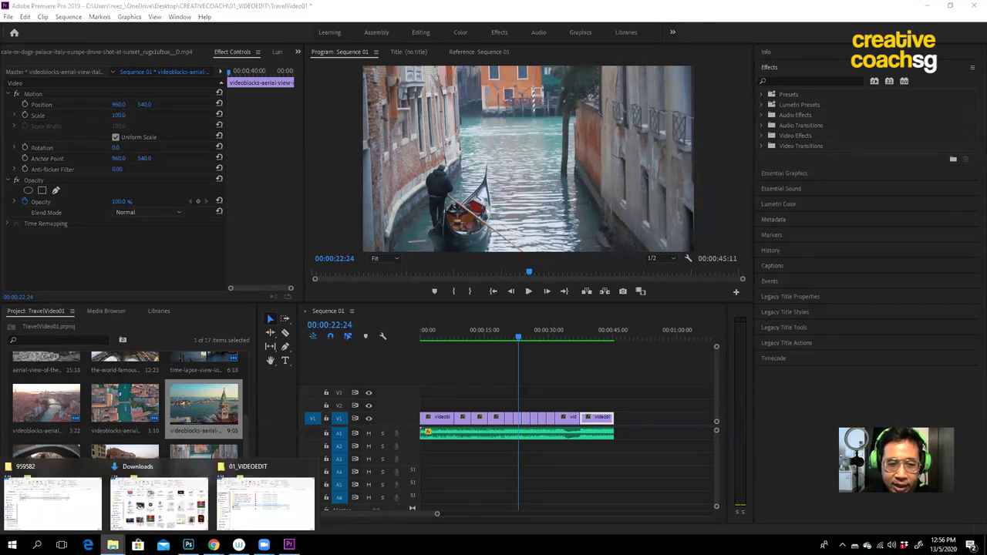
Step: Show the 01_VIDEOEDIT folder and select TravelVideoV1.mp4 to check its size
{"action": "left_click", "coordinate": [239, 523]}
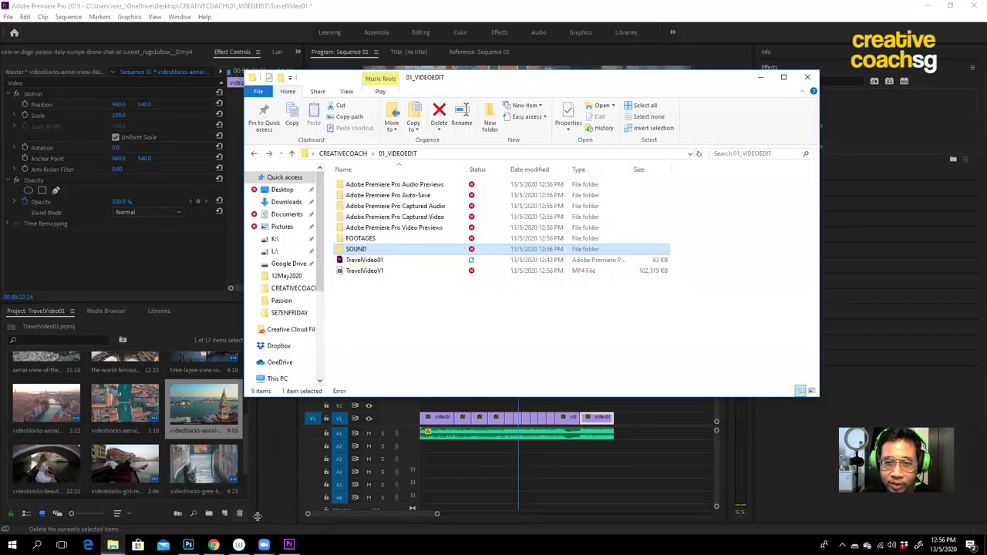
{"action": "left_click", "coordinate": [355, 272]}
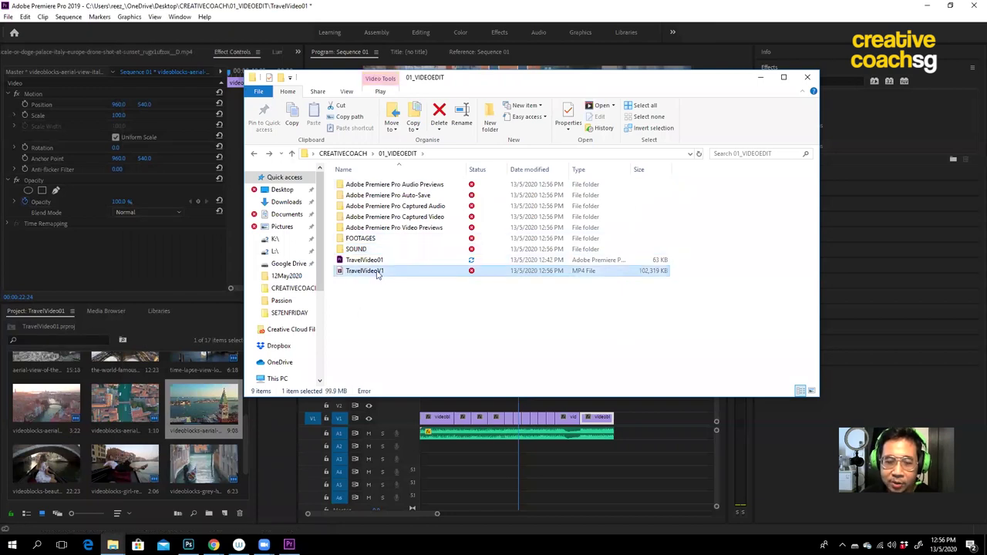